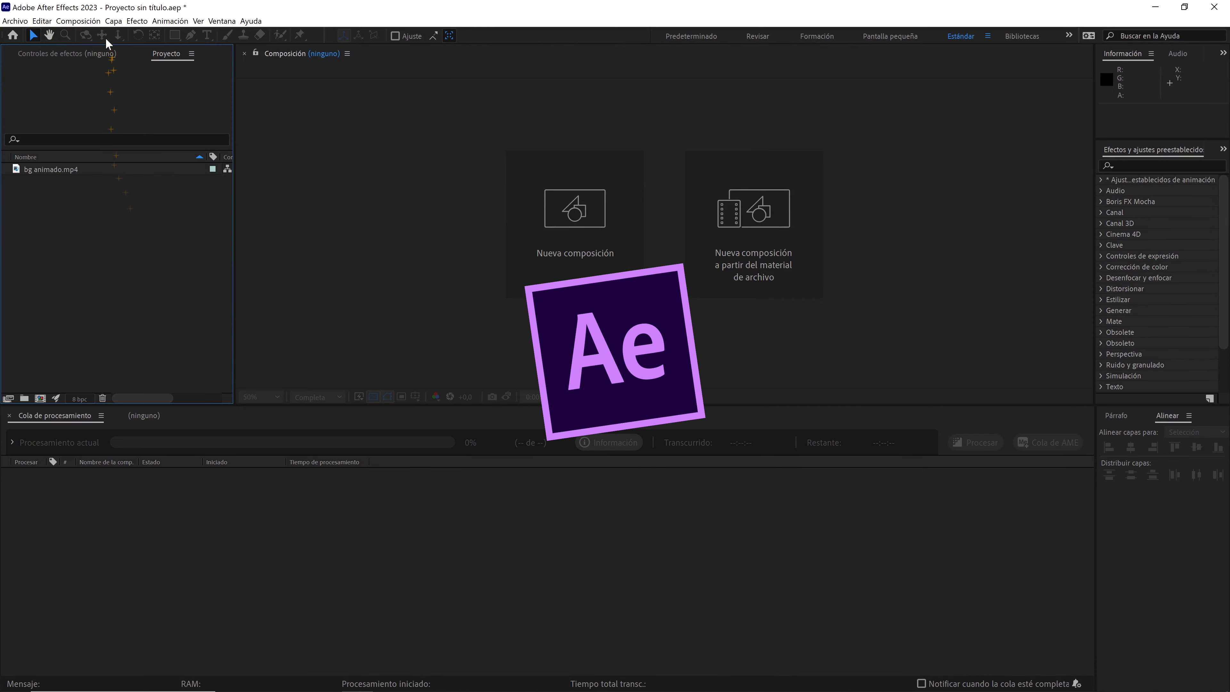
# Open the Composición menu to start a new composition
pyautogui.click(78, 21)
# Create a 1080×1080, 24 fps composition named 'animación' with duration 300
pyautogui.click(97, 33)
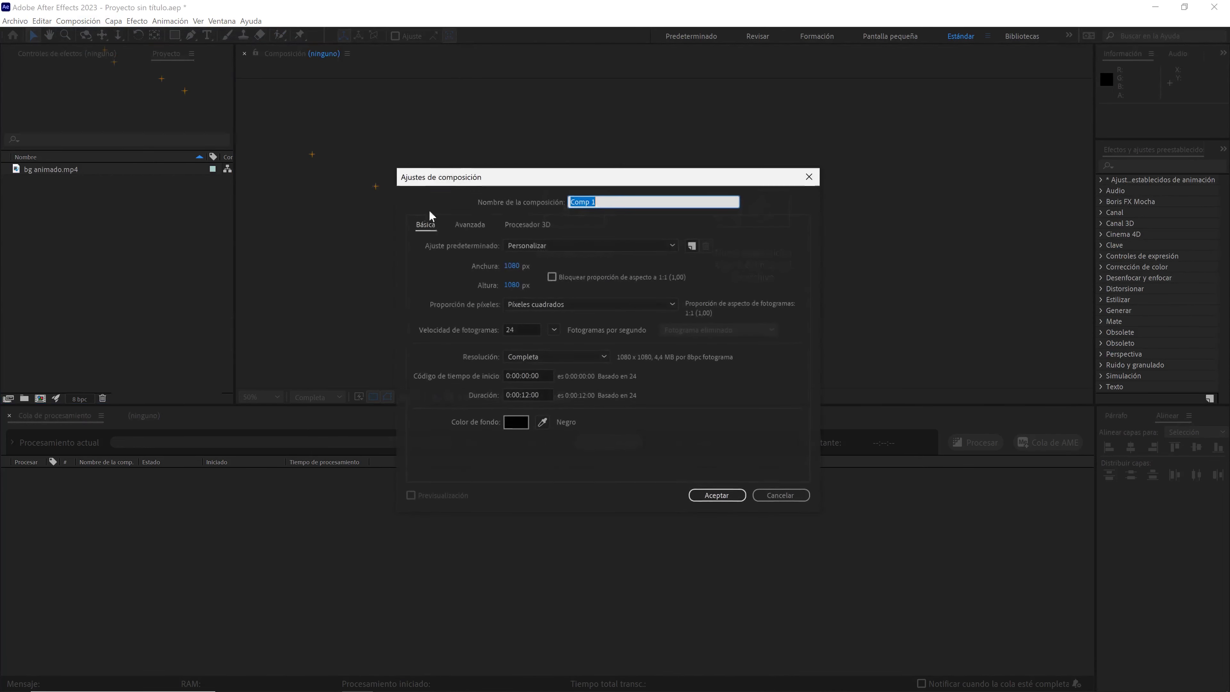
pyautogui.click(522, 270)
pyautogui.click(619, 200)
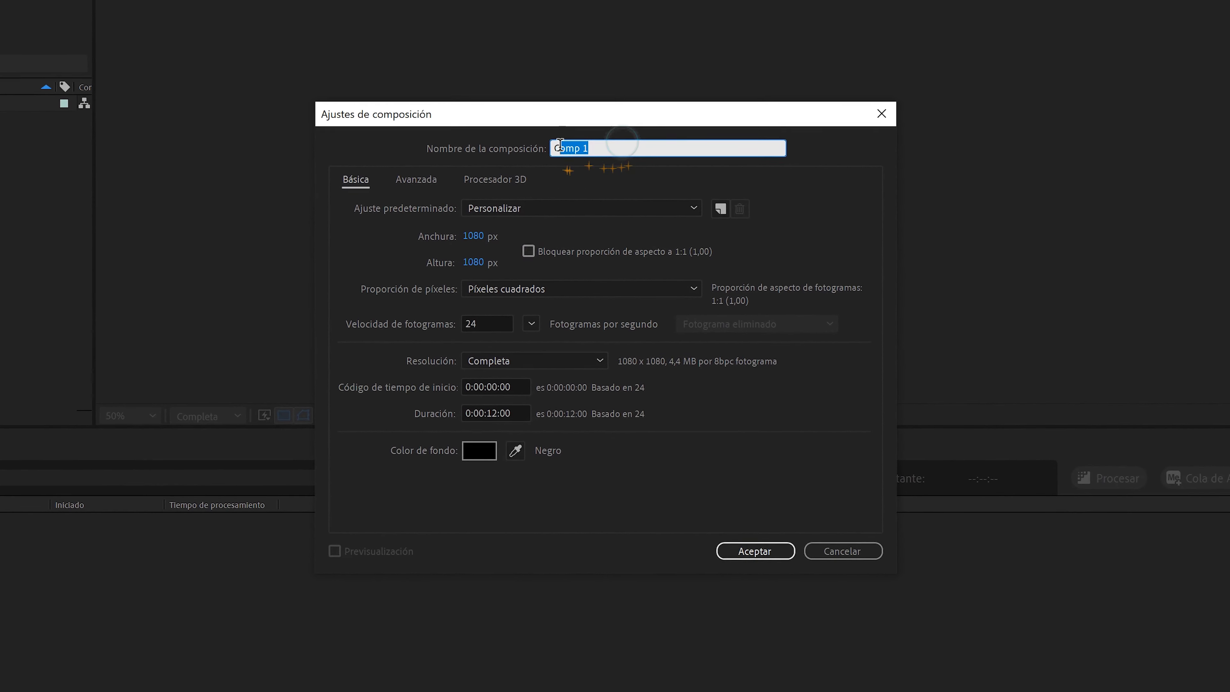
pyautogui.write('animación')
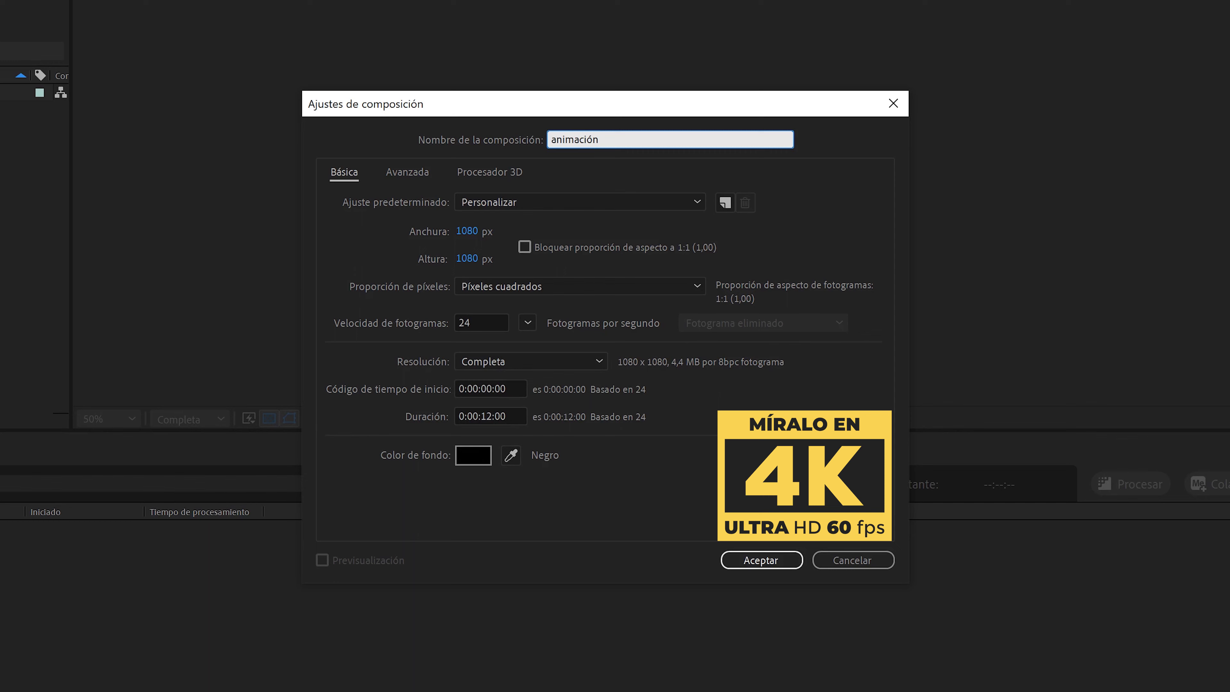
pyautogui.click(493, 322)
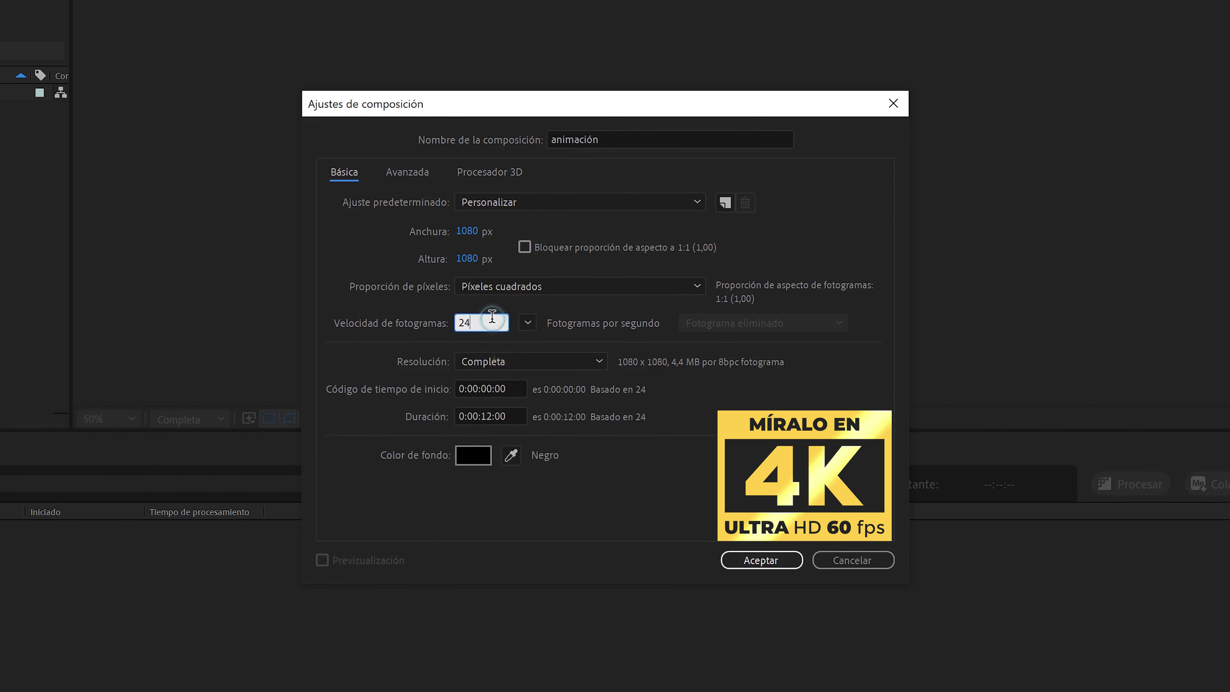
pyautogui.click(512, 416)
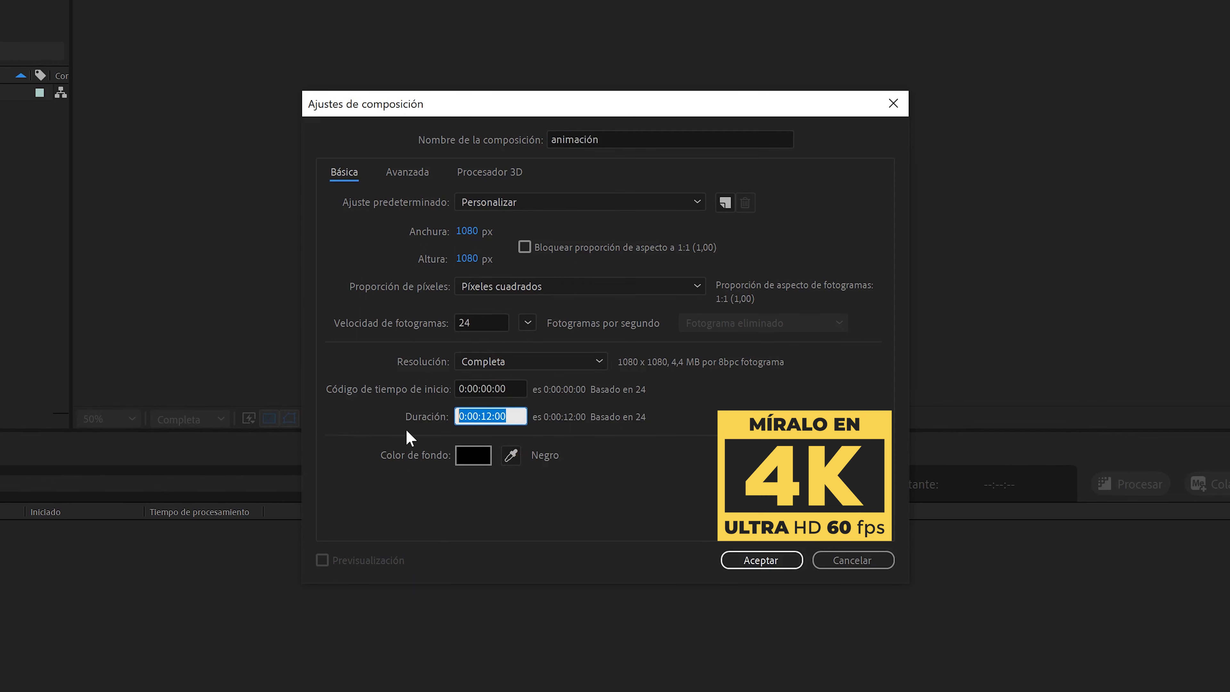
pyautogui.write('300')
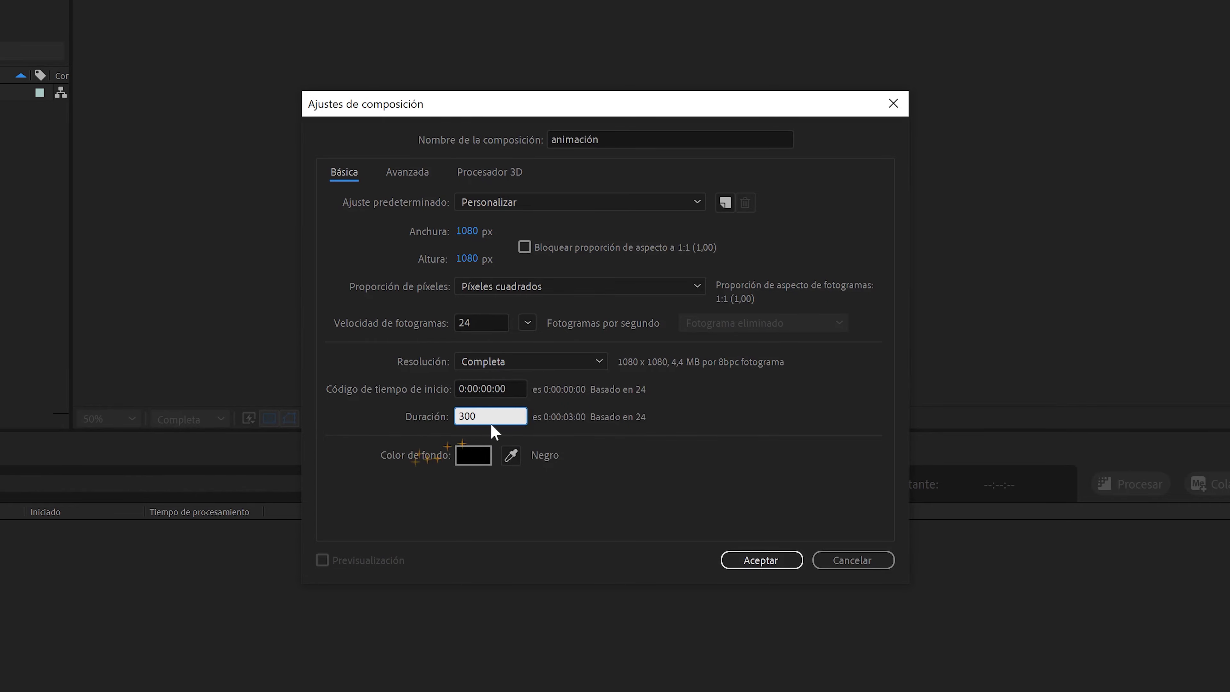
pyautogui.click(729, 521)
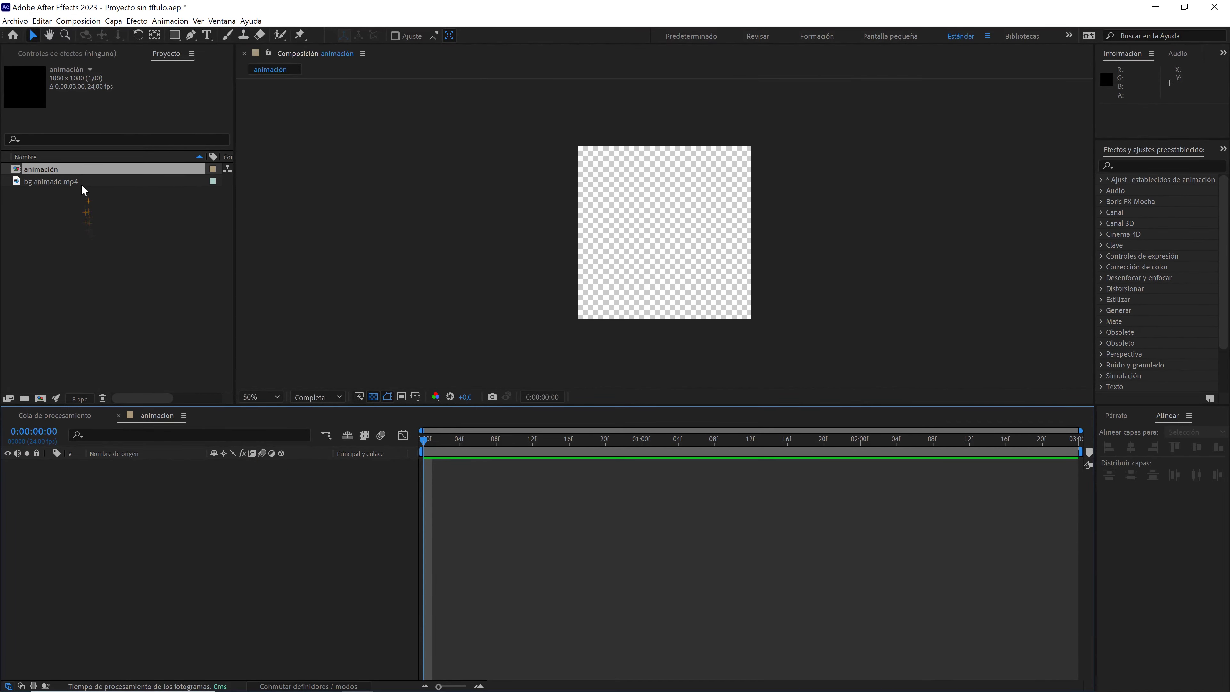
# Add bg animado.mp4 to the timeline and preview it at quarter resolution
pyautogui.moveTo(77, 182); pyautogui.dragTo(140, 521)
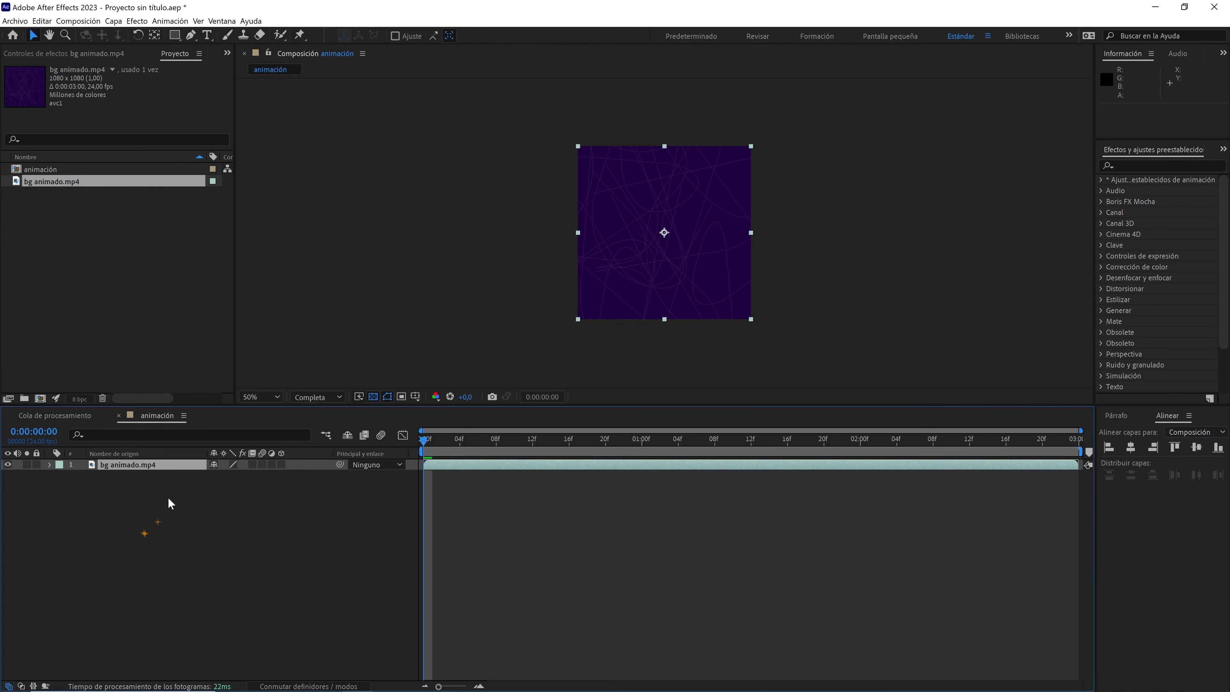
pyautogui.click(318, 397)
pyautogui.click(319, 468)
pyautogui.click(320, 533)
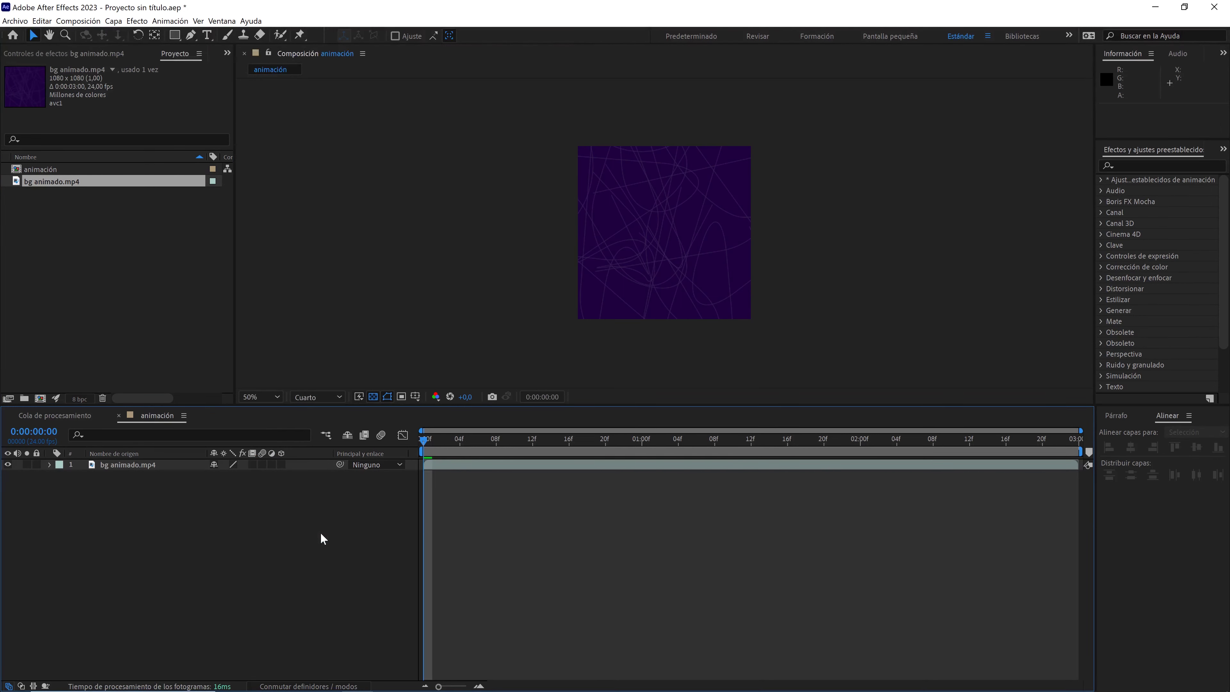
pyautogui.press('space')
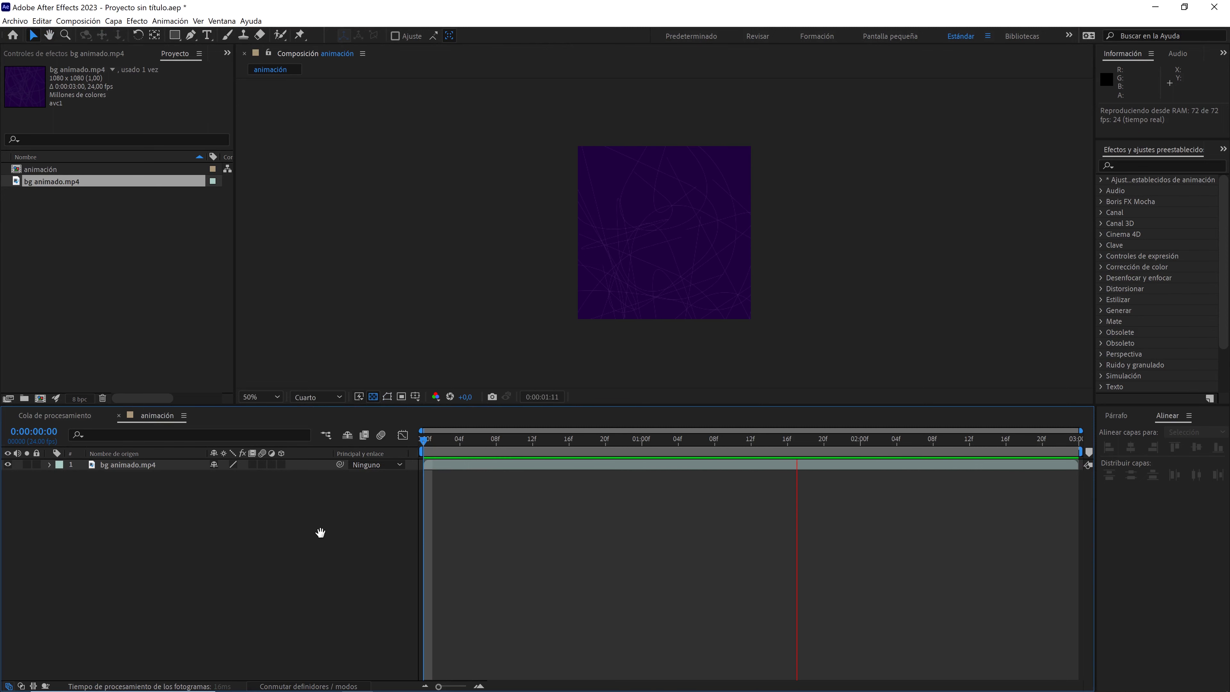
# Add a new shape layer above the background and name it 'circulo grande'
pyautogui.rightClick(158, 508)
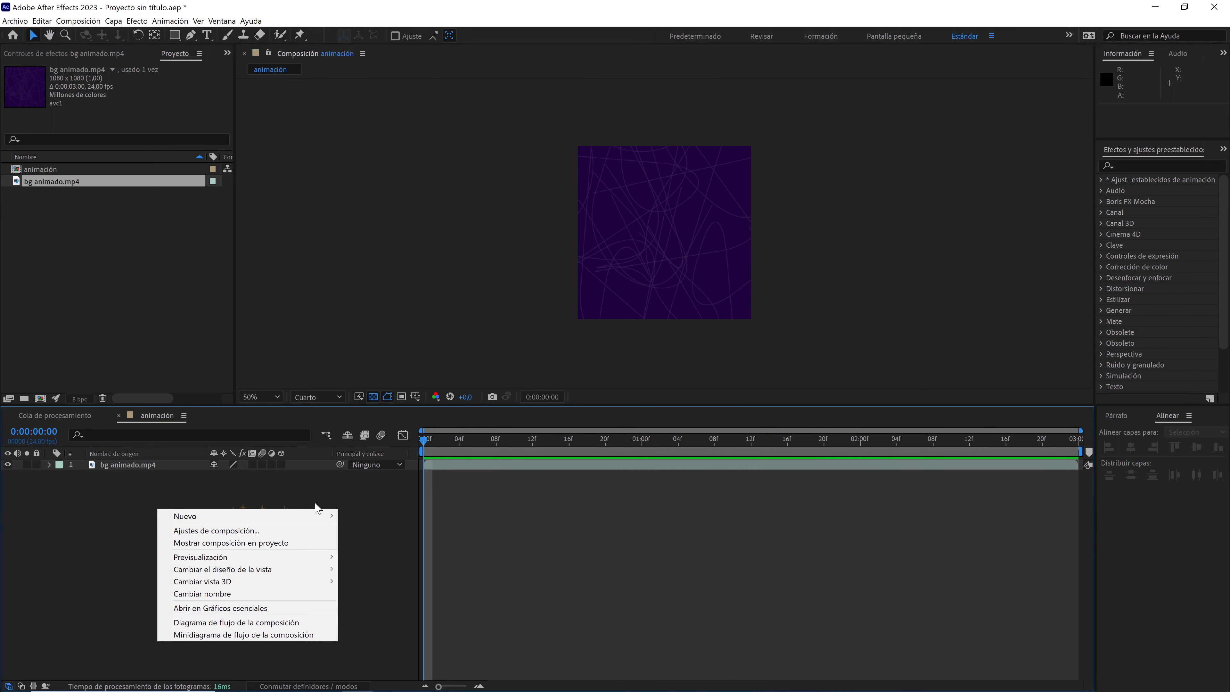
pyautogui.moveTo(322, 515)
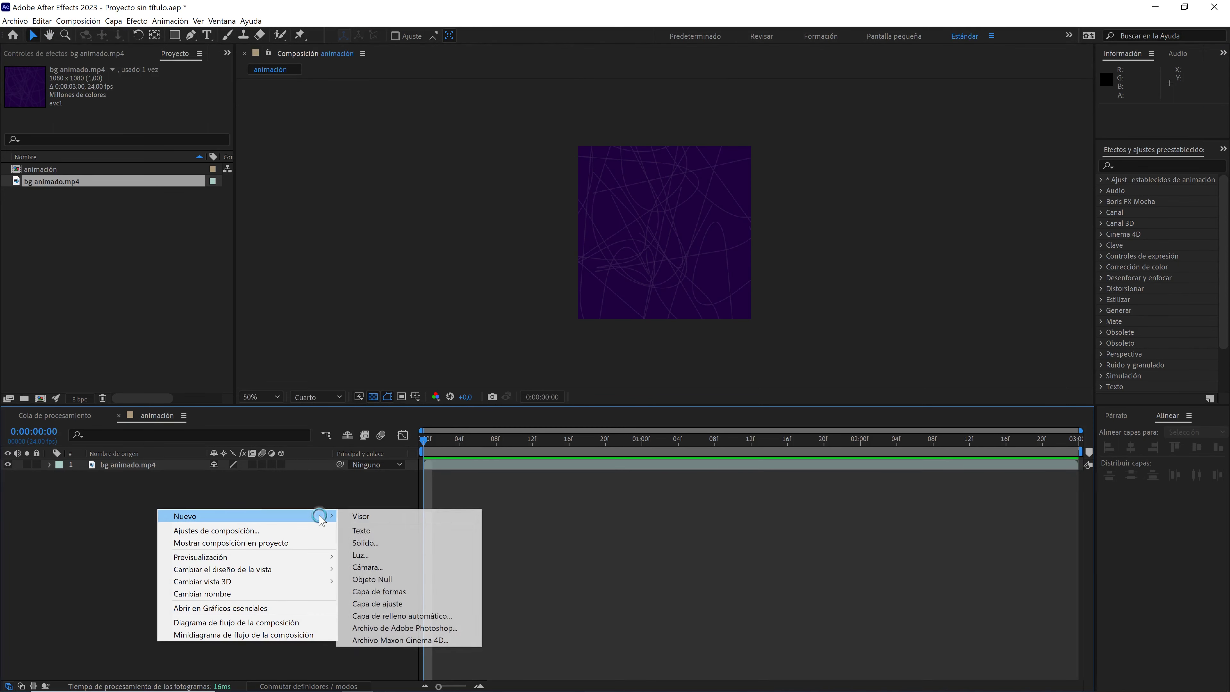
pyautogui.click(404, 592)
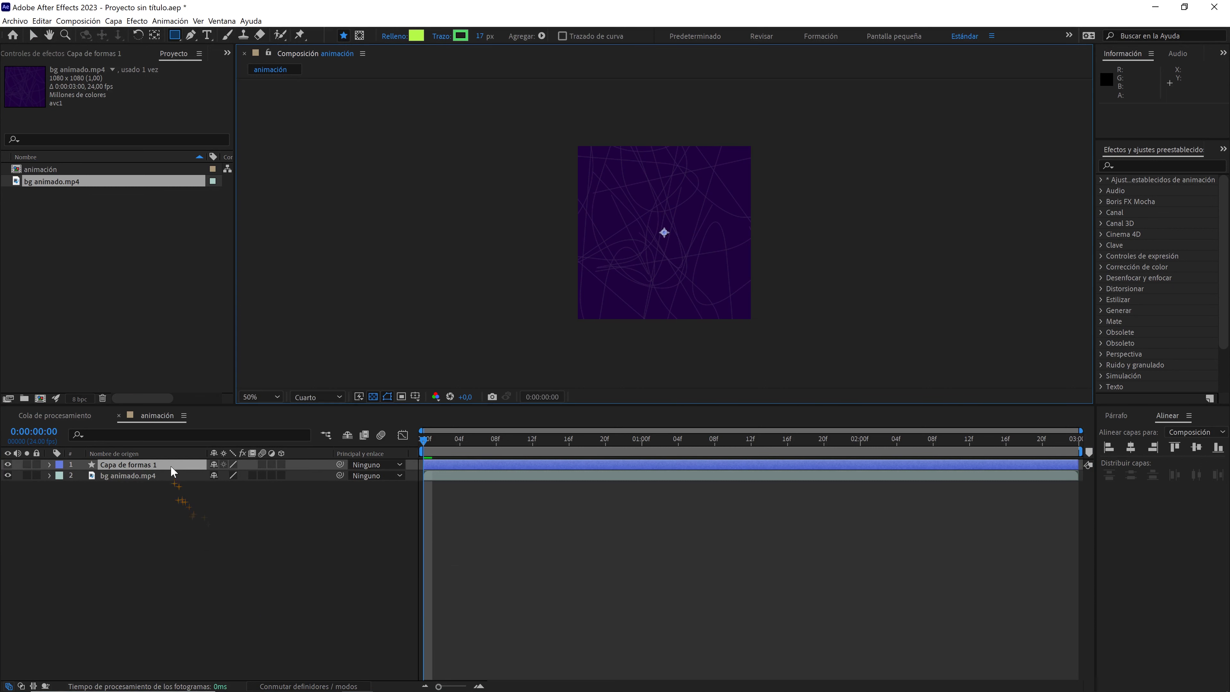
pyautogui.click(171, 467)
pyautogui.press('Return')
pyautogui.write('circulo grande')
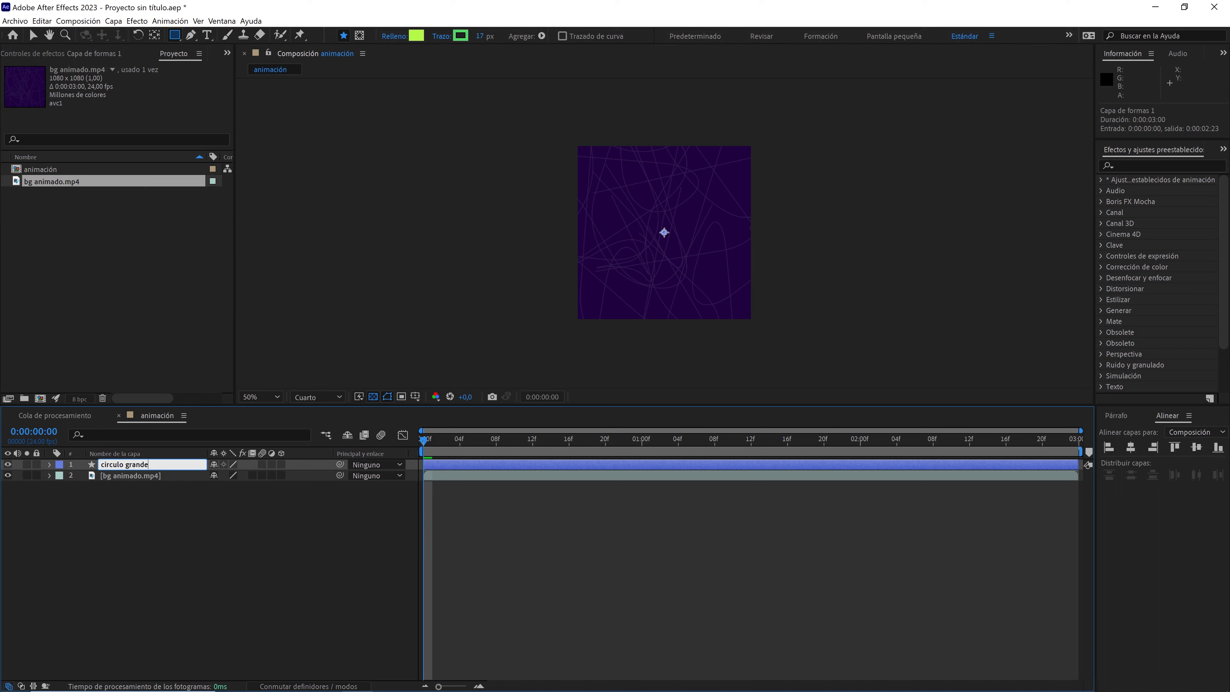
pyautogui.press('Return')
# Add an ellipse and a fill to circulo grande, with fill colour D291FF
pyautogui.click(50, 464)
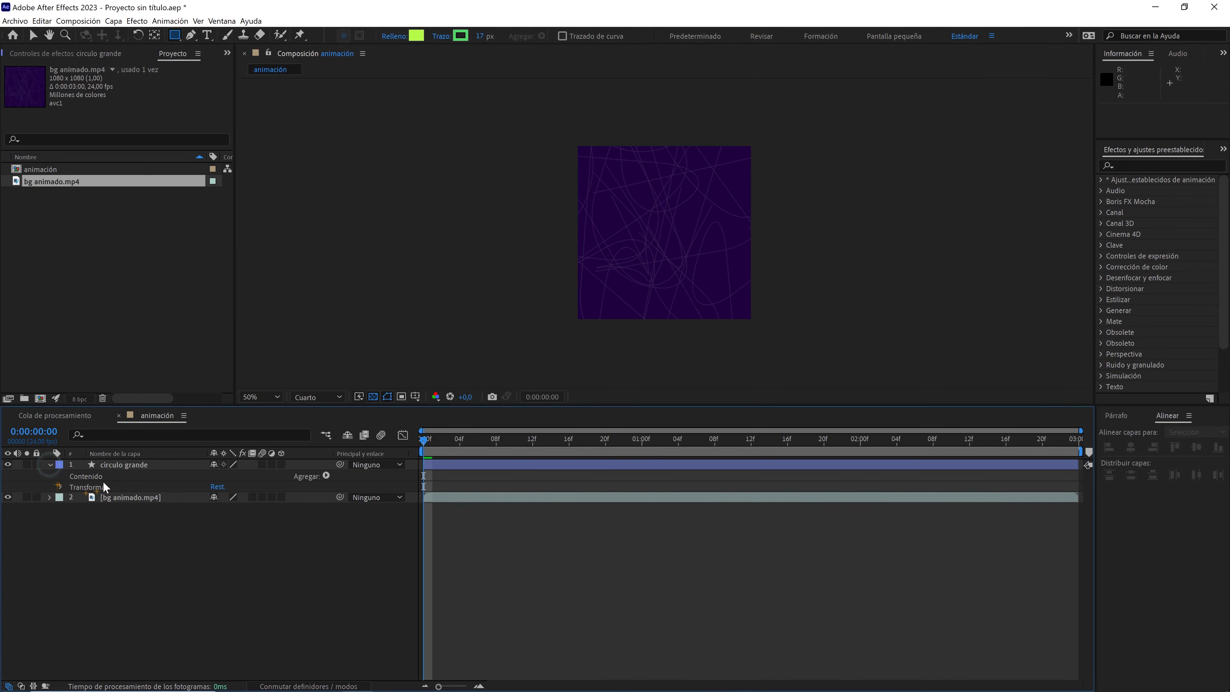
pyautogui.click(326, 476)
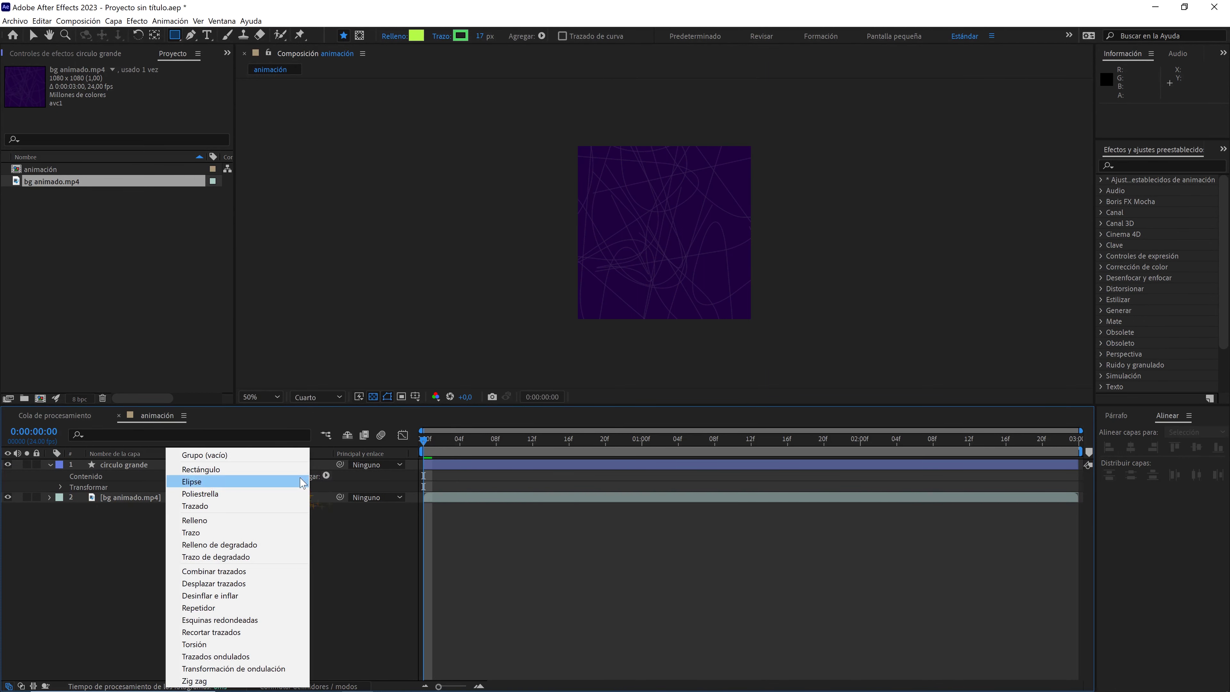
pyautogui.click(298, 481)
pyautogui.click(325, 475)
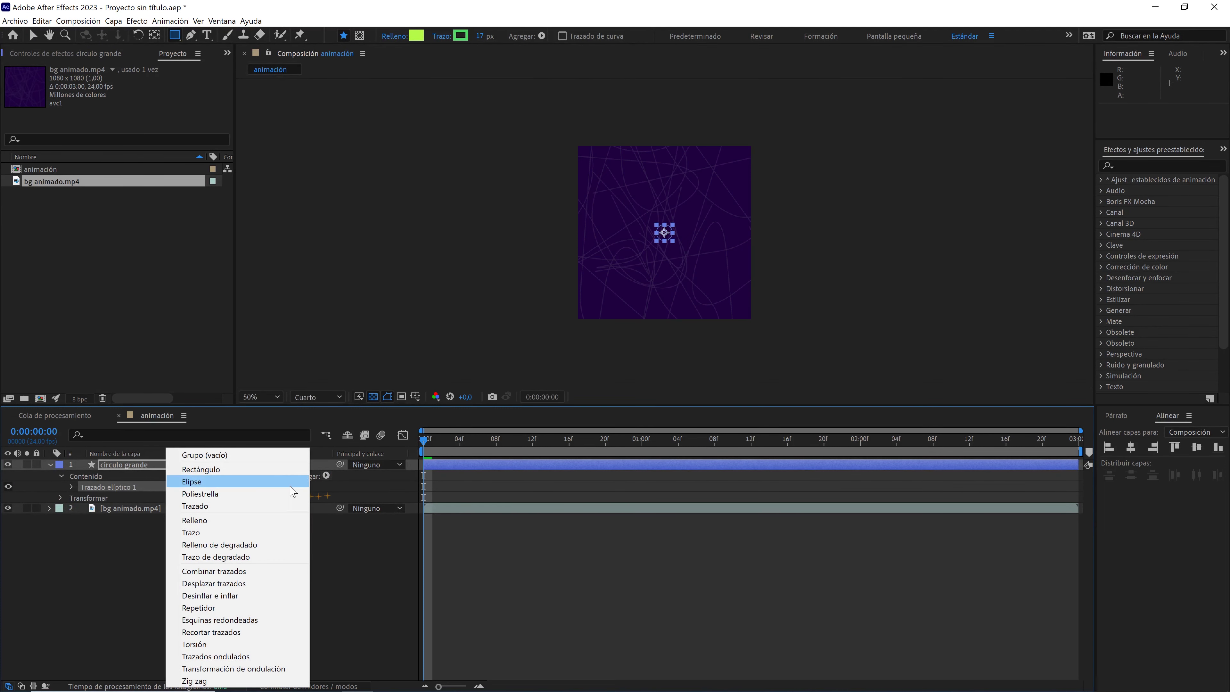
pyautogui.click(237, 522)
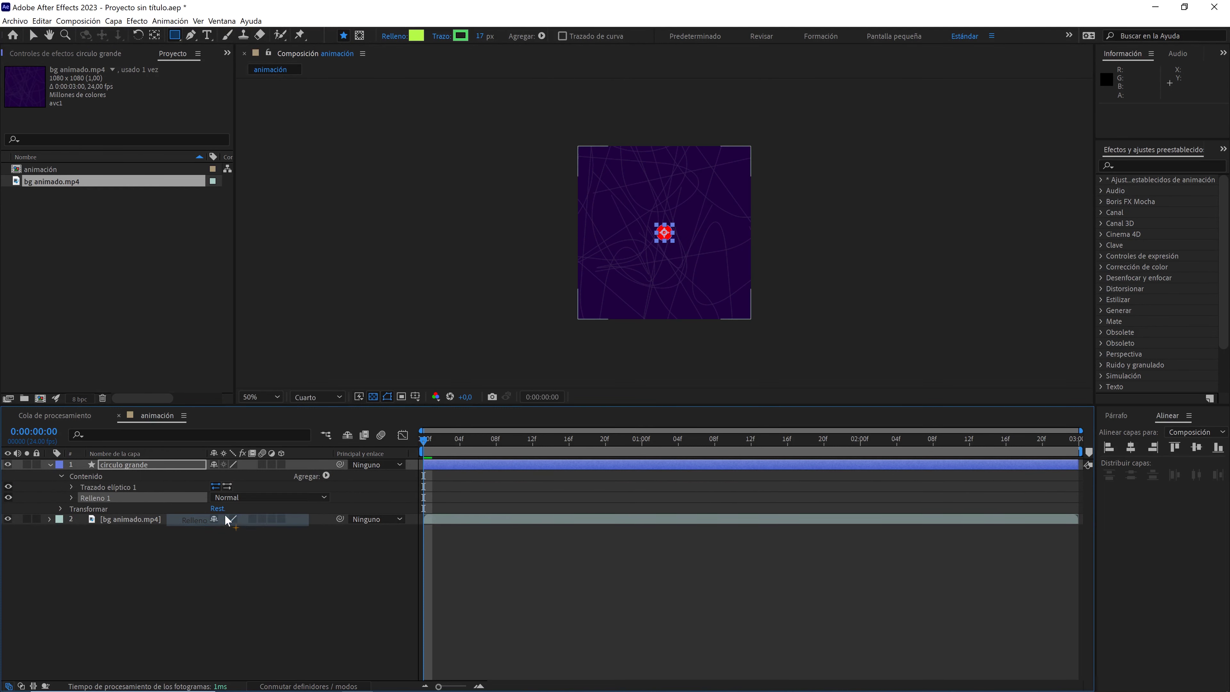
pyautogui.click(72, 498)
pyautogui.click(217, 530)
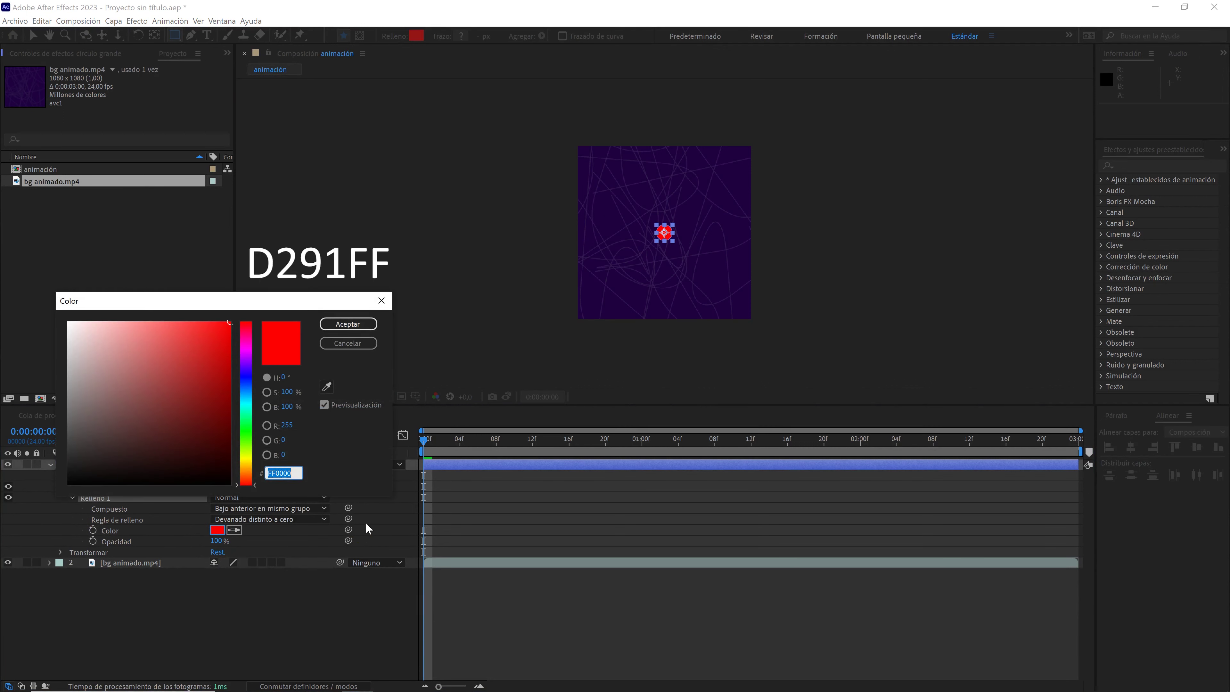
pyautogui.write('D291FF')
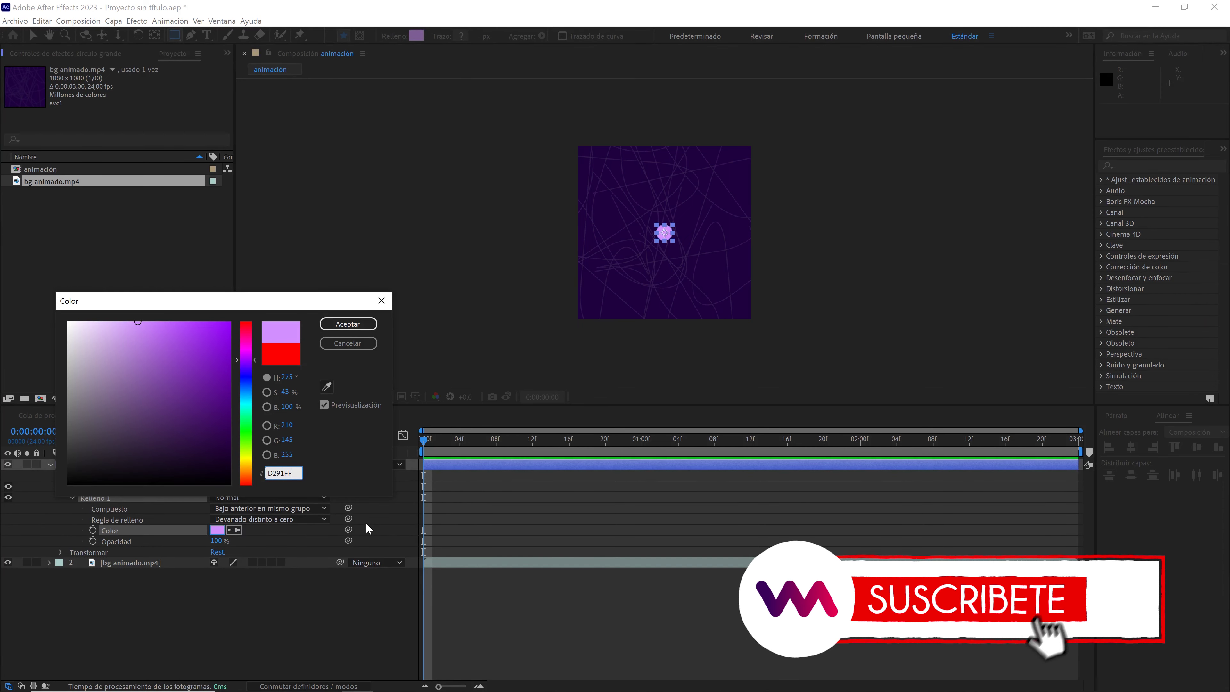
pyautogui.click(349, 324)
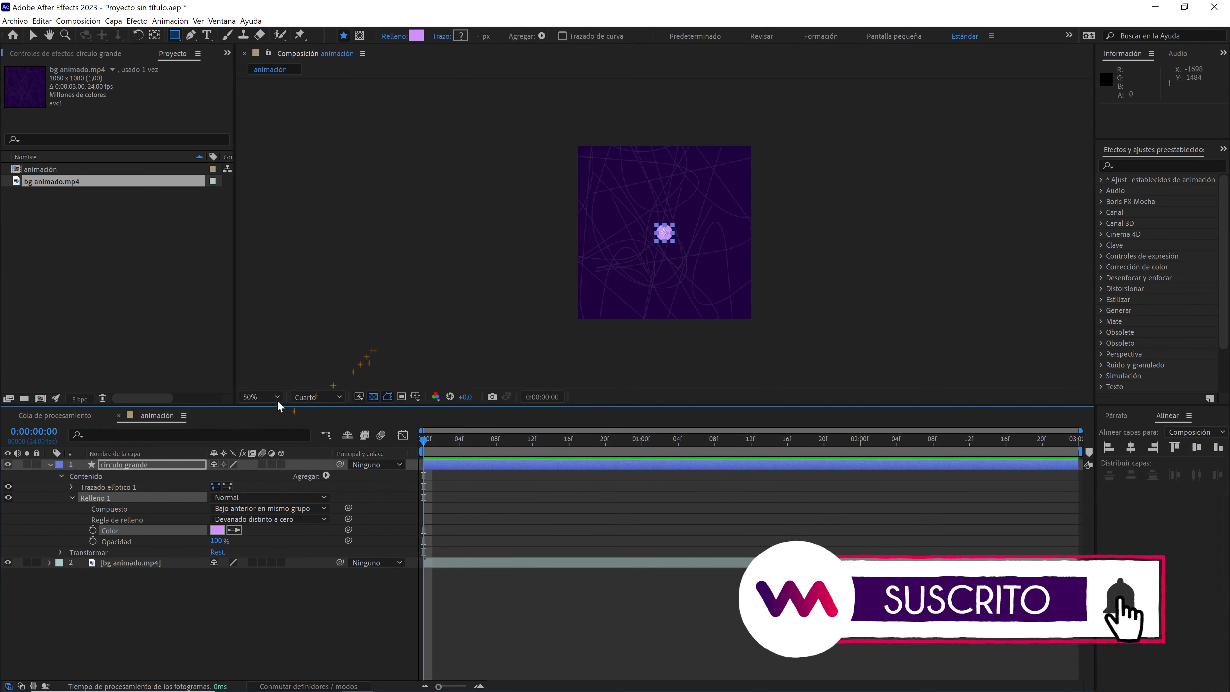
# Set the ellipse size to 1000×1000 px
pyautogui.click(72, 487)
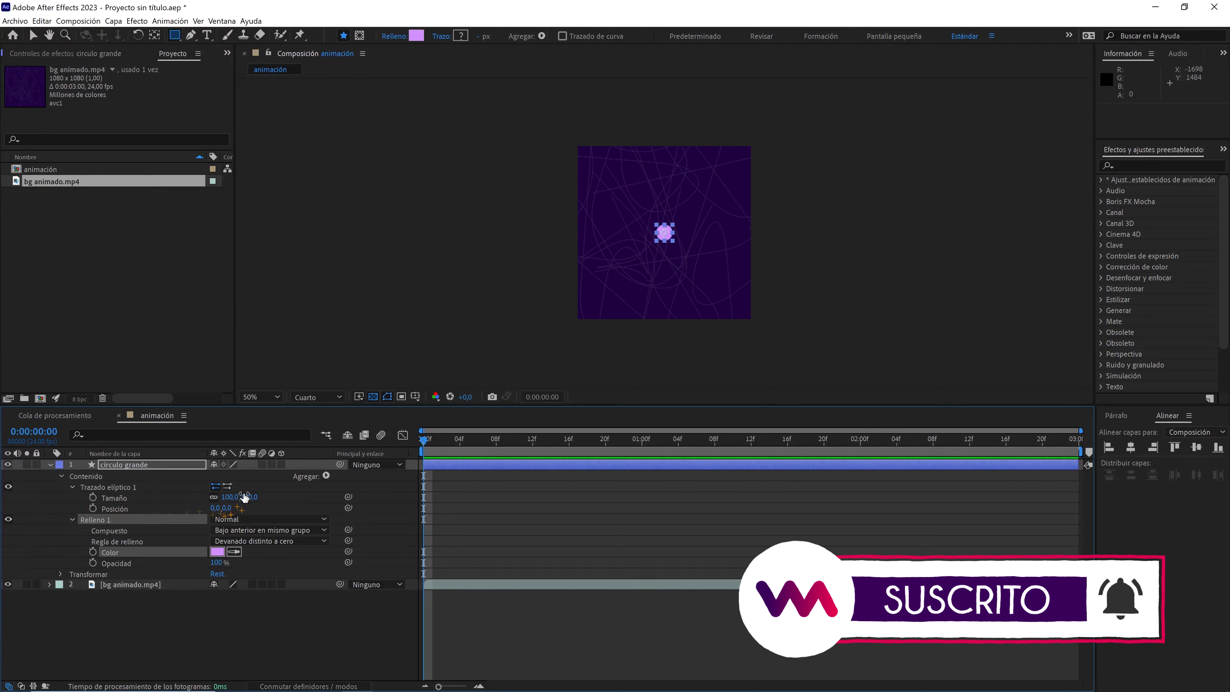
pyautogui.click(248, 496)
pyautogui.write('1000')
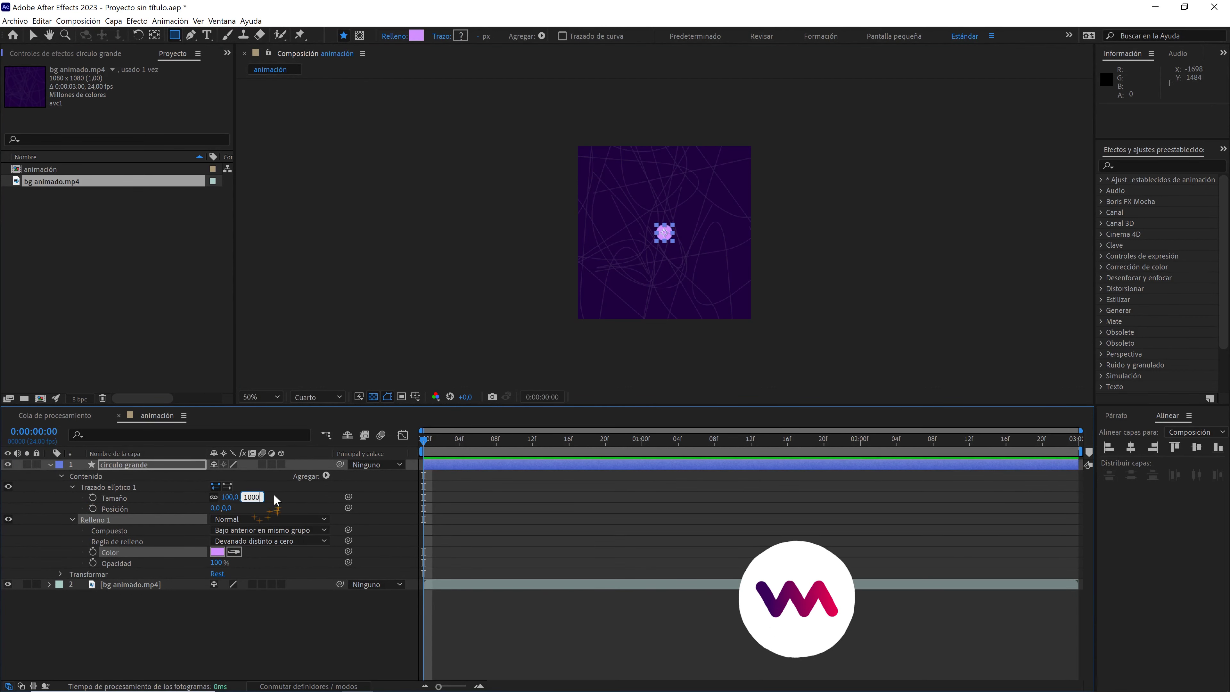
pyautogui.click(274, 494)
pyautogui.click(146, 464)
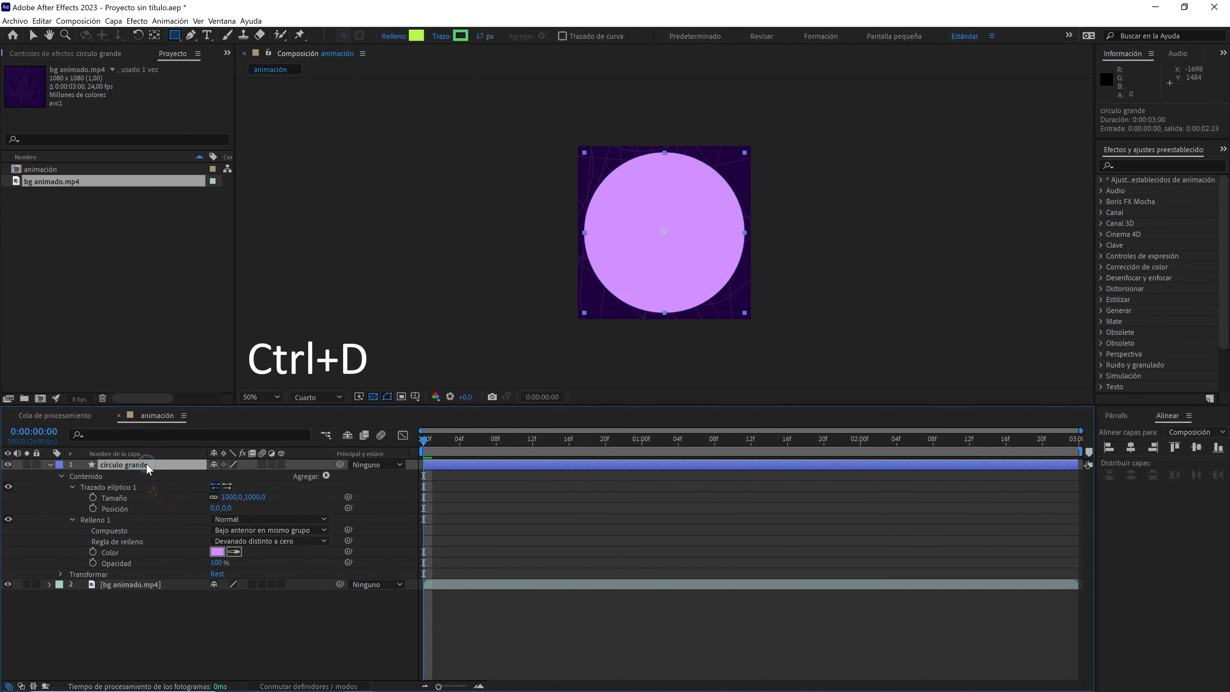
# Duplicate circulo grande and rename the copy 'circulo mediano'
pyautogui.hotkey('ctrl', 'd')
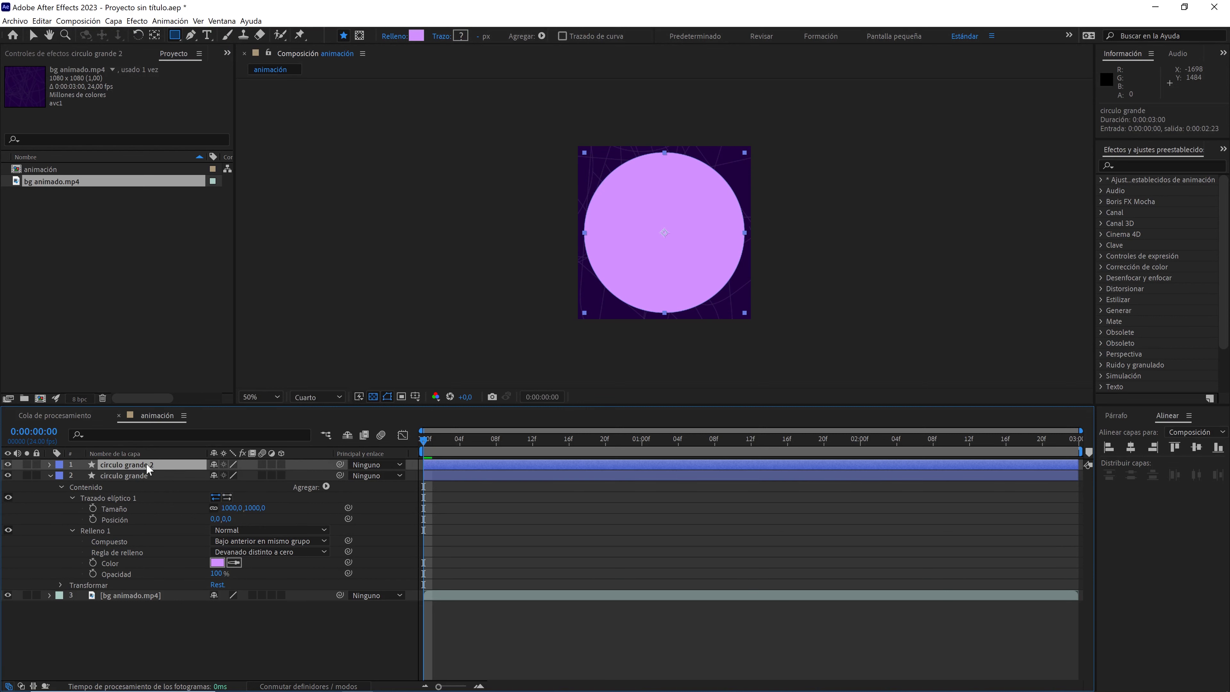
pyautogui.press('Return')
pyautogui.moveTo(128, 462); pyautogui.dragTo(172, 462)
pyautogui.write('mediano')
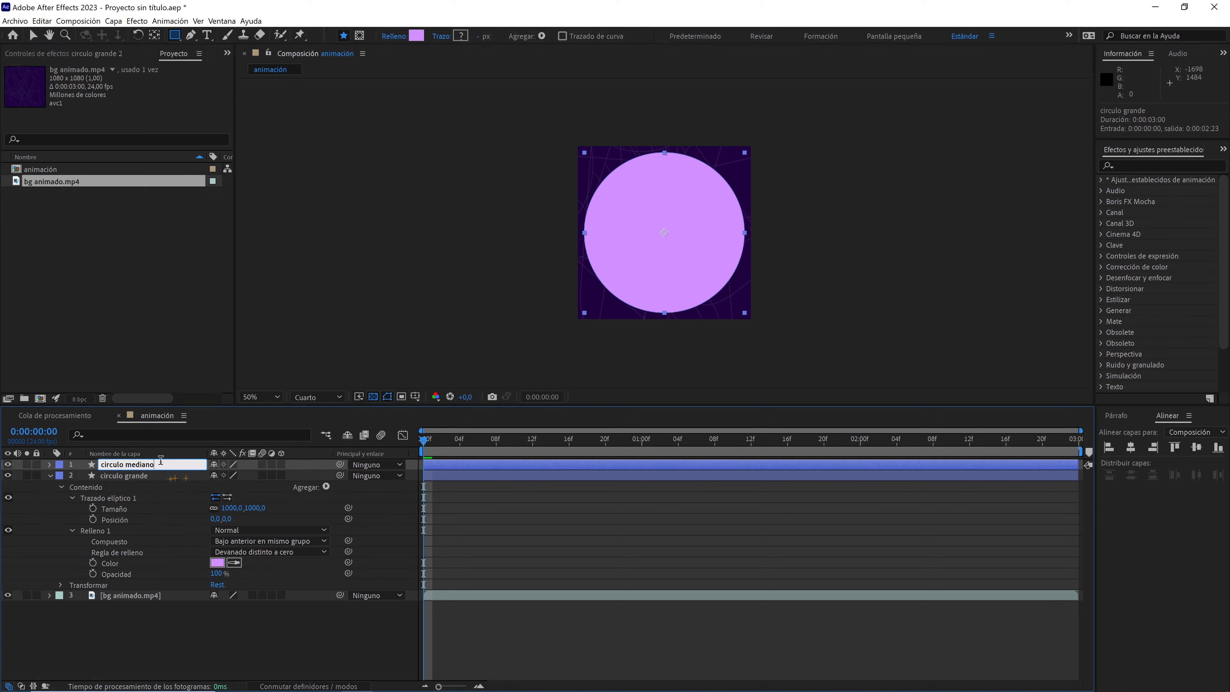
# Eyedropper the dark background purple into circulo mediano's fill colour
pyautogui.click(49, 464)
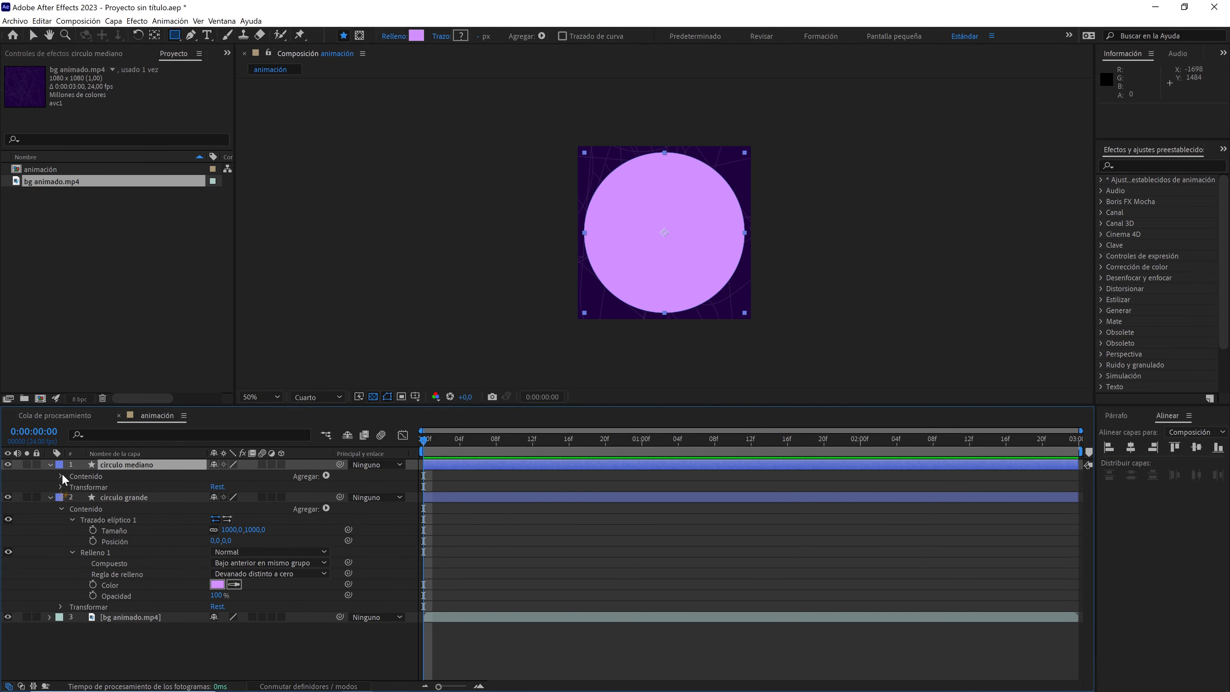
pyautogui.click(60, 476)
pyautogui.click(72, 497)
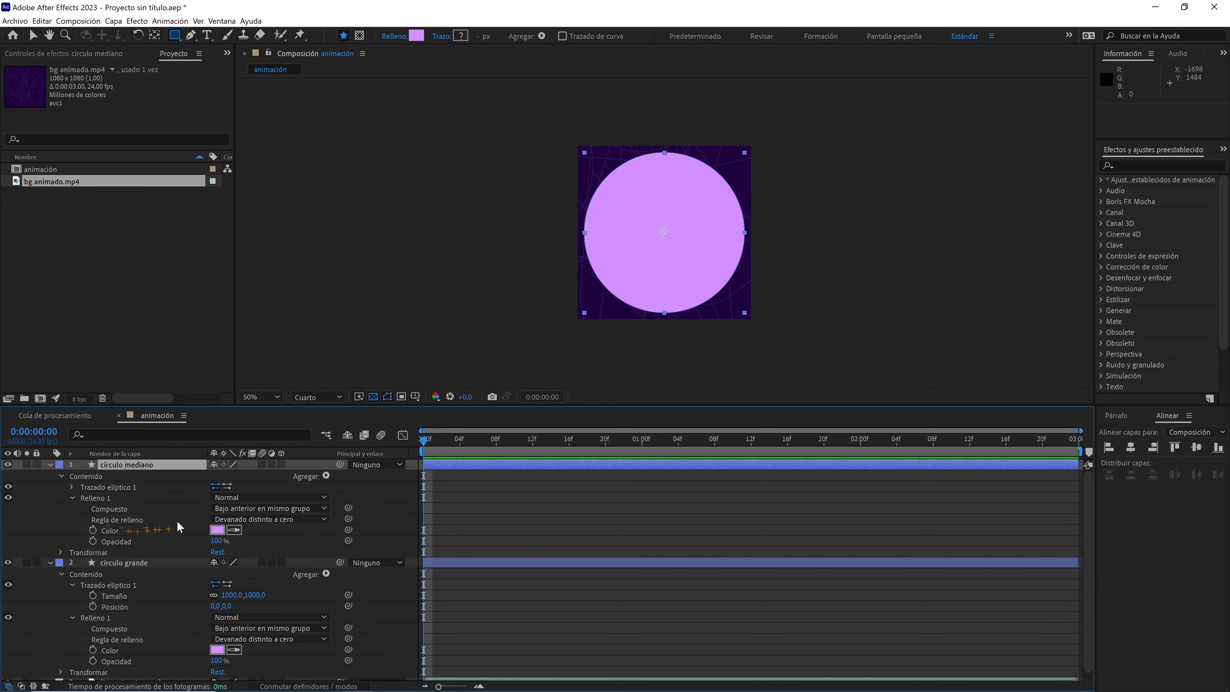
pyautogui.click(234, 530)
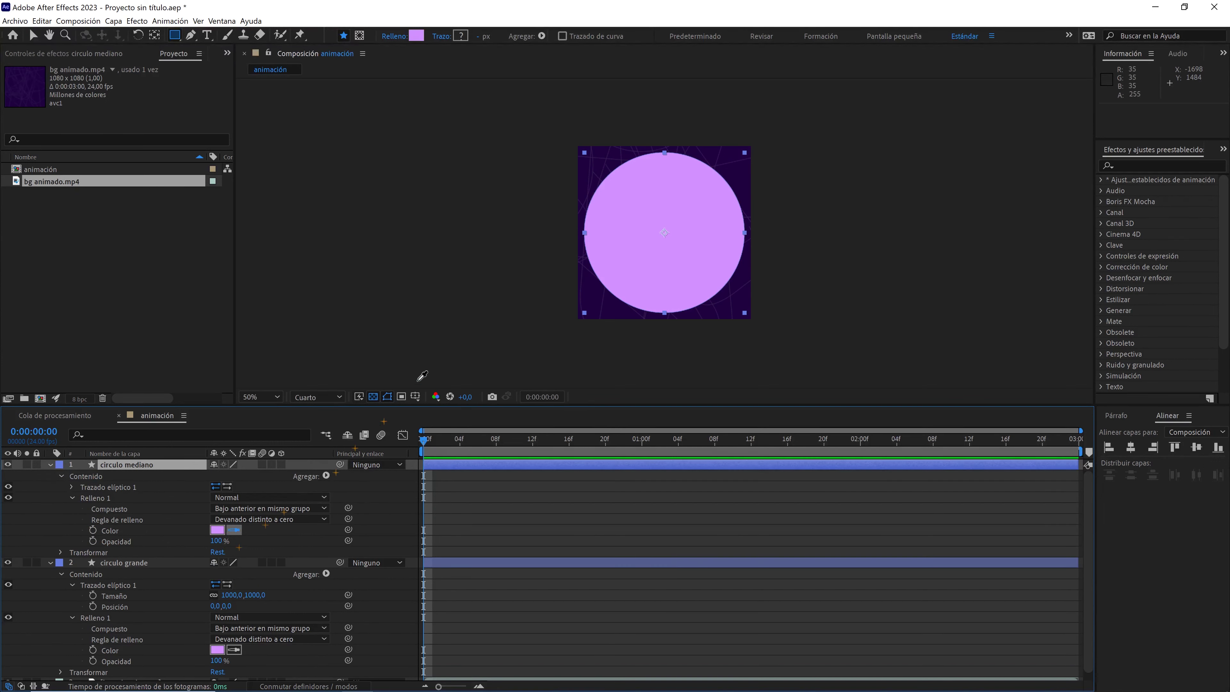
pyautogui.click(597, 293)
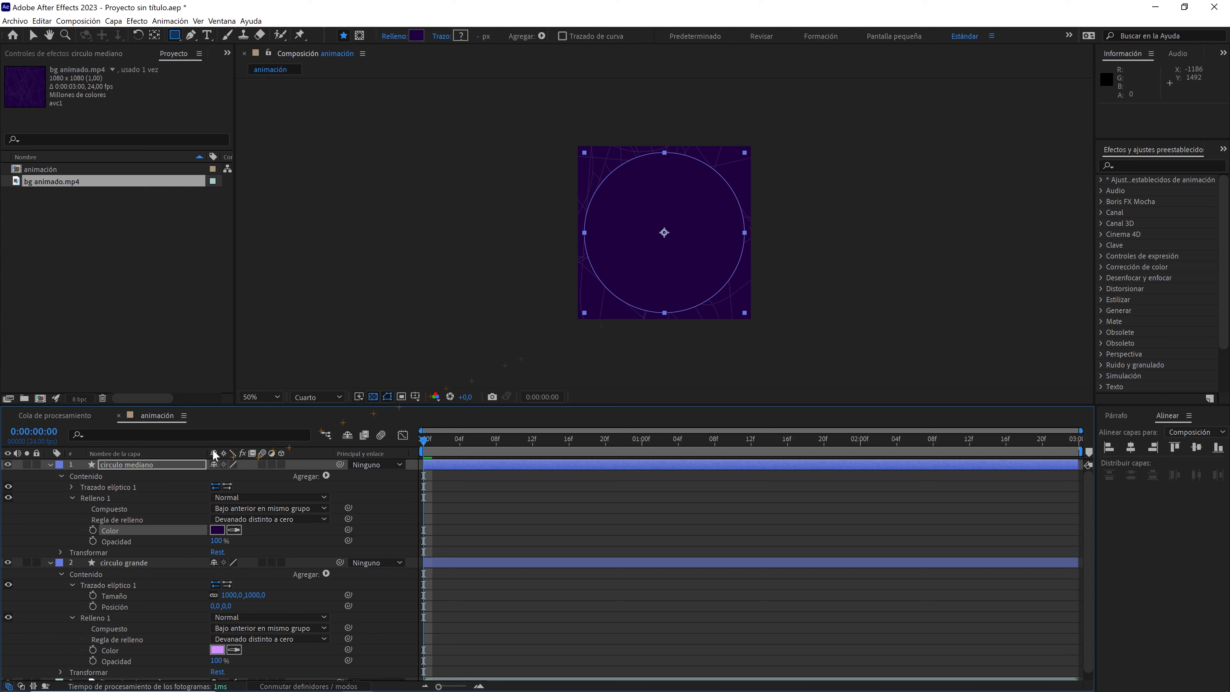
# Resize circulo mediano's ellipse to 800×800 px
pyautogui.click(72, 487)
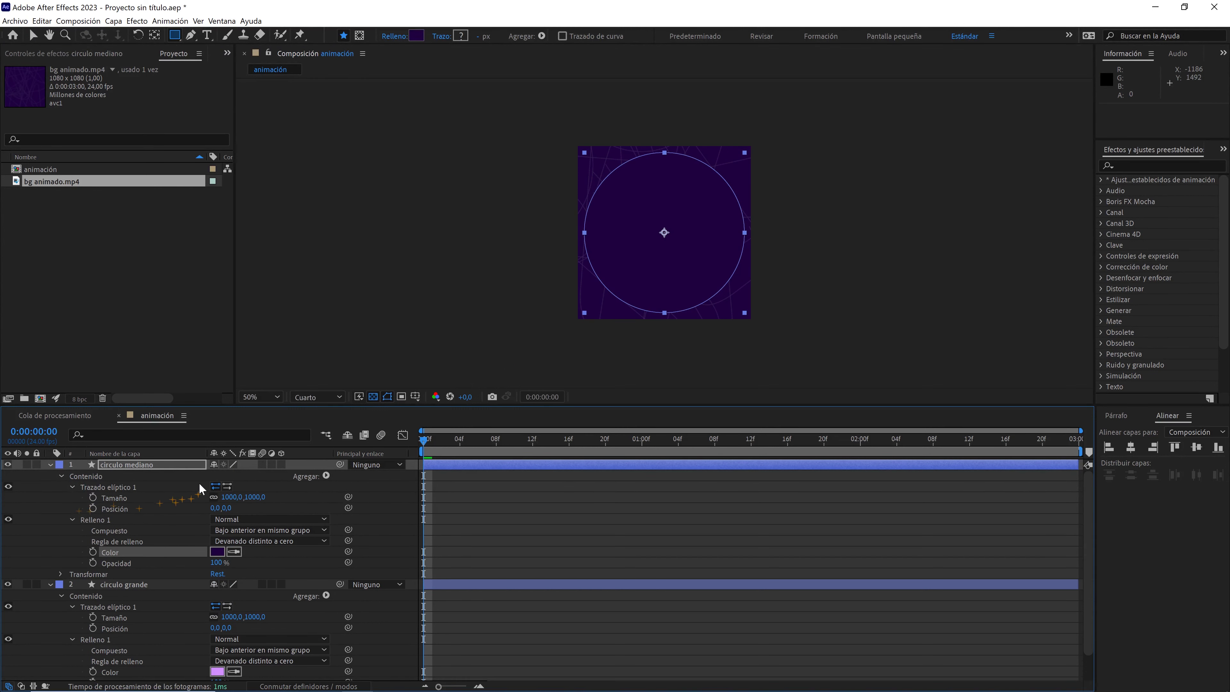
pyautogui.click(256, 497)
pyautogui.click(297, 493)
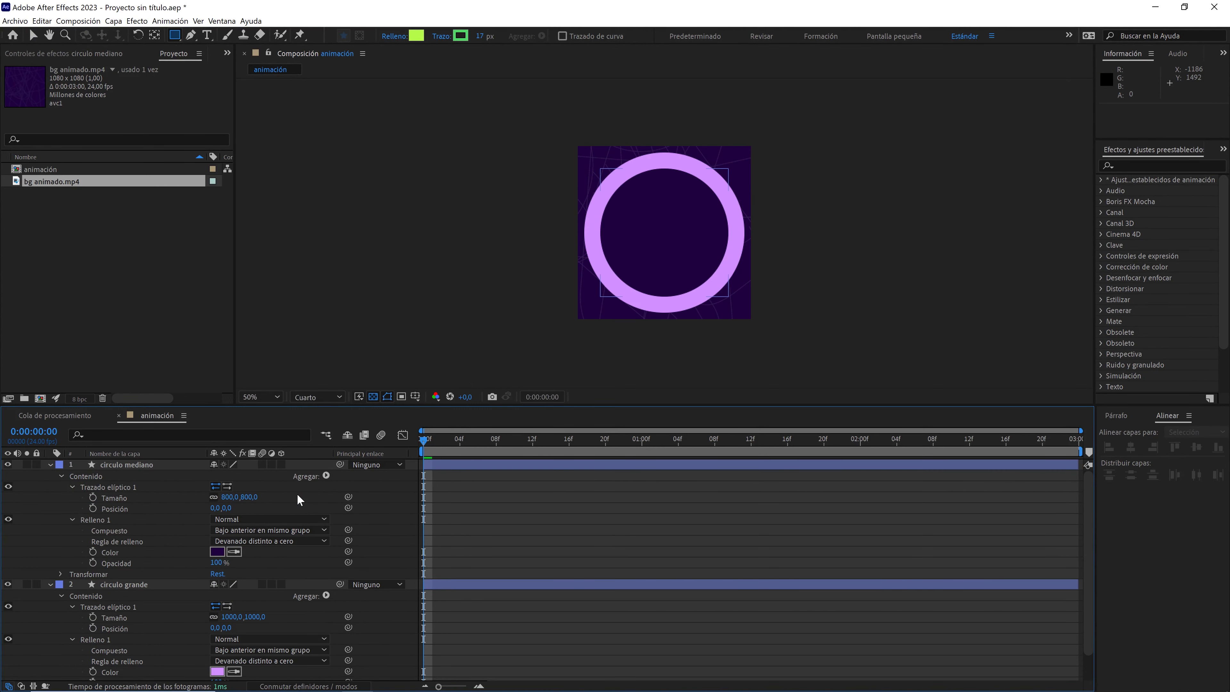
pyautogui.click(50, 466)
# Duplicate circulo mediano to create circulo mediano 2
pyautogui.click(50, 475)
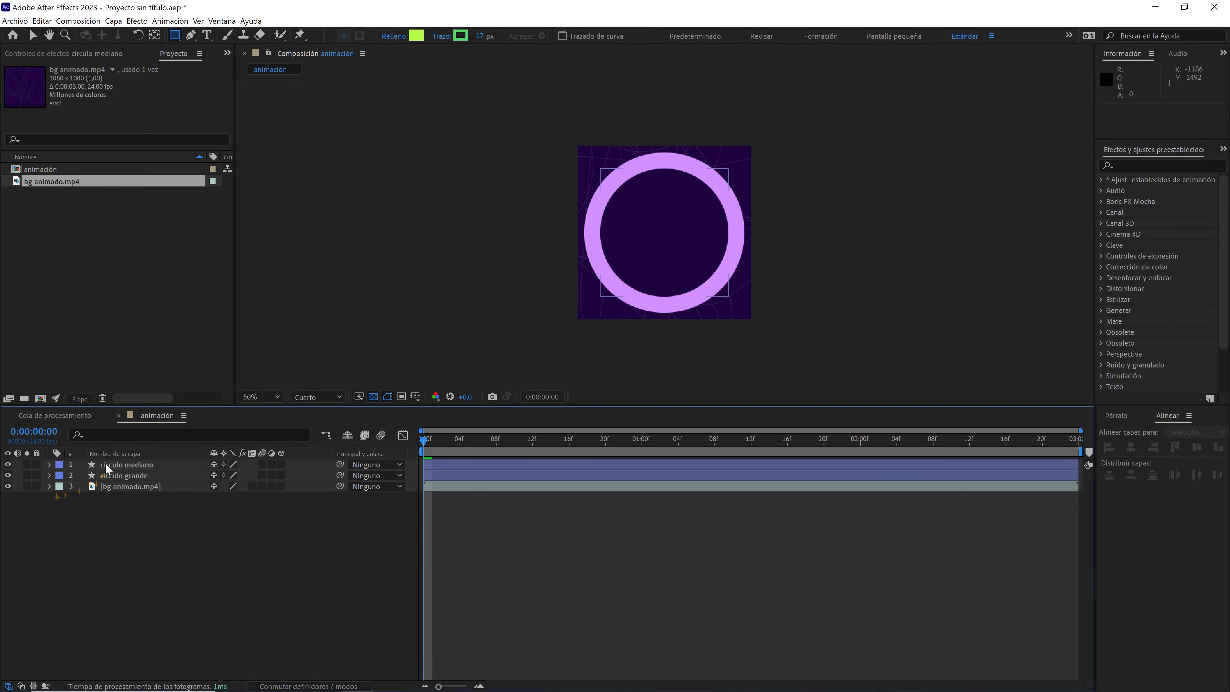
pyautogui.click(108, 465)
pyautogui.hotkey('ctrl', 'd')
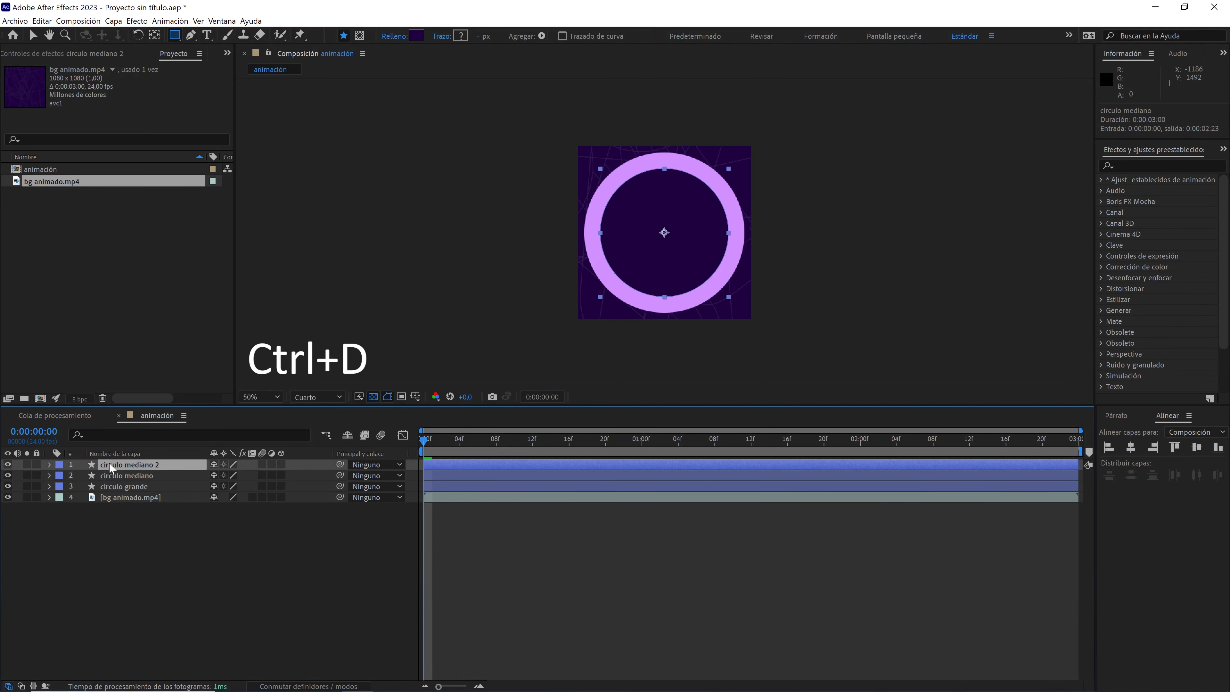
pyautogui.press('Return')
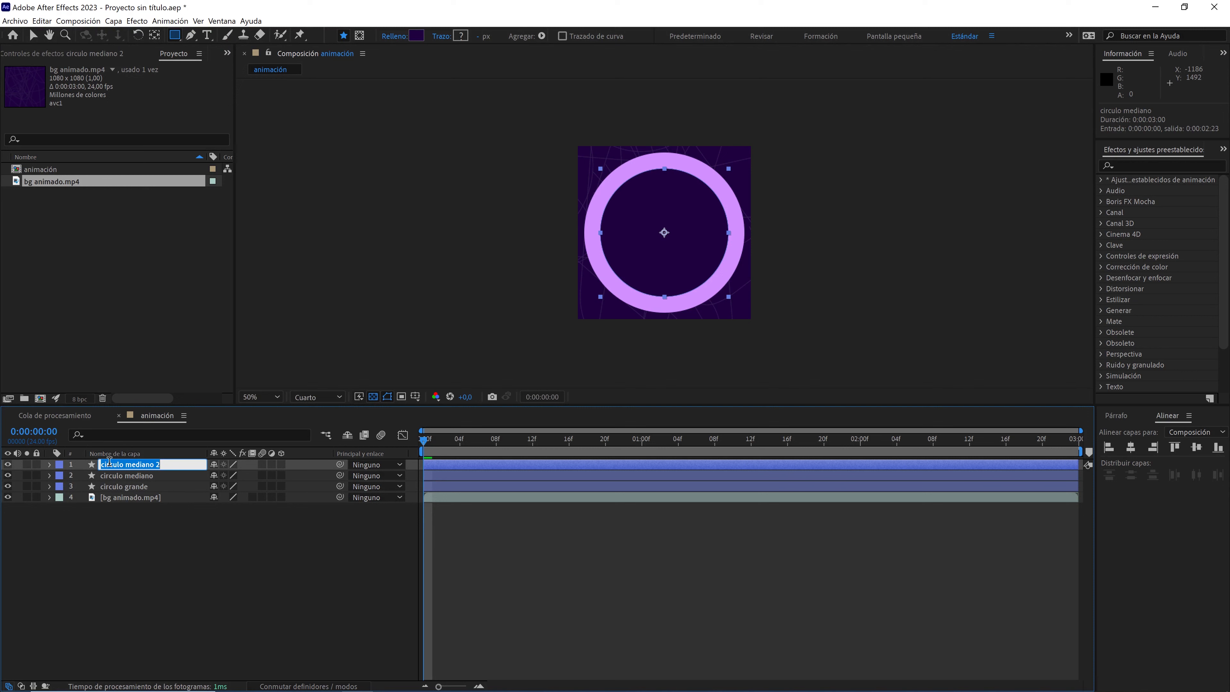
pyautogui.click(131, 530)
# Resize circulo mediano 2 to 600×600 and fill it with the lilac ring colour
pyautogui.click(51, 464)
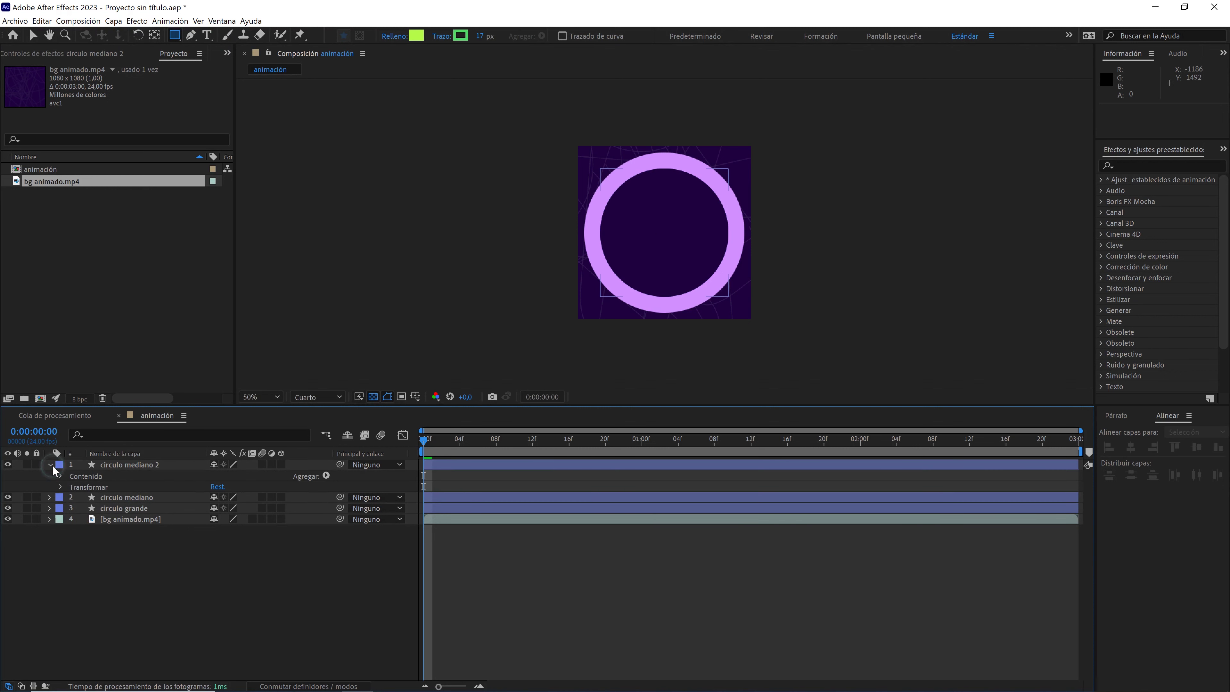
pyautogui.click(60, 476)
pyautogui.click(72, 487)
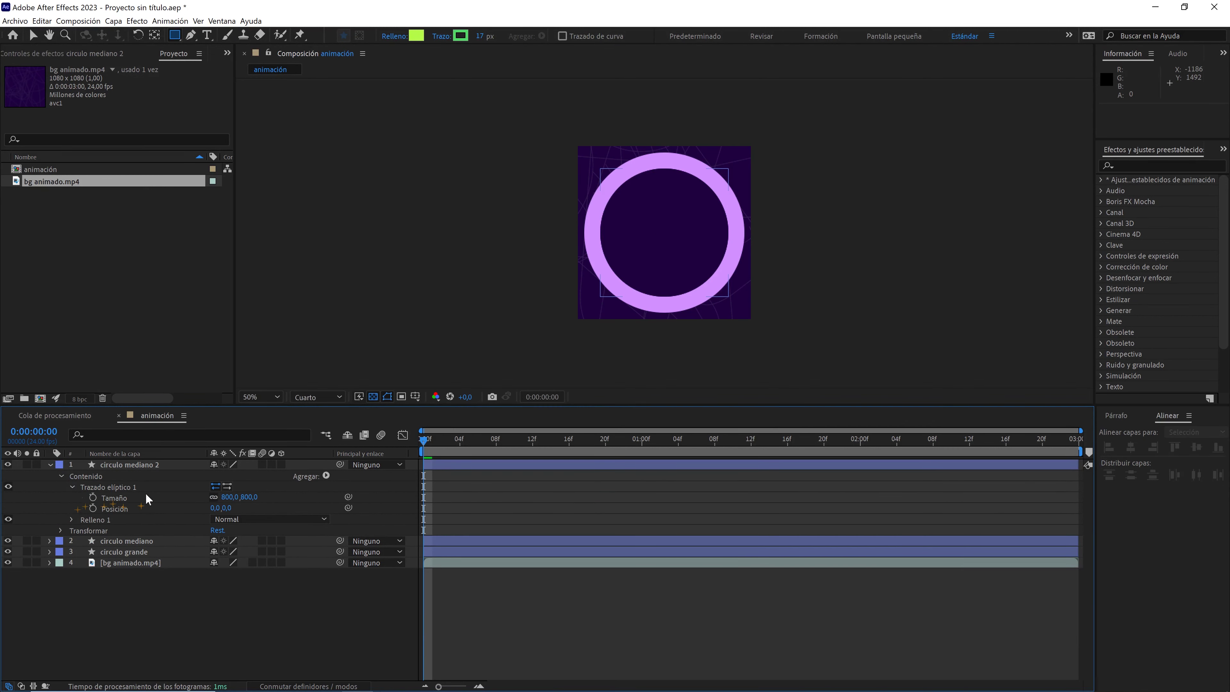
pyautogui.click(250, 498)
pyautogui.press('Return')
pyautogui.click(71, 520)
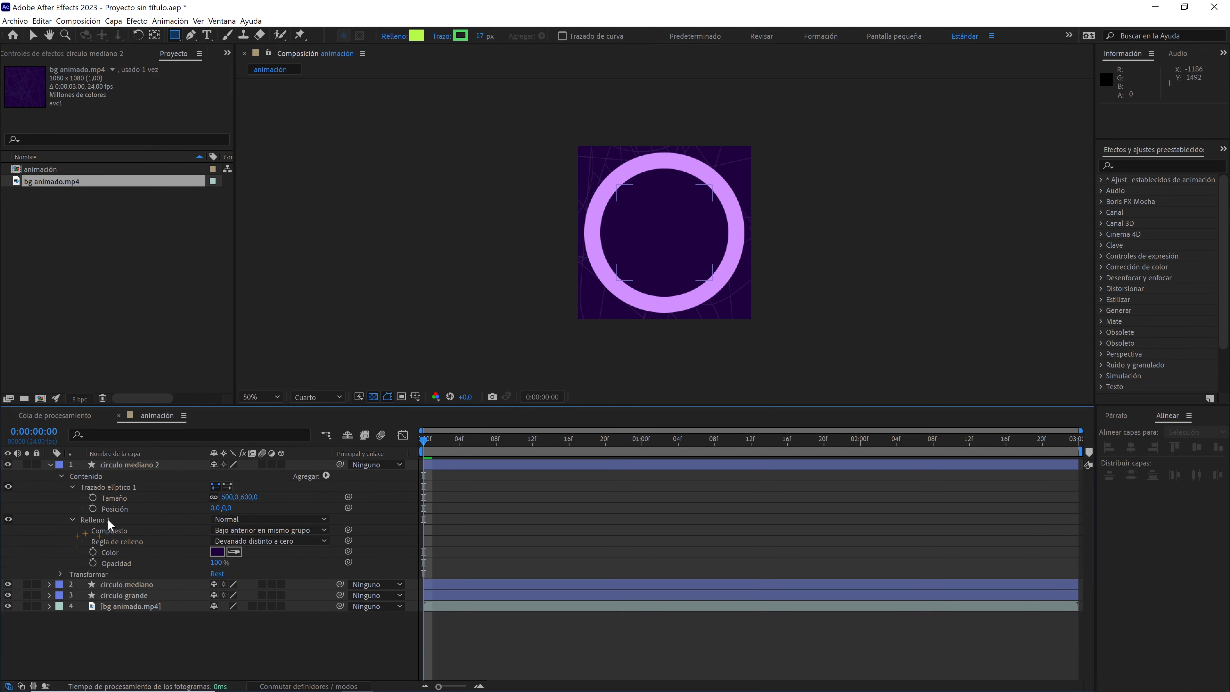
pyautogui.click(234, 551)
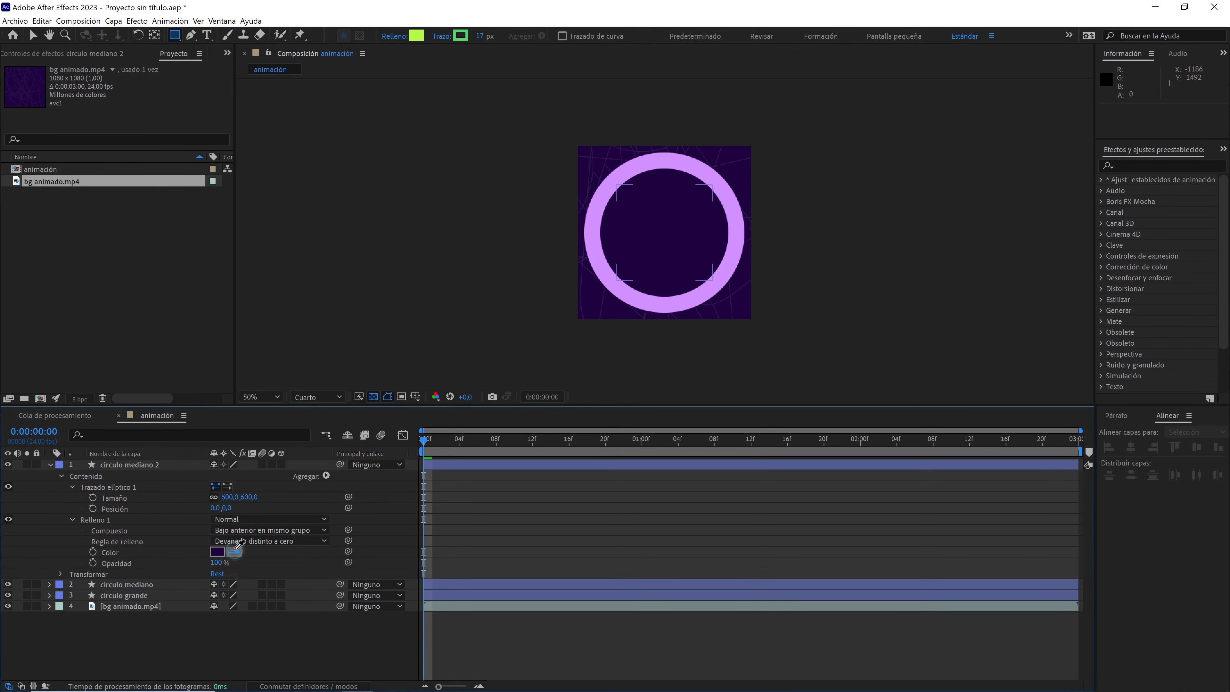
pyautogui.click(594, 253)
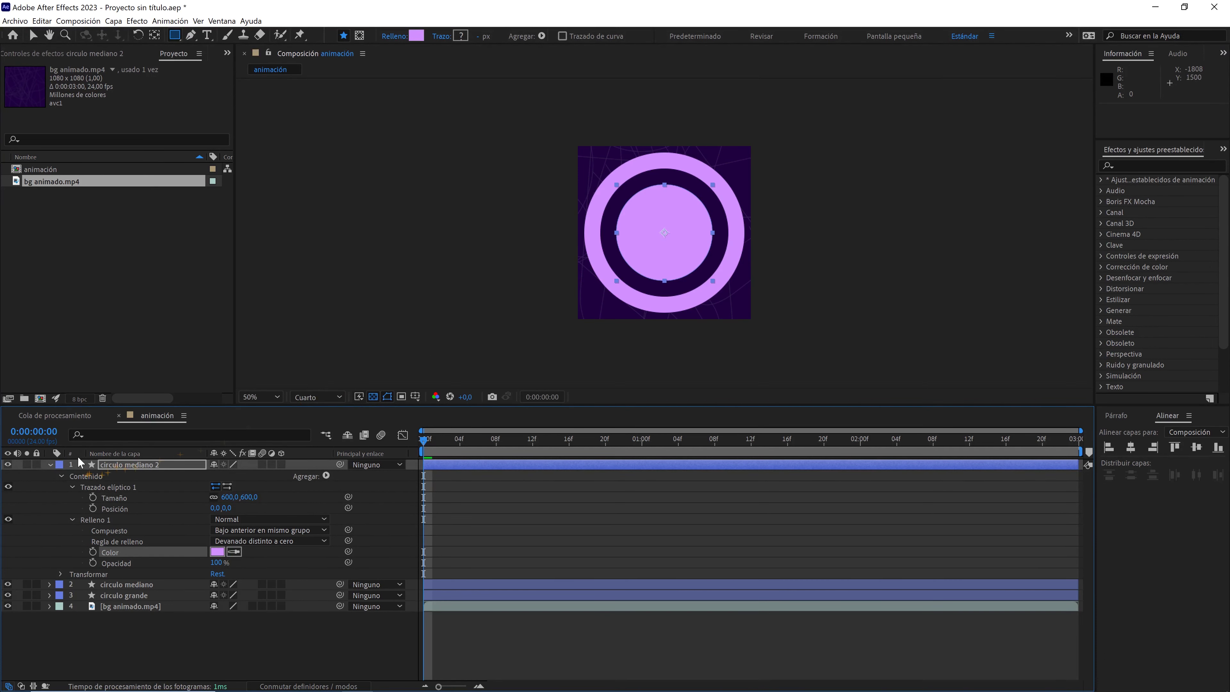
pyautogui.click(50, 464)
# Duplicate circulo mediano 2 as circulo mediano 3 and start sampling its fill colour
pyautogui.click(117, 463)
pyautogui.hotkey('ctrl', 'd')
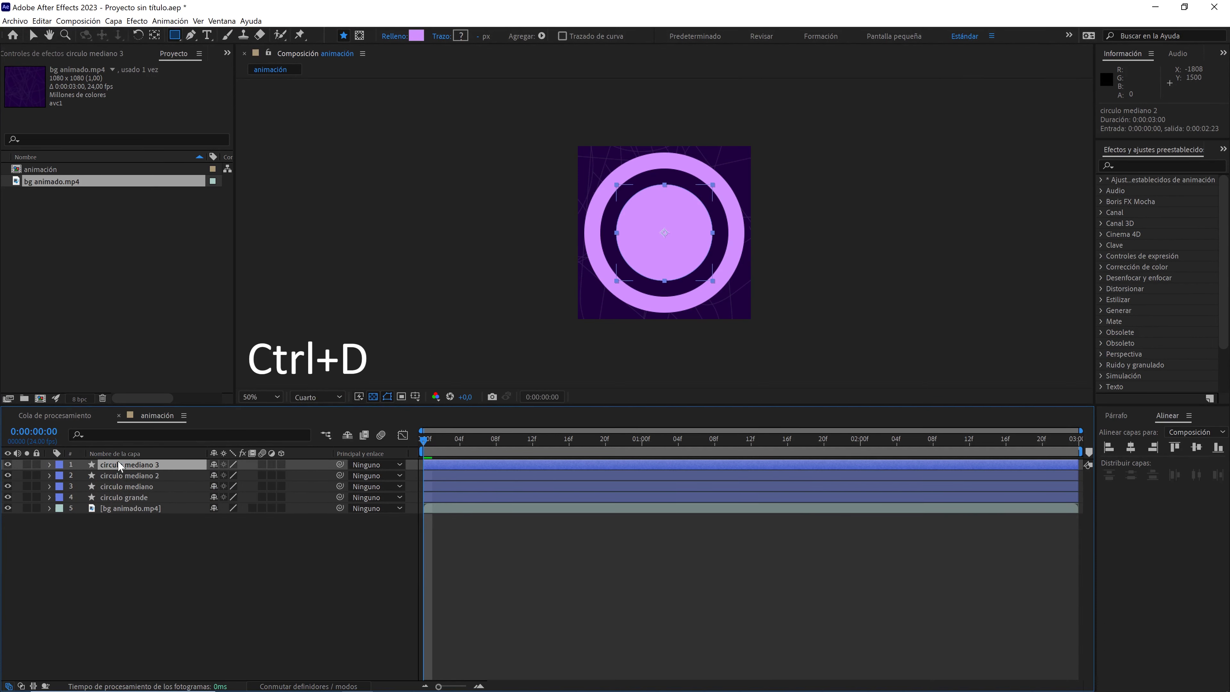
pyautogui.click(50, 464)
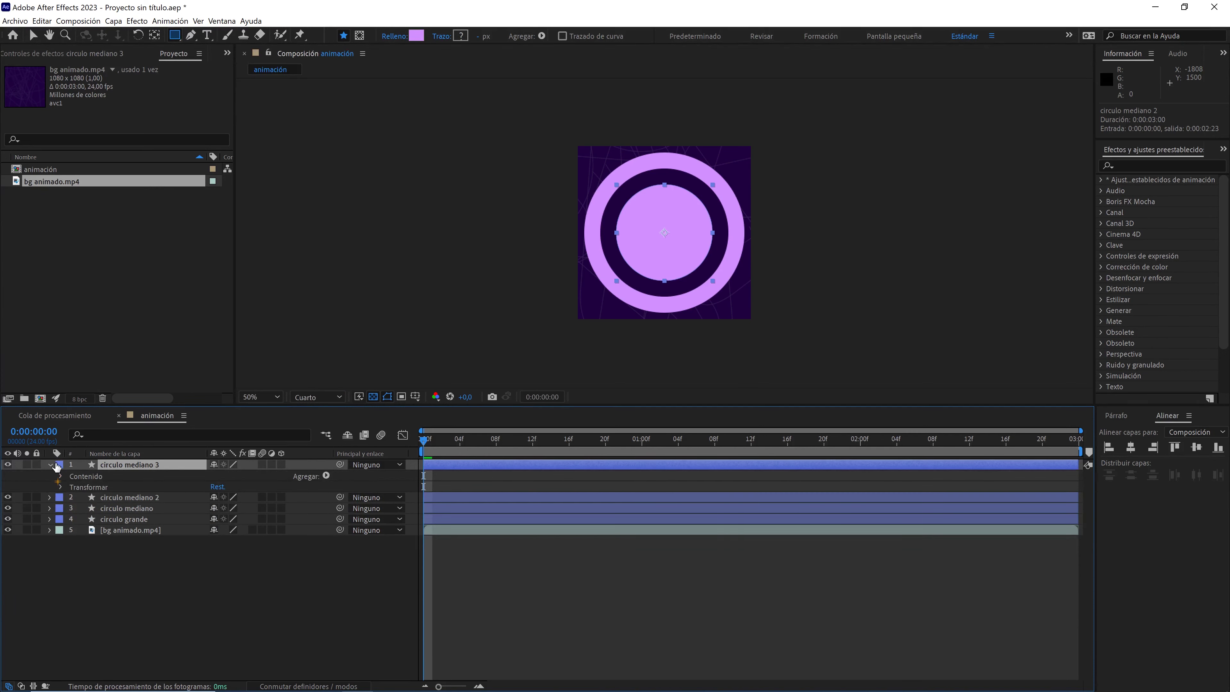
pyautogui.click(60, 476)
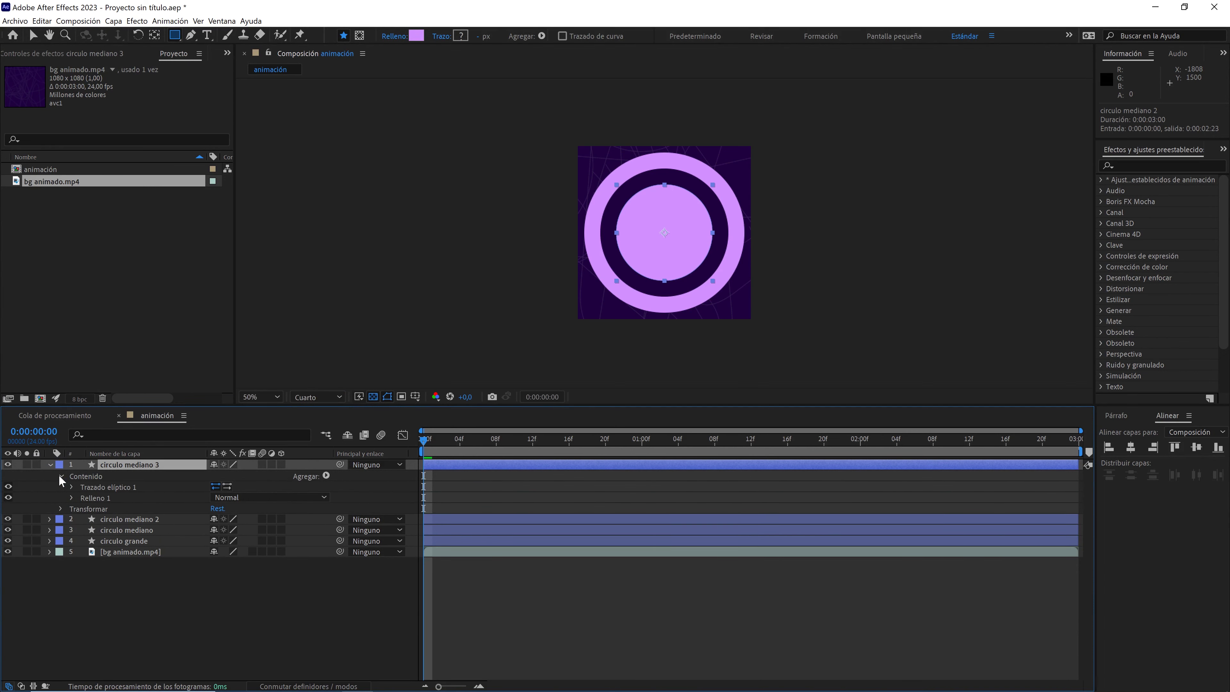
pyautogui.click(72, 497)
pyautogui.click(234, 530)
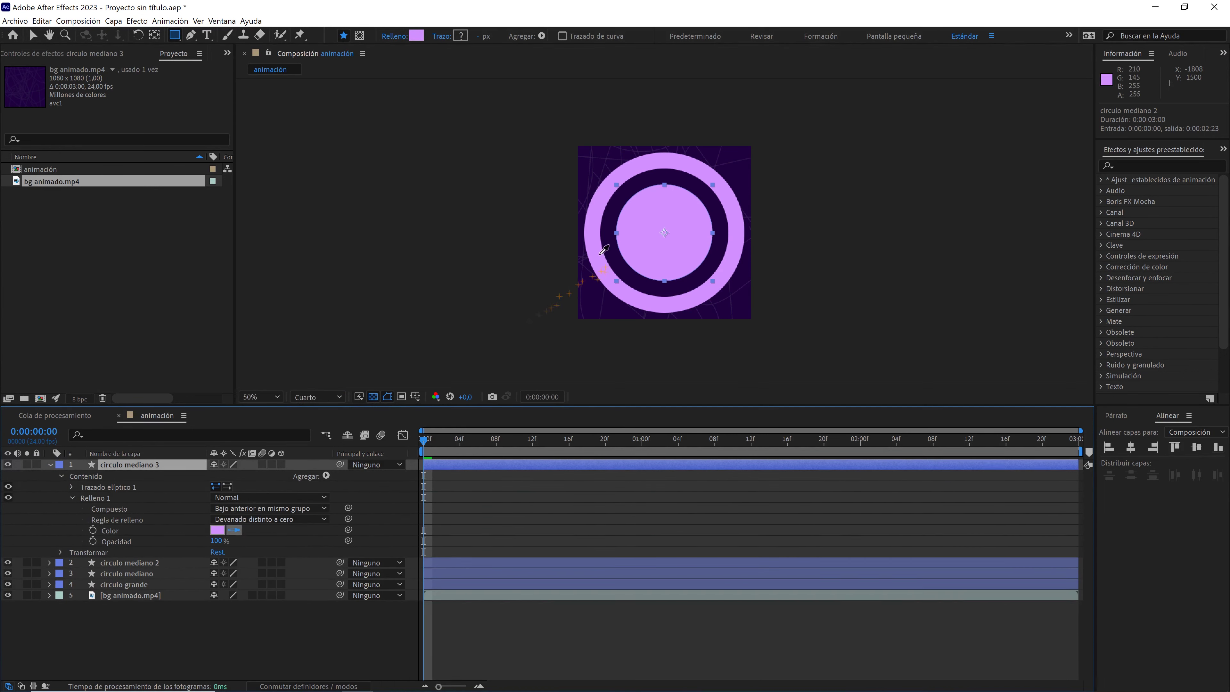
# Fill circulo mediano 3 with the dark purple and resize it to 300×300
pyautogui.click(611, 252)
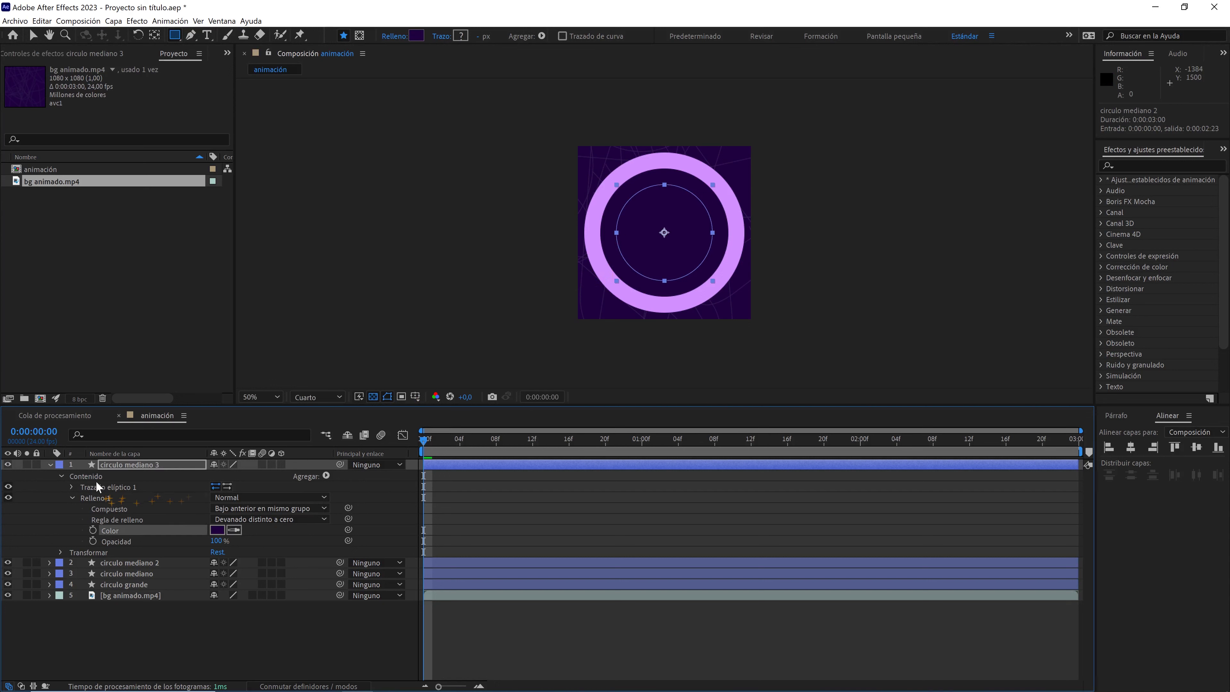
pyautogui.click(71, 487)
pyautogui.click(250, 497)
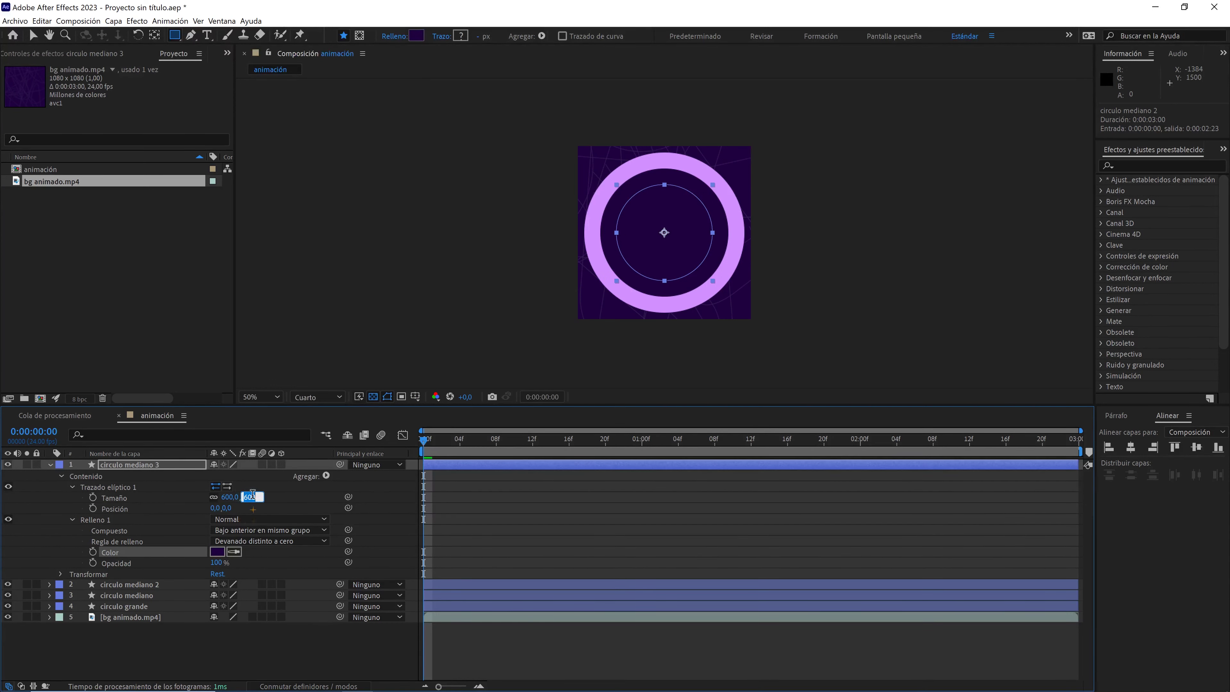
pyautogui.write('300')
pyautogui.click(277, 499)
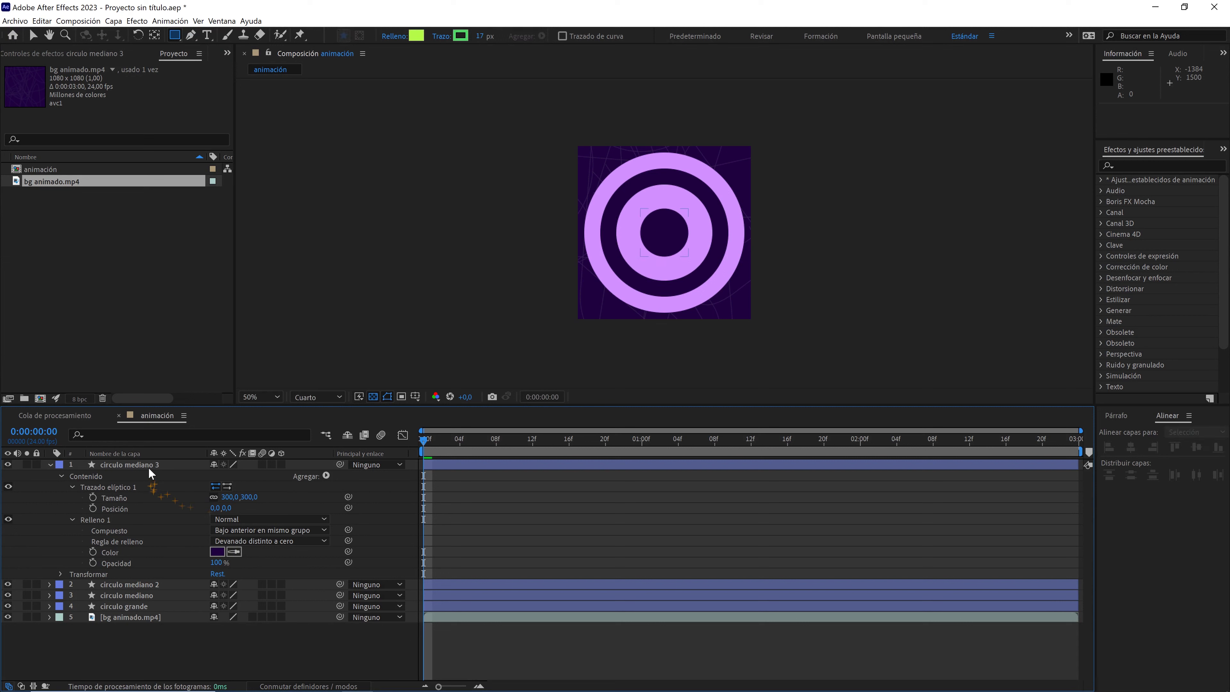
# Rename the centre circle layer 'círculo pequeño'
pyautogui.click(149, 466)
pyautogui.press('Return')
pyautogui.write('c')
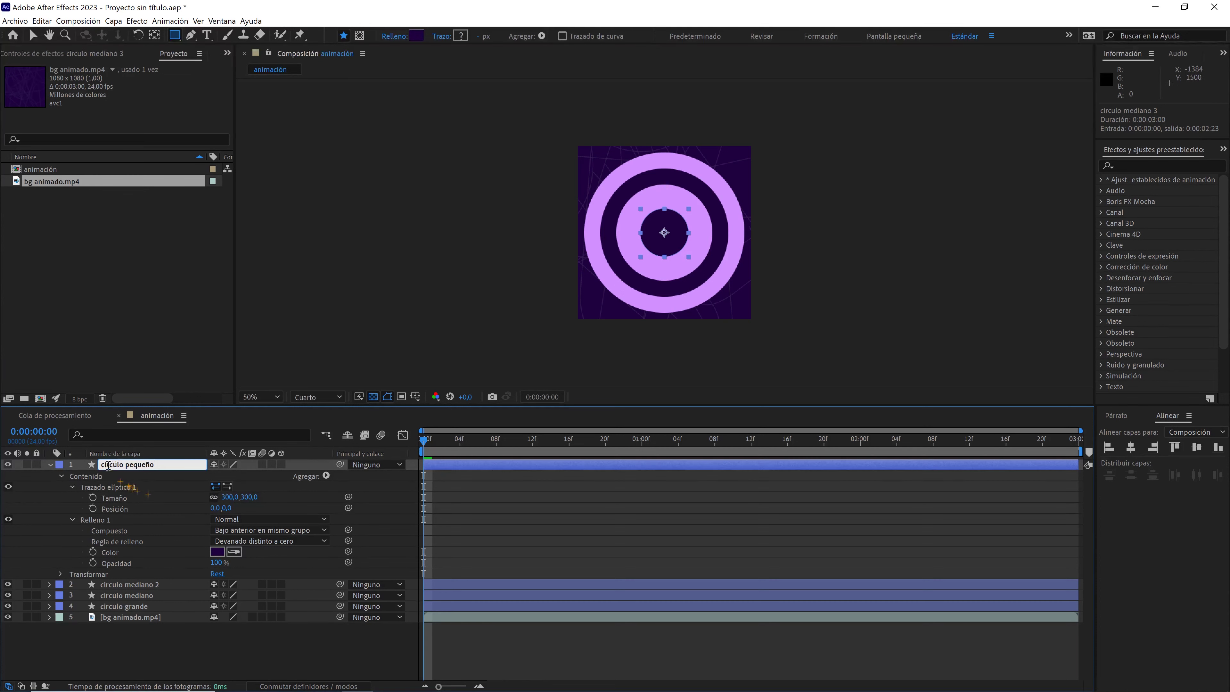
pyautogui.click(50, 464)
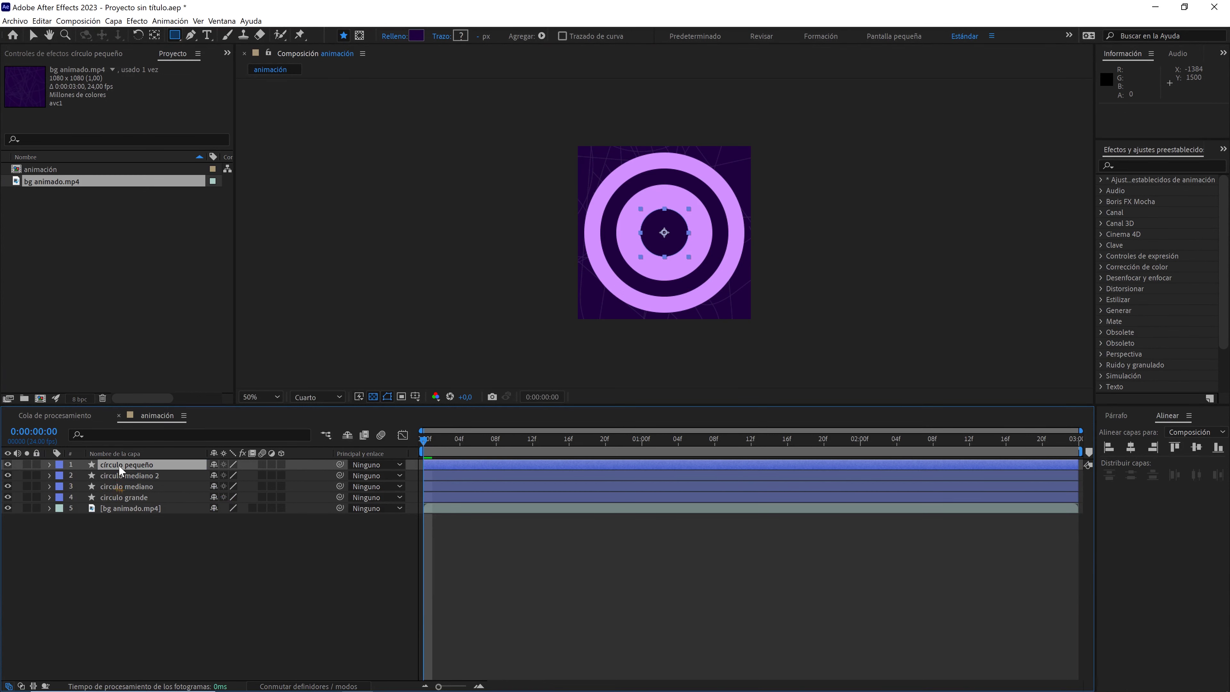
# Select all four circle layers and align them by their top edges
pyautogui.click(119, 464)
pyautogui.click(123, 494)
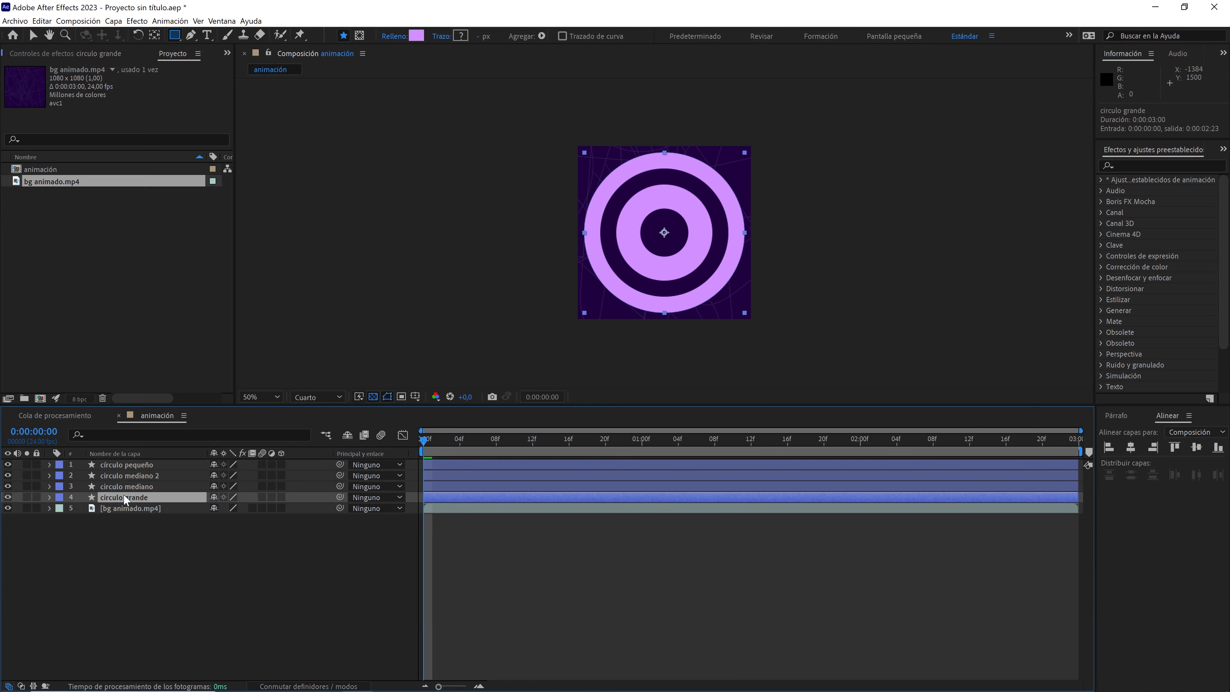
pyautogui.keyDown('shift'); pyautogui.click(134, 466); pyautogui.keyUp('shift')
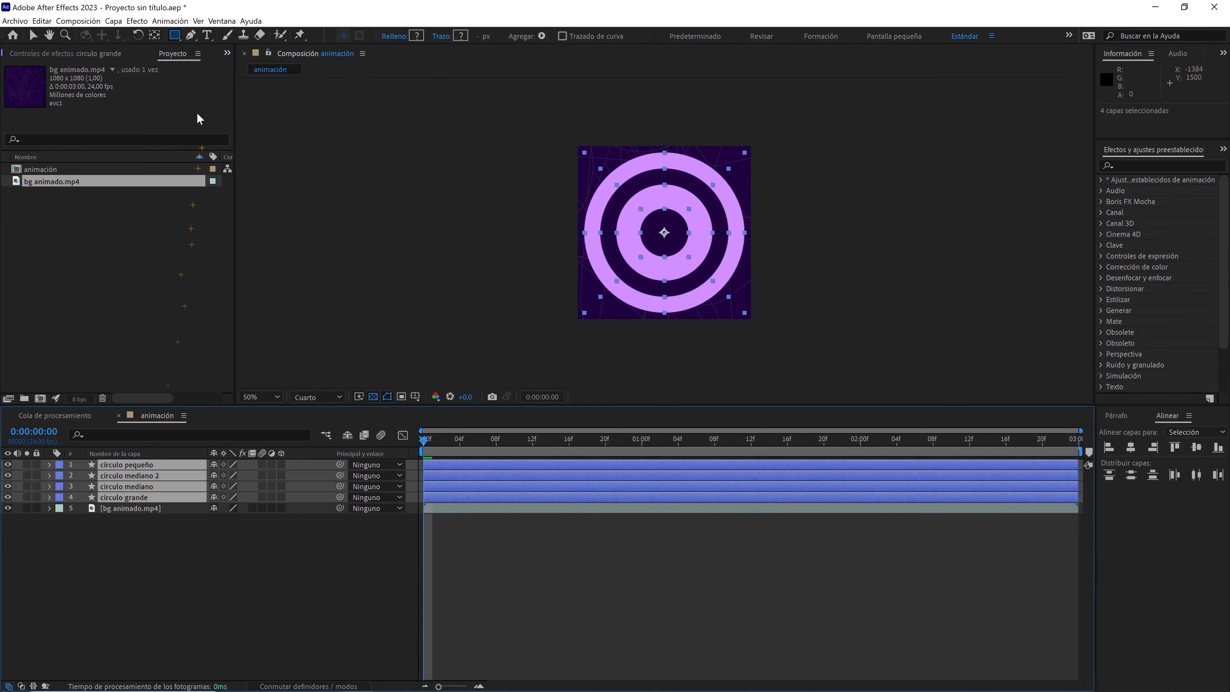
pyautogui.click(221, 21)
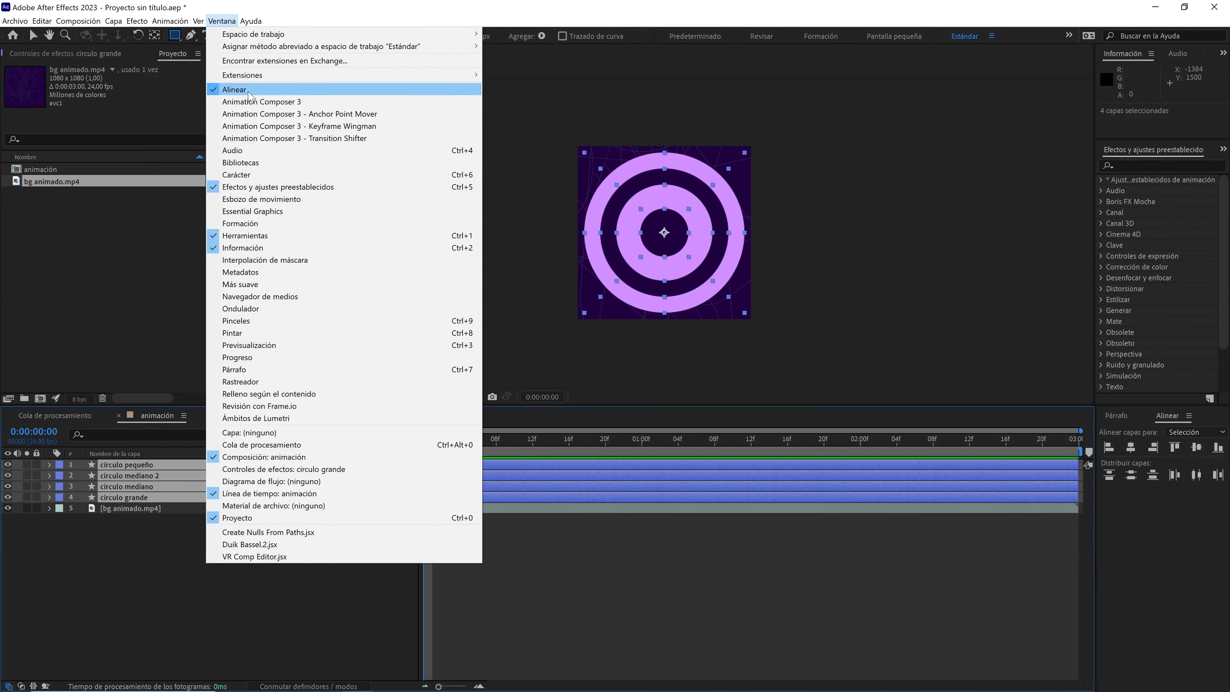
pyautogui.click(228, 22)
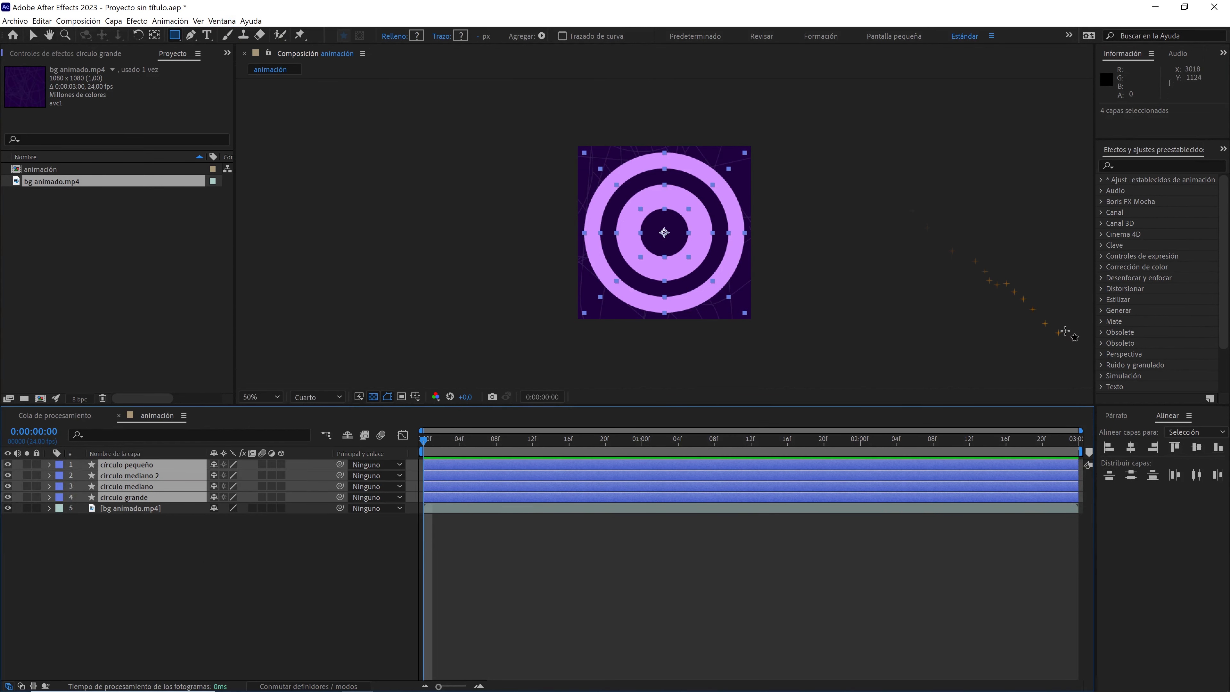
pyautogui.click(1174, 446)
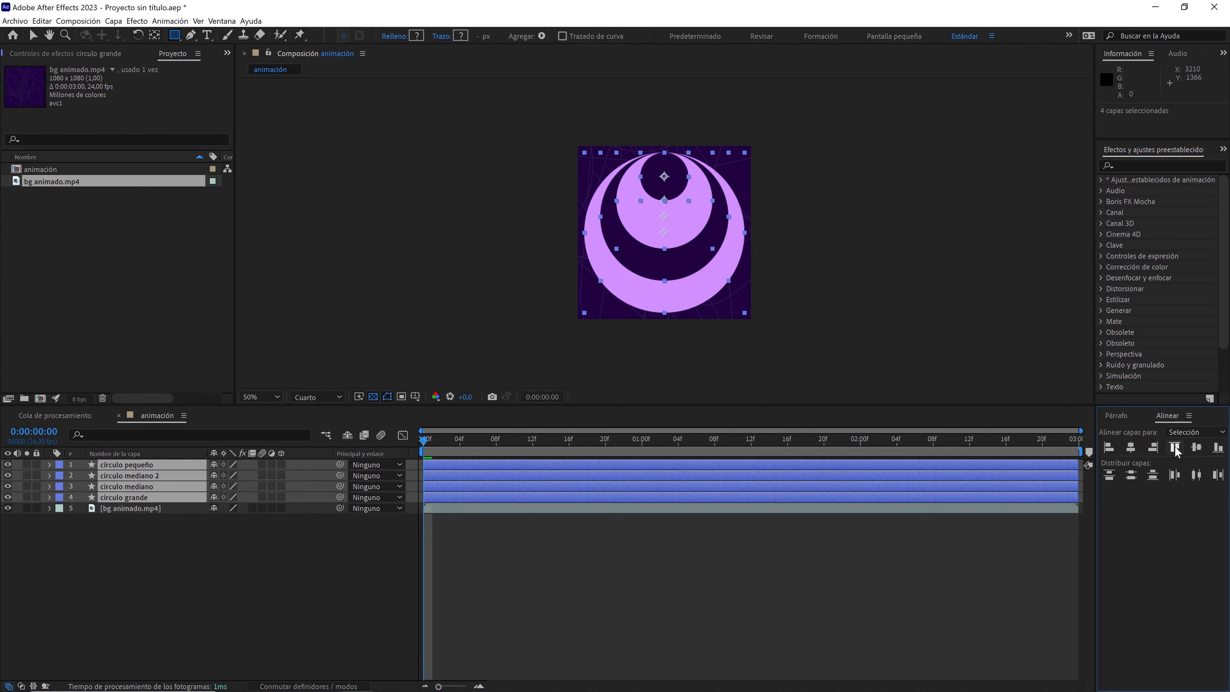
pyautogui.click(159, 554)
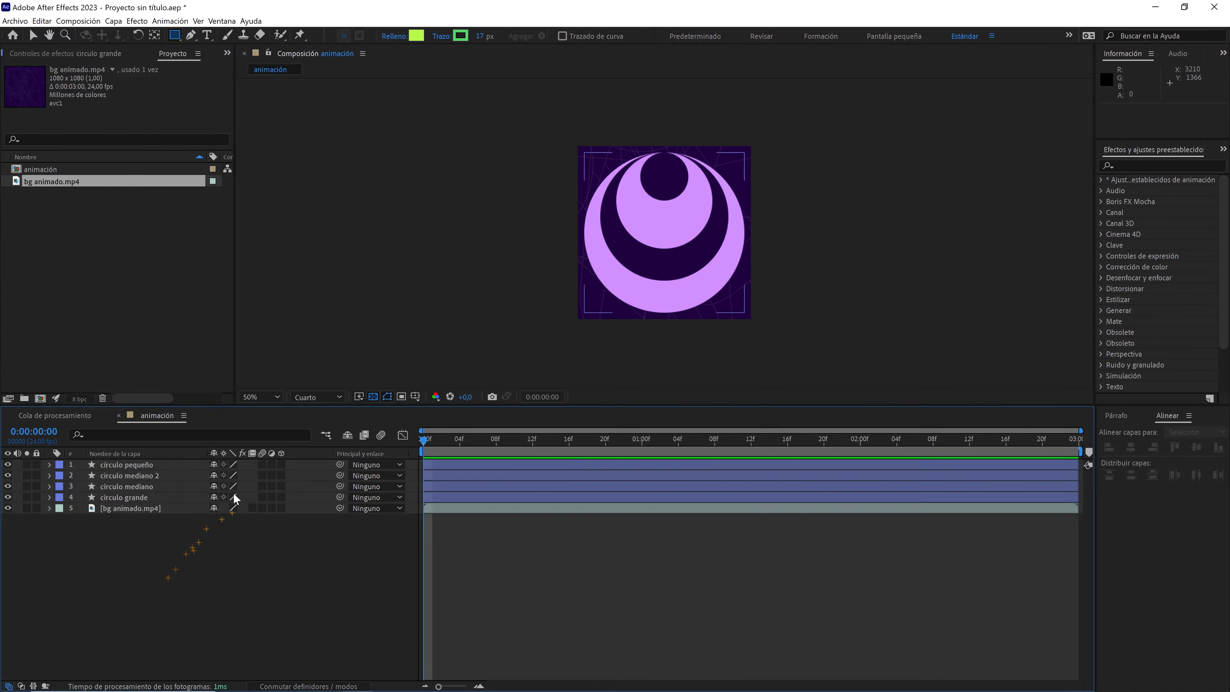
# Switch the preview to full resolution, enlarge the viewer, and zoom in on círculo grande
pyautogui.click(305, 398)
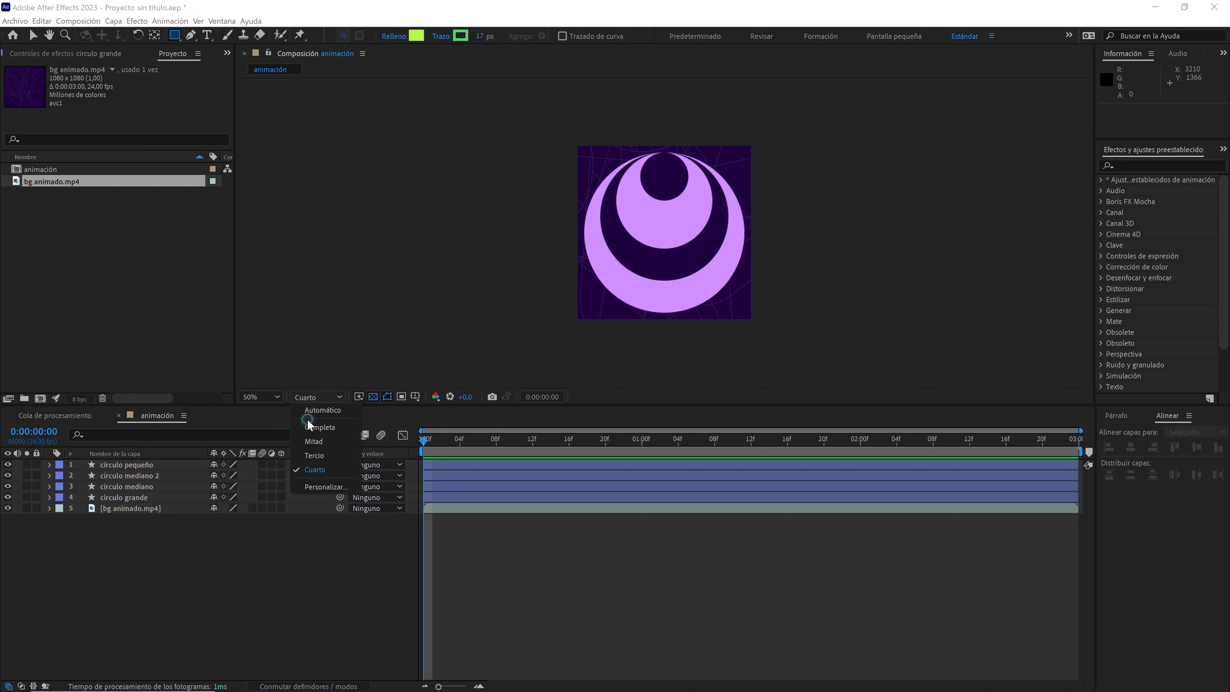
pyautogui.click(308, 427)
pyautogui.click(272, 396)
pyautogui.click(275, 409)
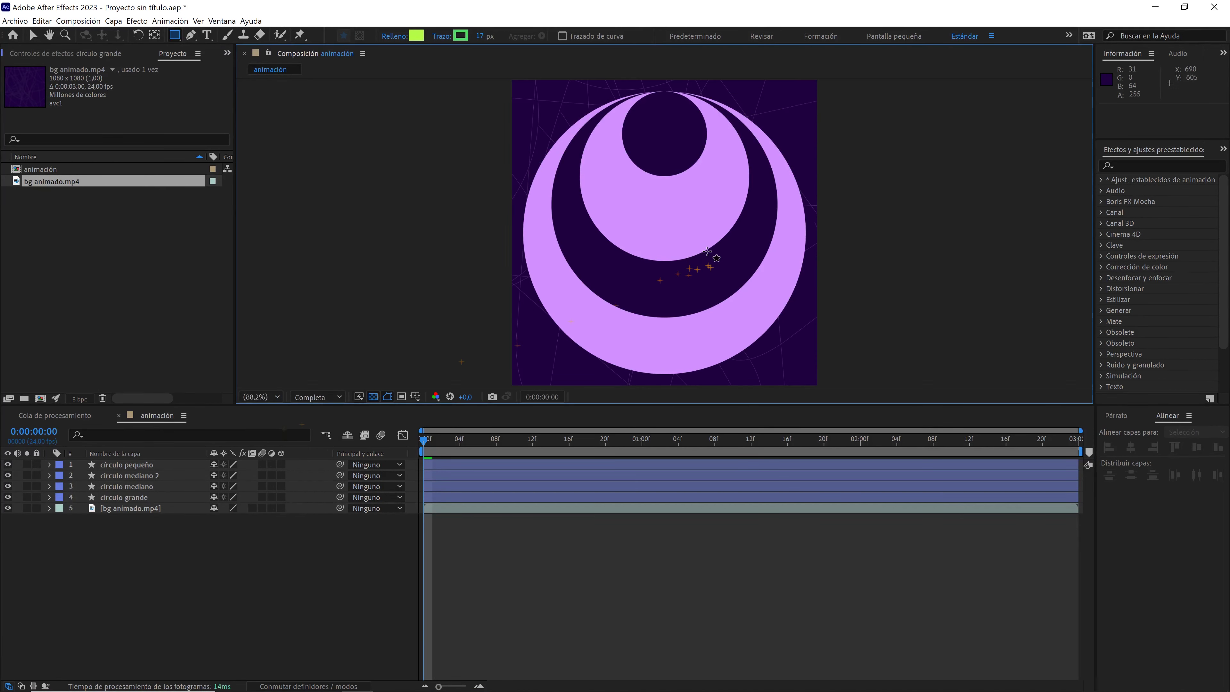
pyautogui.moveTo(668, 405); pyautogui.dragTo(666, 477)
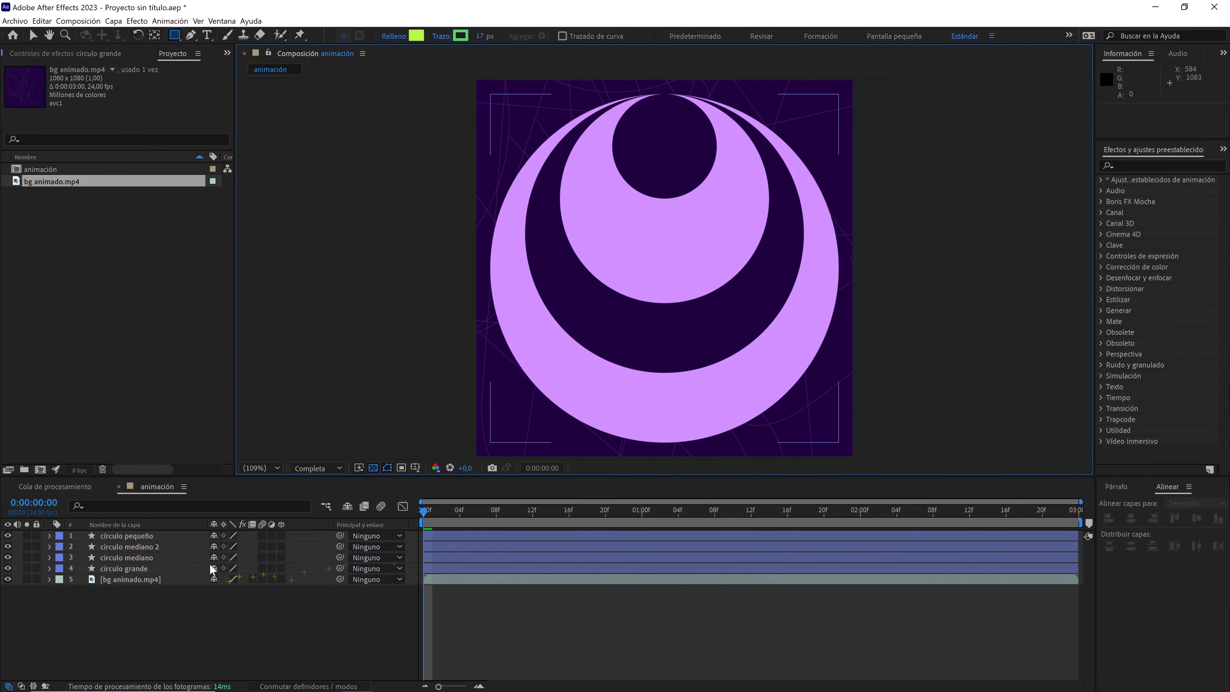
pyautogui.click(164, 568)
pyautogui.press('.')
pyautogui.press('.')
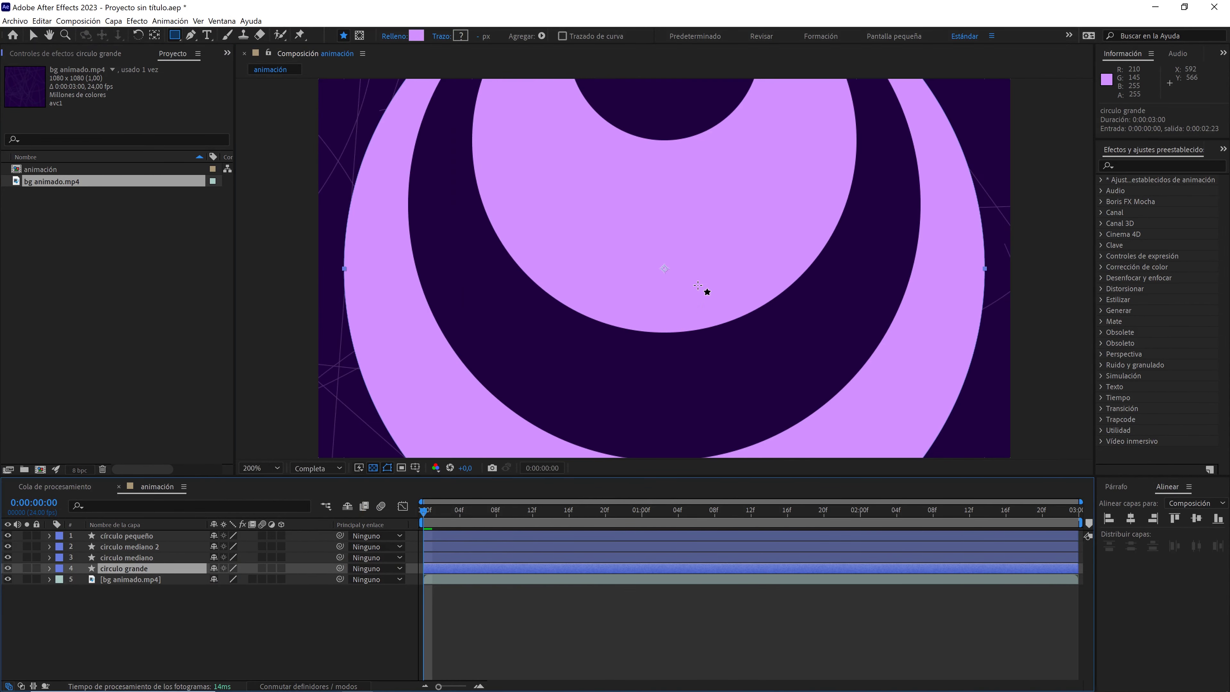
# Show rulers and drag horizontal guides to the centres of círculo grande and círculo mediano
pyautogui.hotkey('ctrl', 'r')
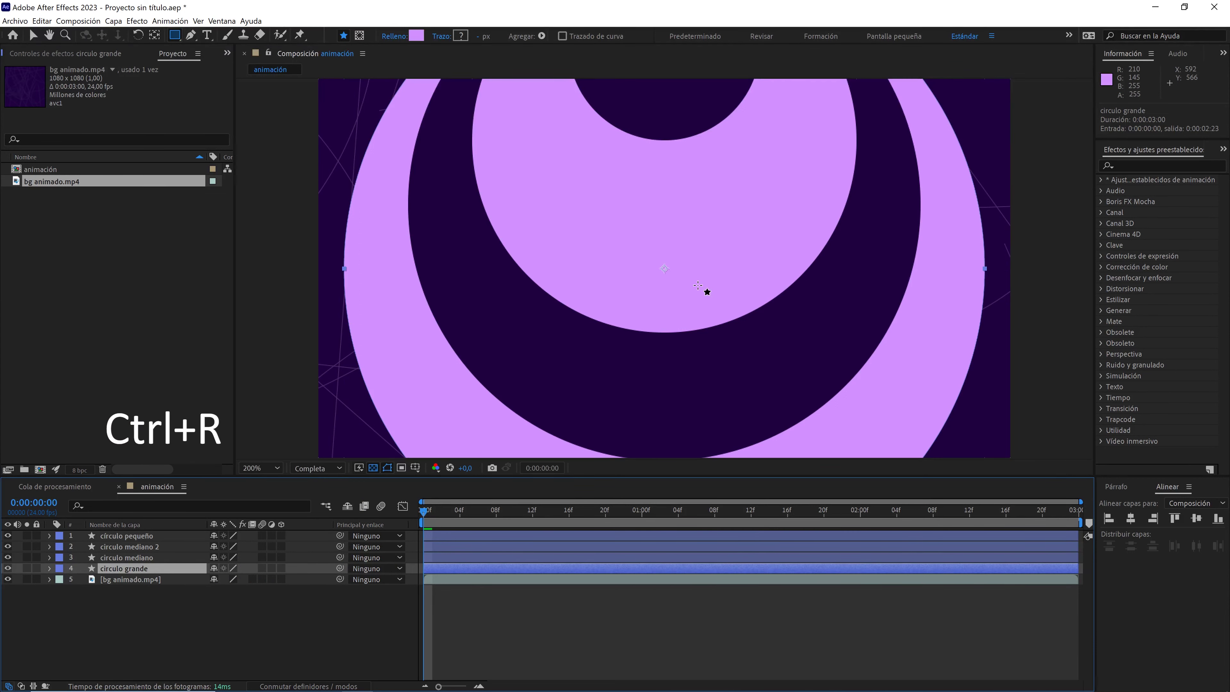
pyautogui.moveTo(698, 83); pyautogui.dragTo(699, 277)
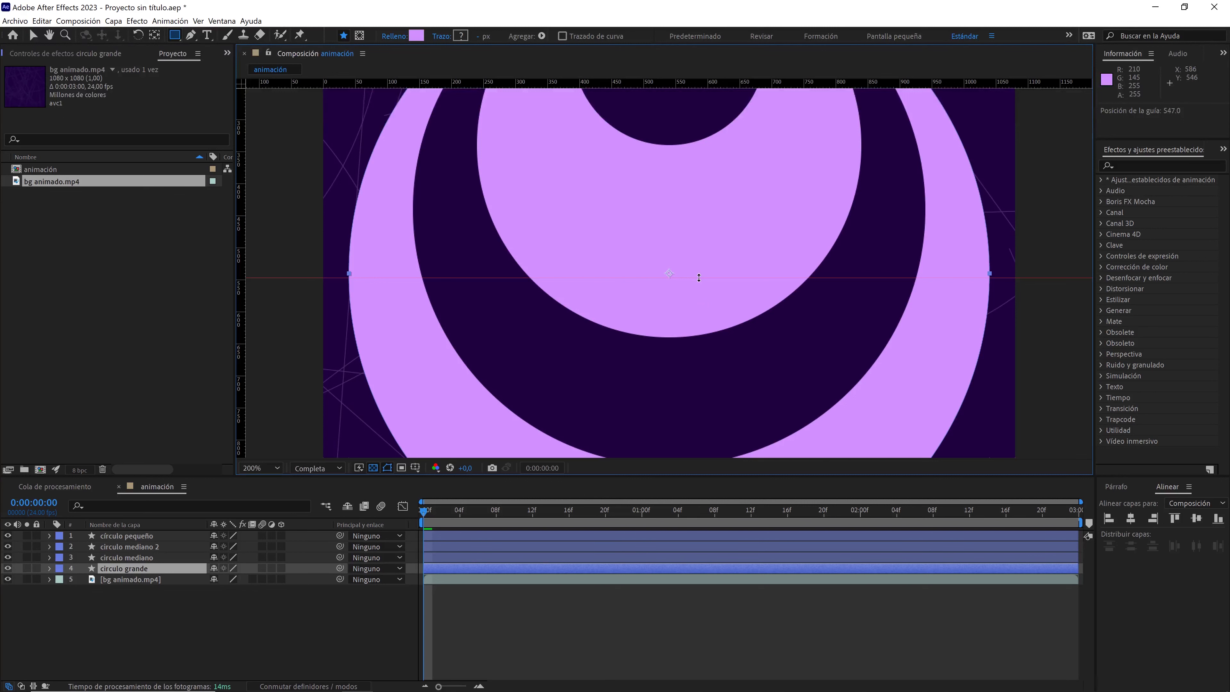
pyautogui.scroll(2, 700, 275)
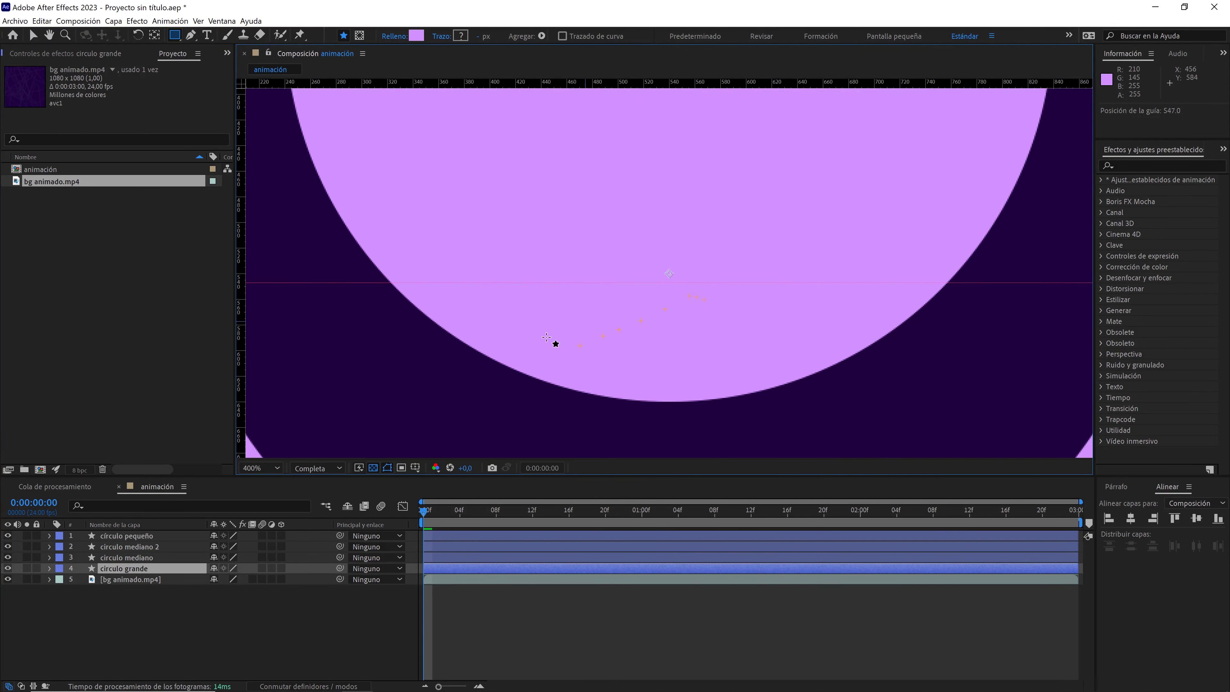
pyautogui.click(143, 557)
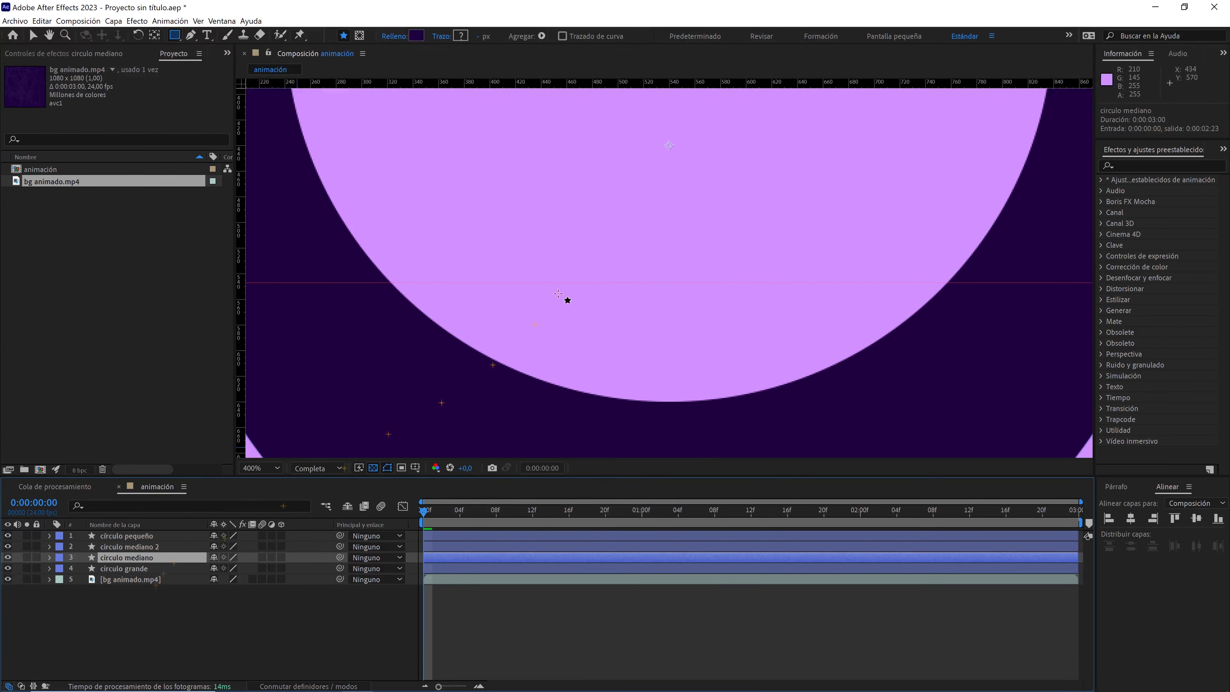
pyautogui.moveTo(693, 148); pyautogui.dragTo(680, 203)
pyautogui.moveTo(698, 83); pyautogui.dragTo(682, 203)
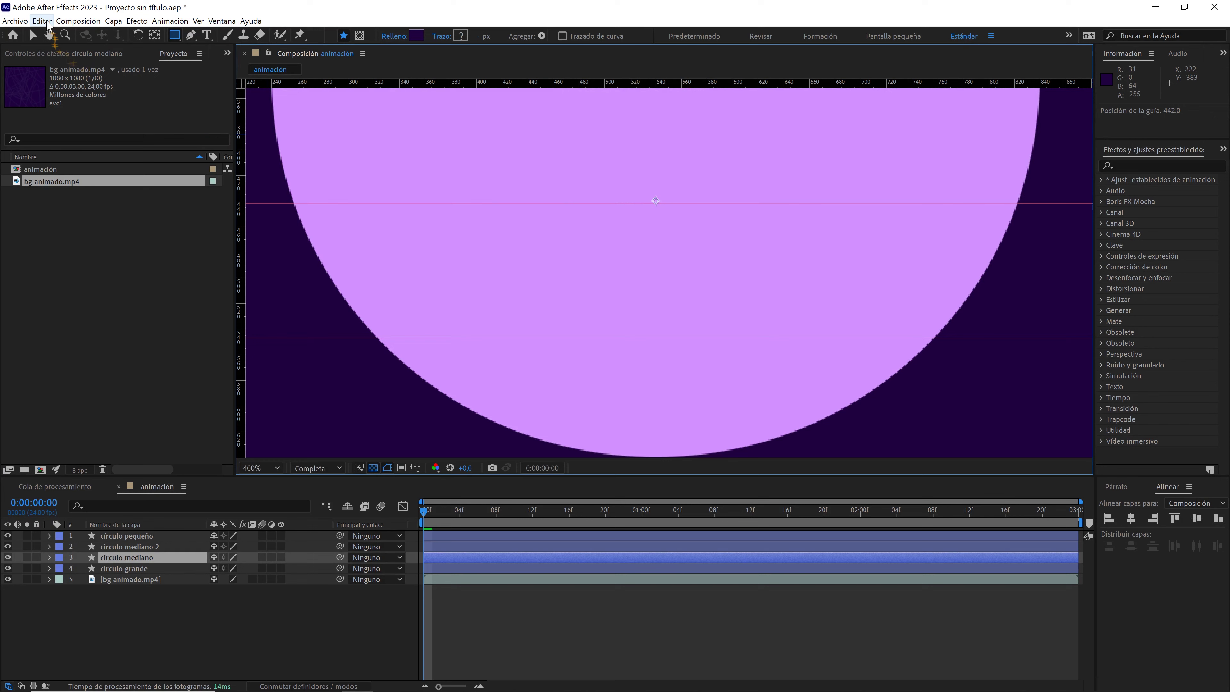
# Set the guide colour to white in Preferences > Grids & Guides and apply
pyautogui.click(41, 21)
pyautogui.moveTo(262, 330)
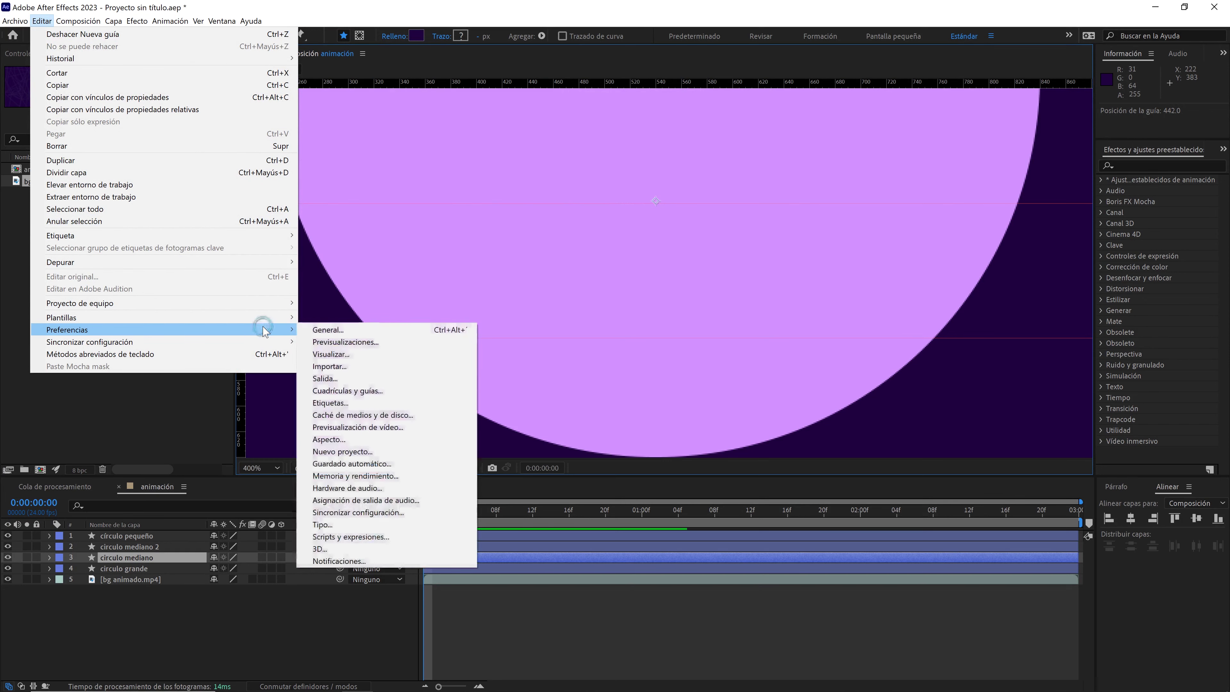
pyautogui.click(355, 389)
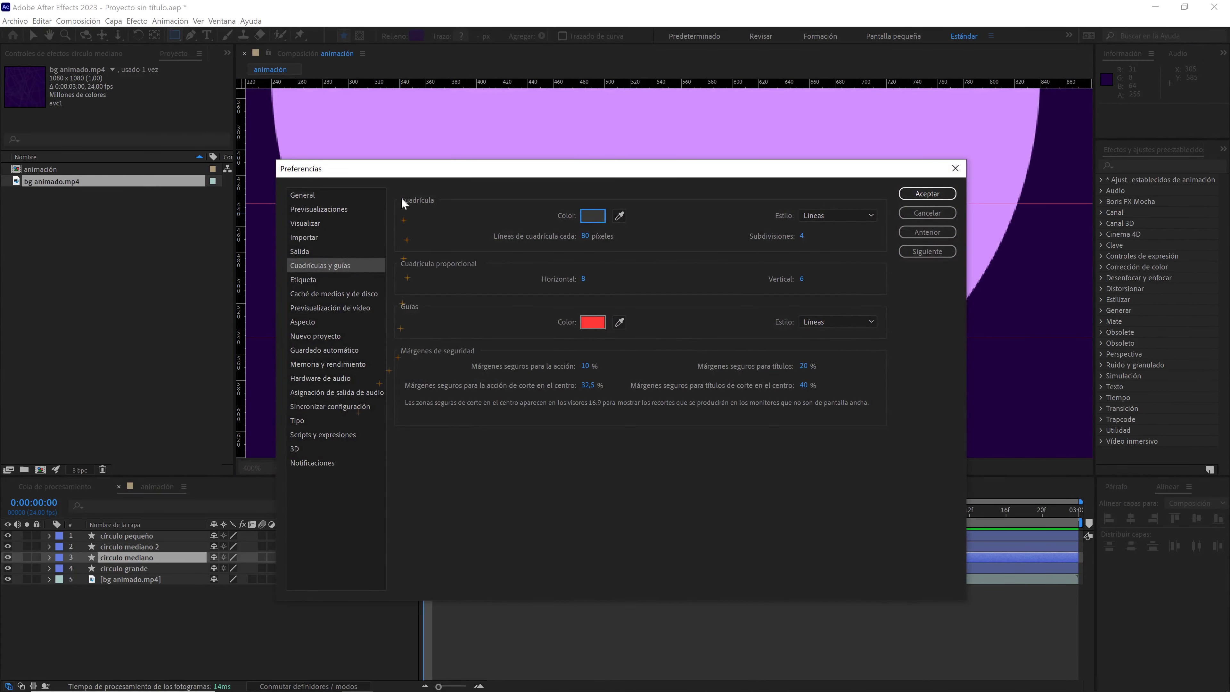
pyautogui.moveTo(415, 169); pyautogui.dragTo(620, 141)
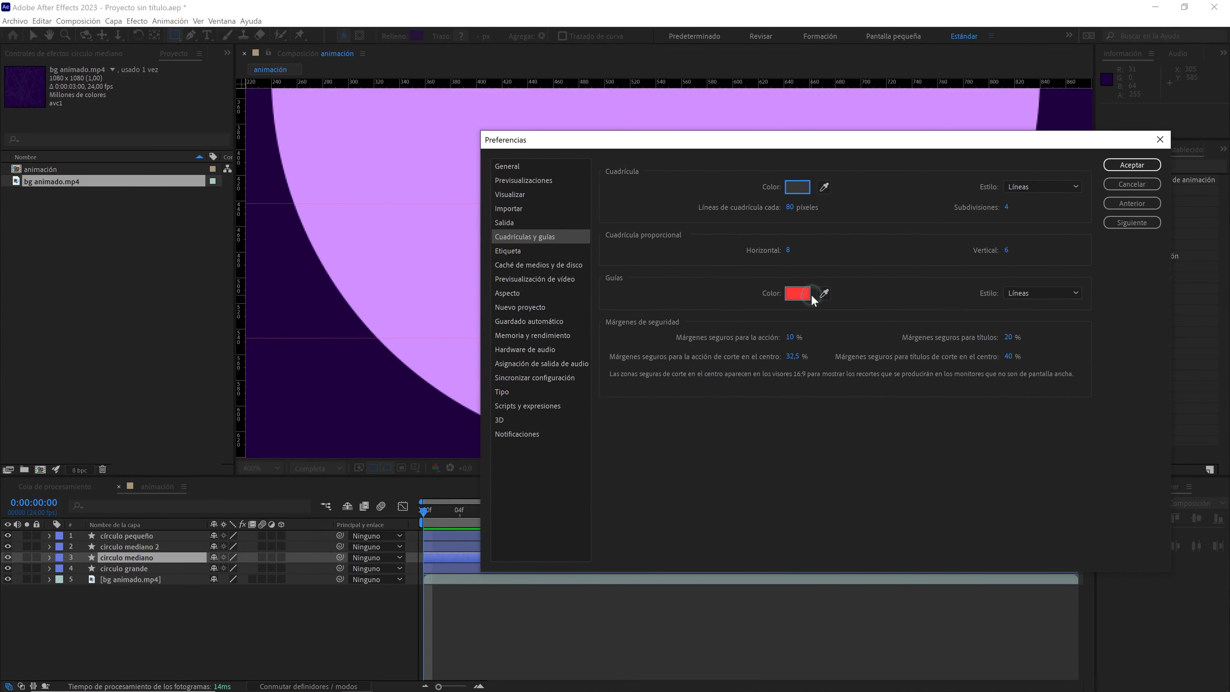
pyautogui.click(807, 294)
pyautogui.moveTo(162, 365); pyautogui.dragTo(68, 291)
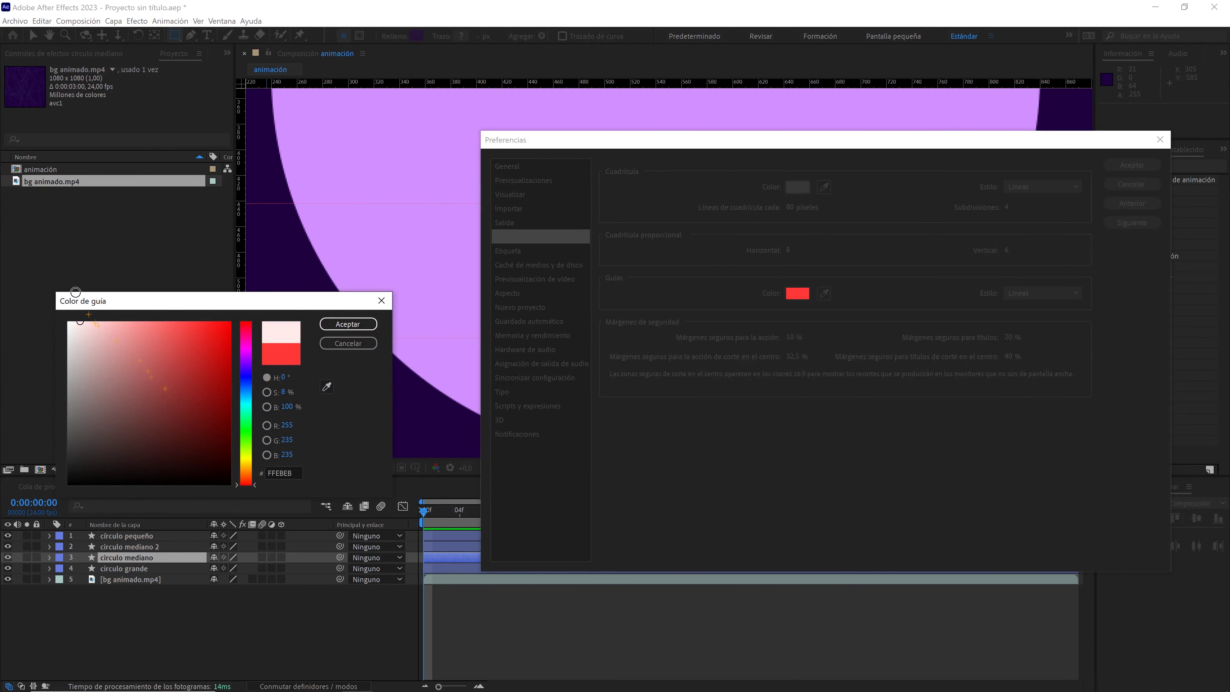
pyautogui.click(344, 325)
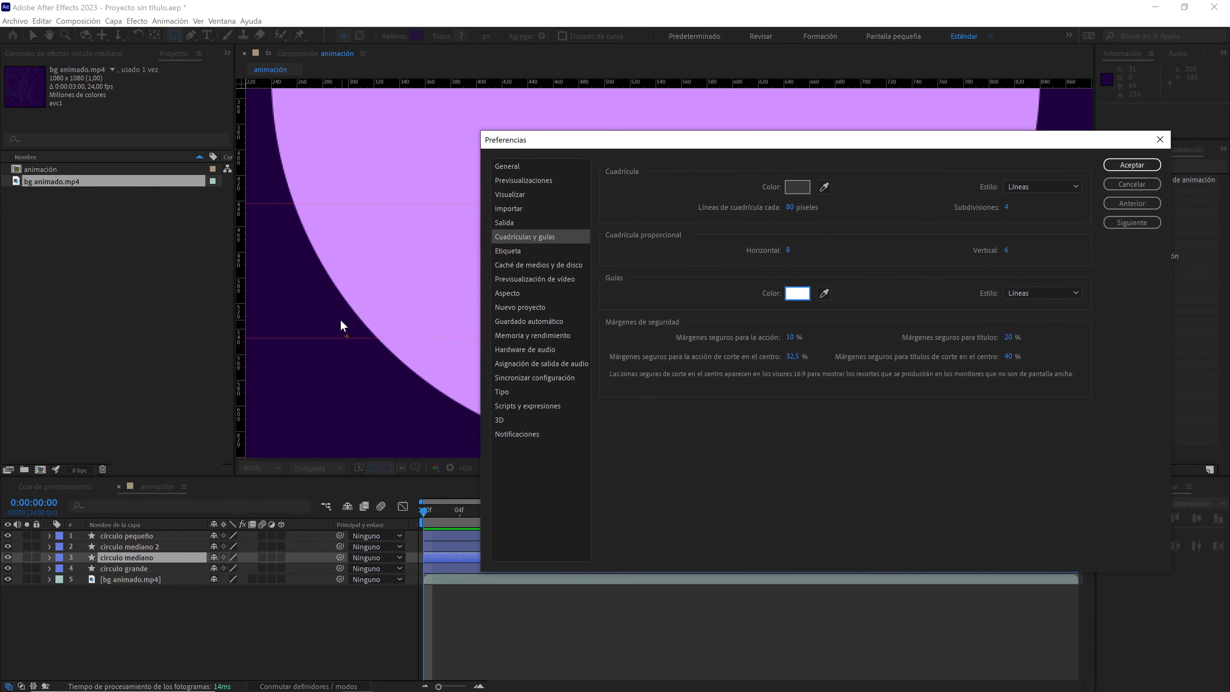
pyautogui.click(1124, 160)
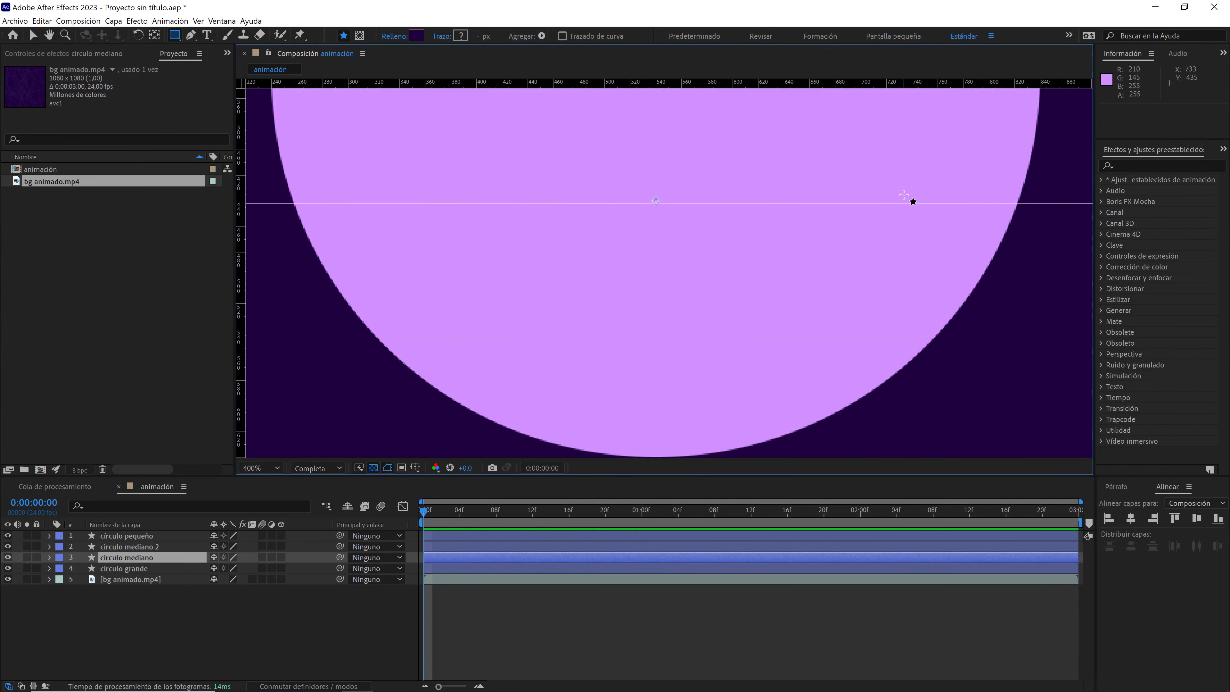
# Select círculo mediano 2 and, at 400% zoom, drag a horizontal guide to its centre
pyautogui.press(',')
pyautogui.scroll(1, 722, 228)
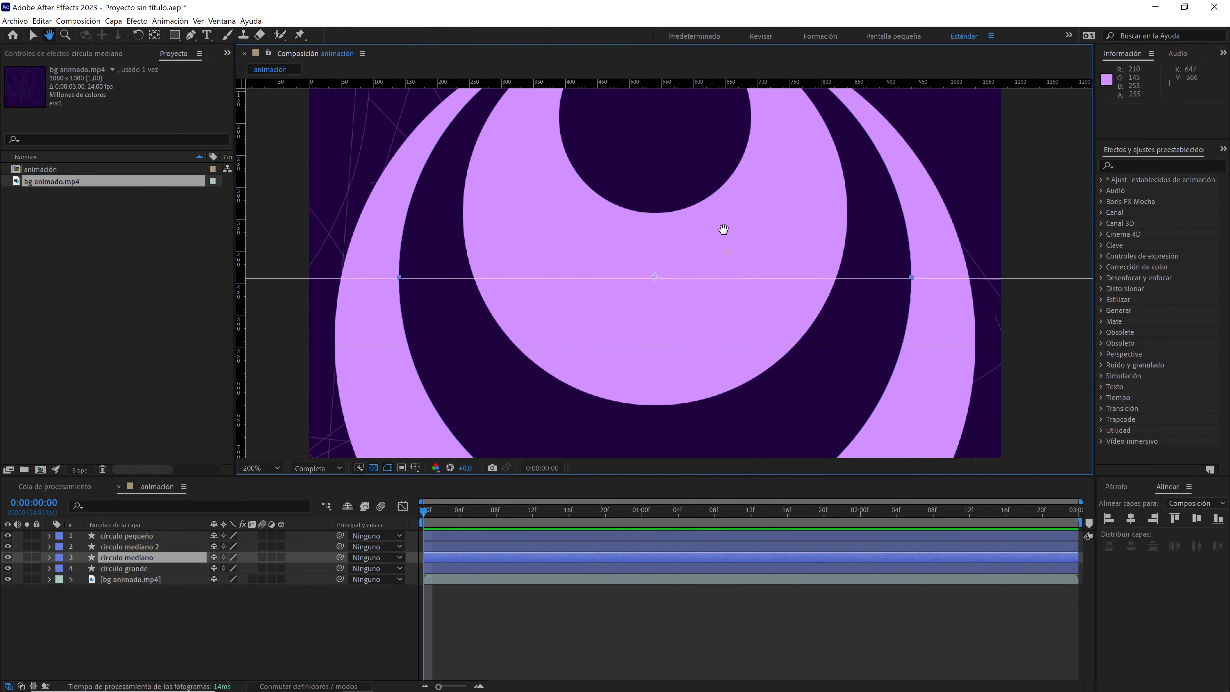
pyautogui.click(165, 546)
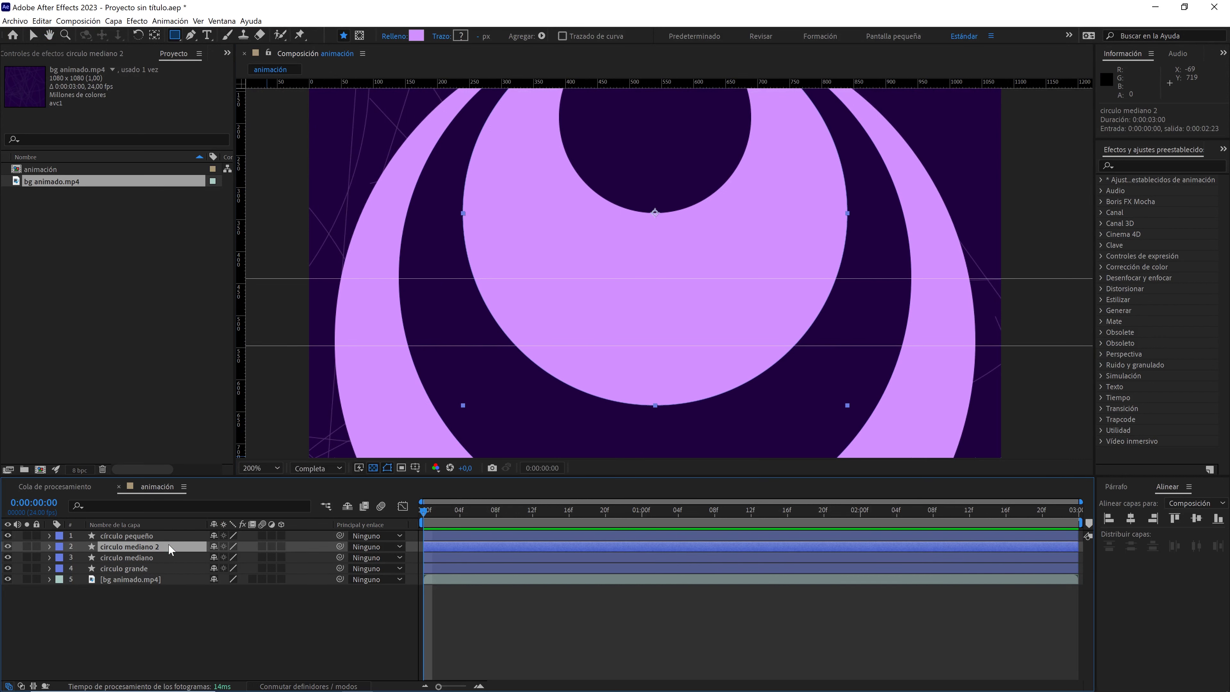
pyautogui.press('.')
pyautogui.scroll(2, 732, 219)
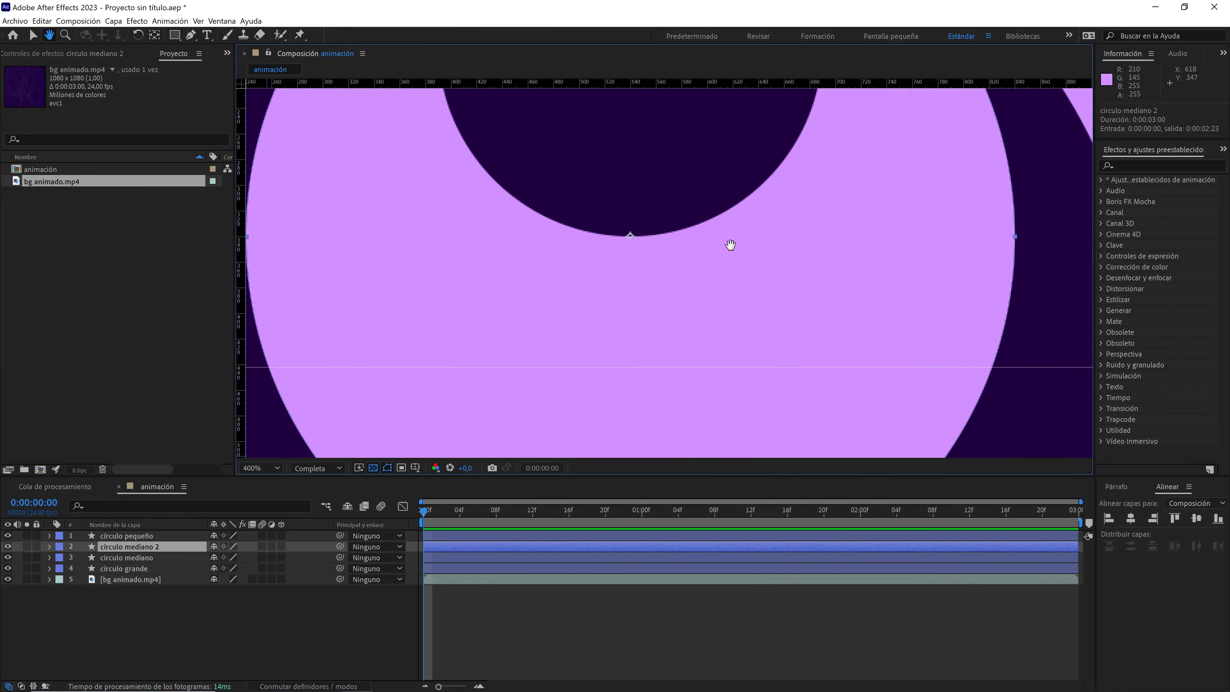
pyautogui.moveTo(715, 83); pyautogui.dragTo(657, 238)
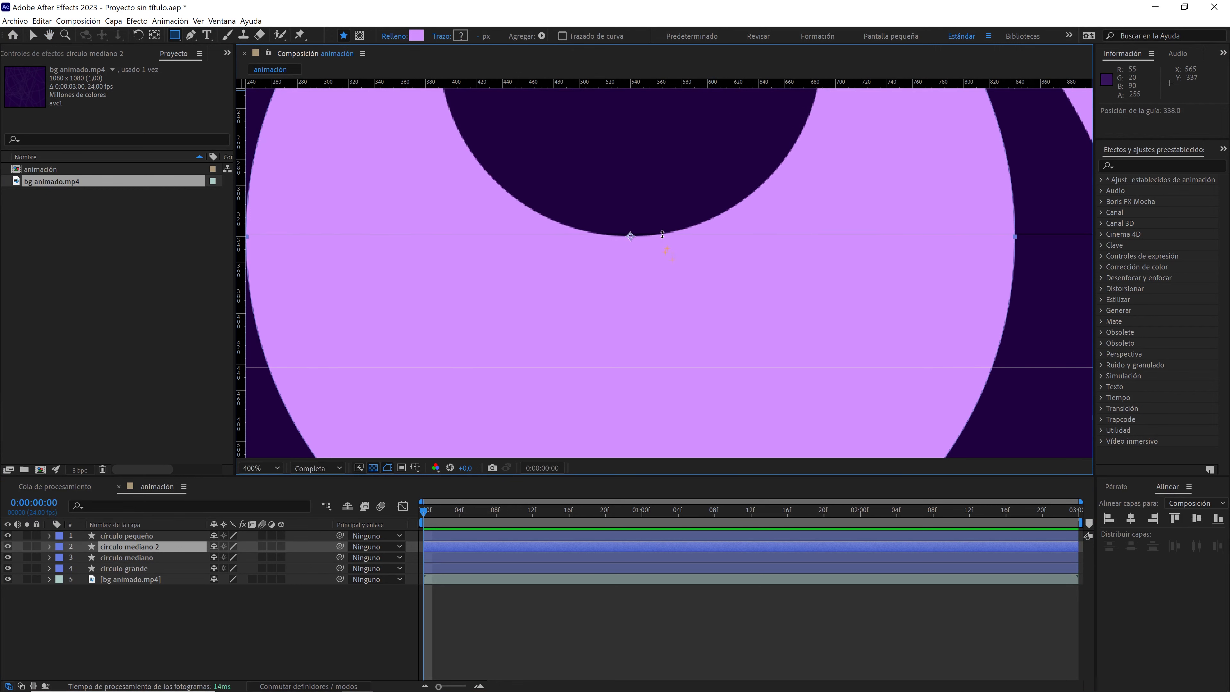
# Zoom back out to the whole composition and select the círculo mediano layer
pyautogui.press(',')
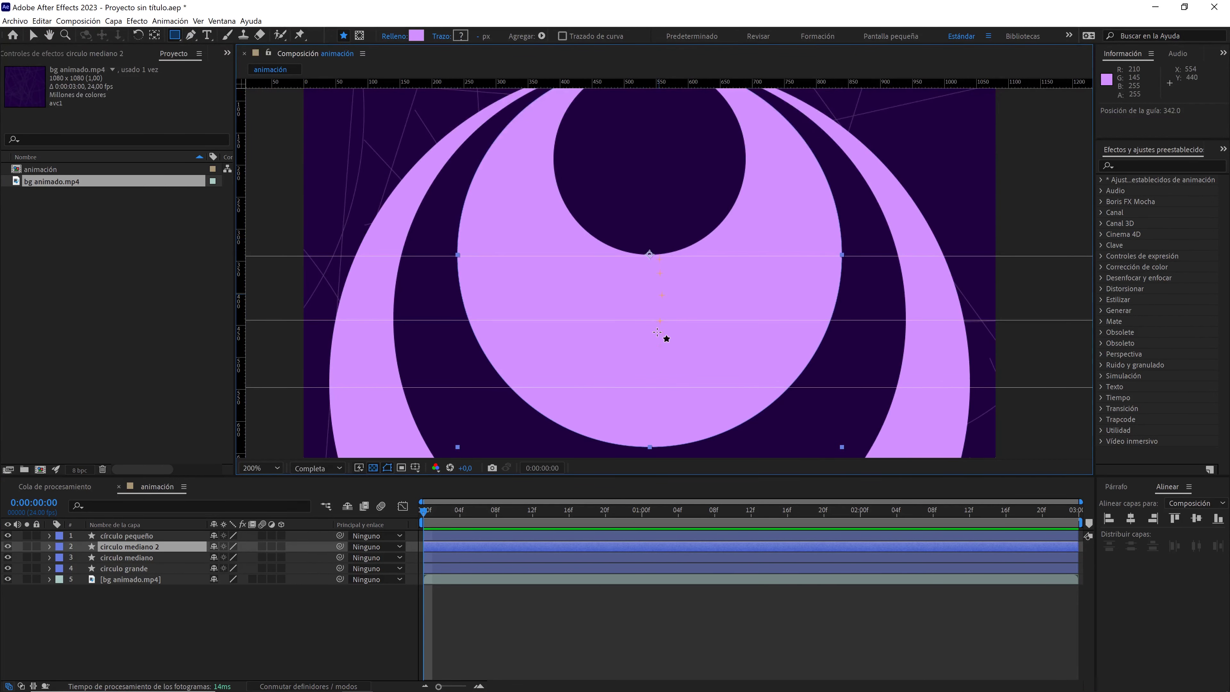
pyautogui.press(',')
pyautogui.scroll(-3, 653, 298)
pyautogui.press('q')
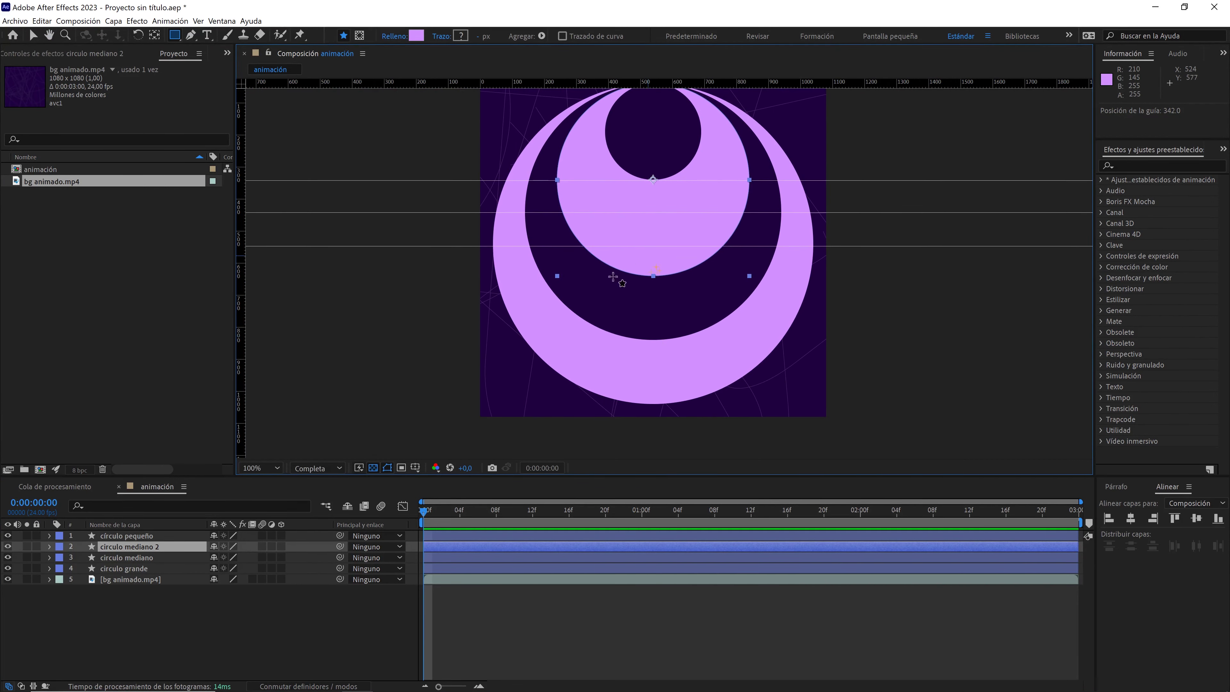
pyautogui.click(163, 557)
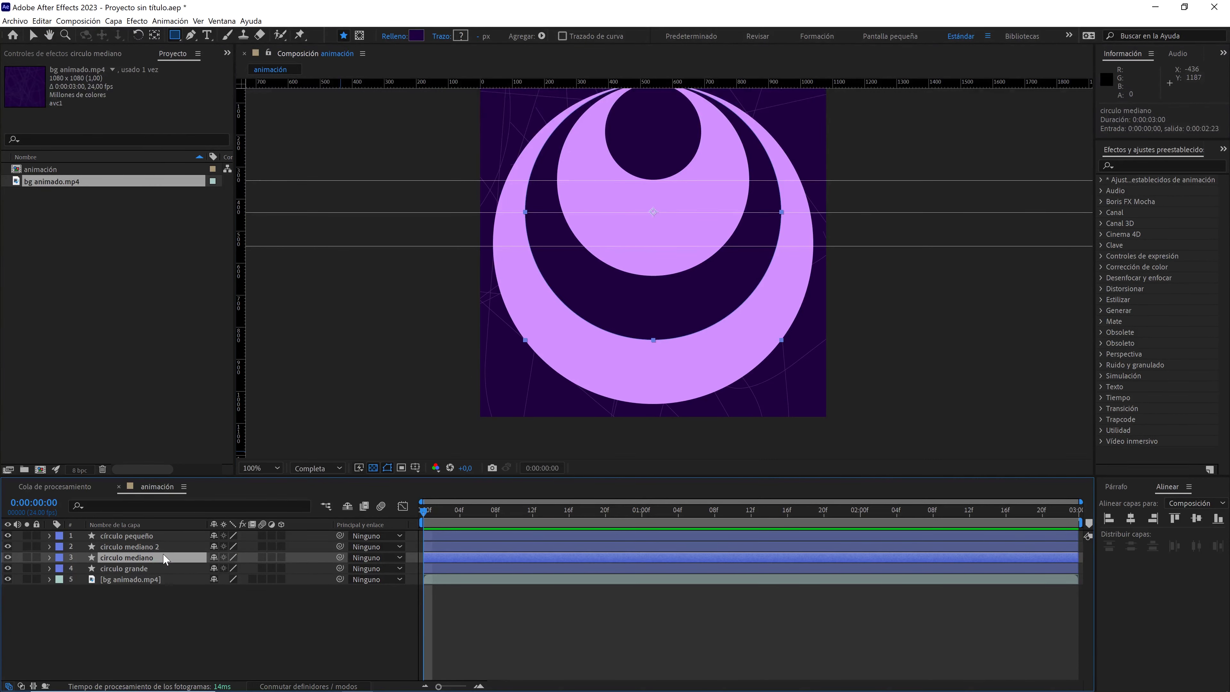
# Move circulo mediano's anchor point down onto the horizontal guide at the circle's centre
pyautogui.click(153, 36)
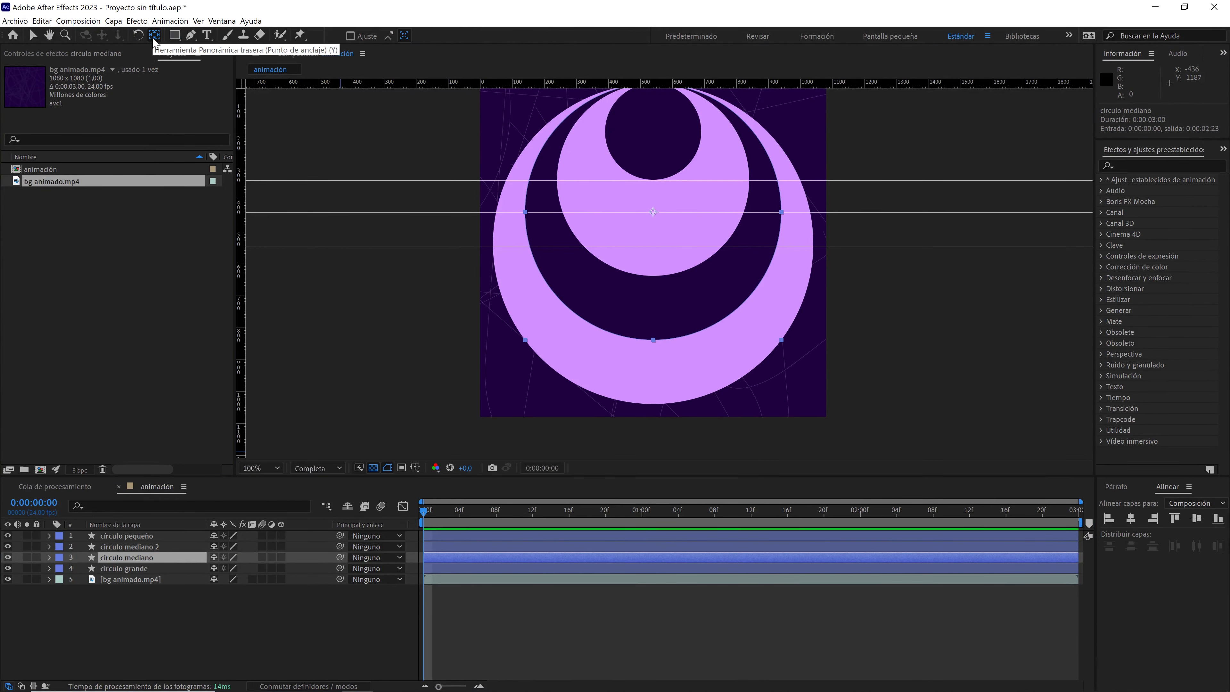
pyautogui.press('.')
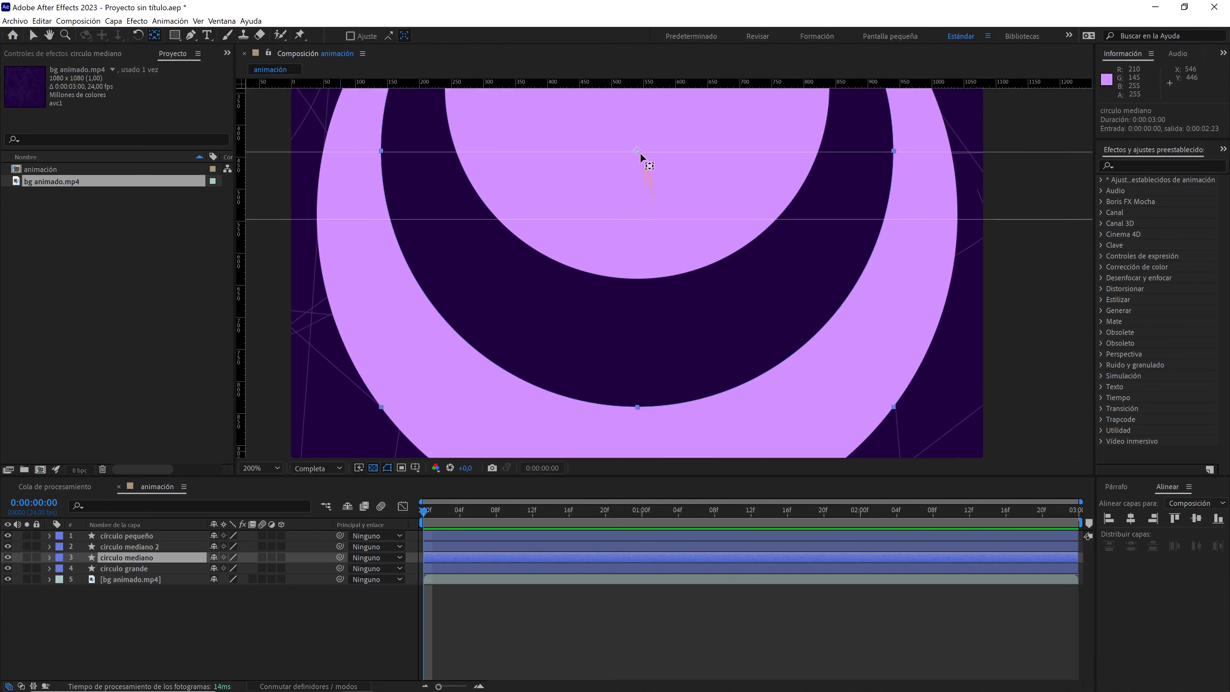
pyautogui.moveTo(640, 153); pyautogui.dragTo(640, 161)
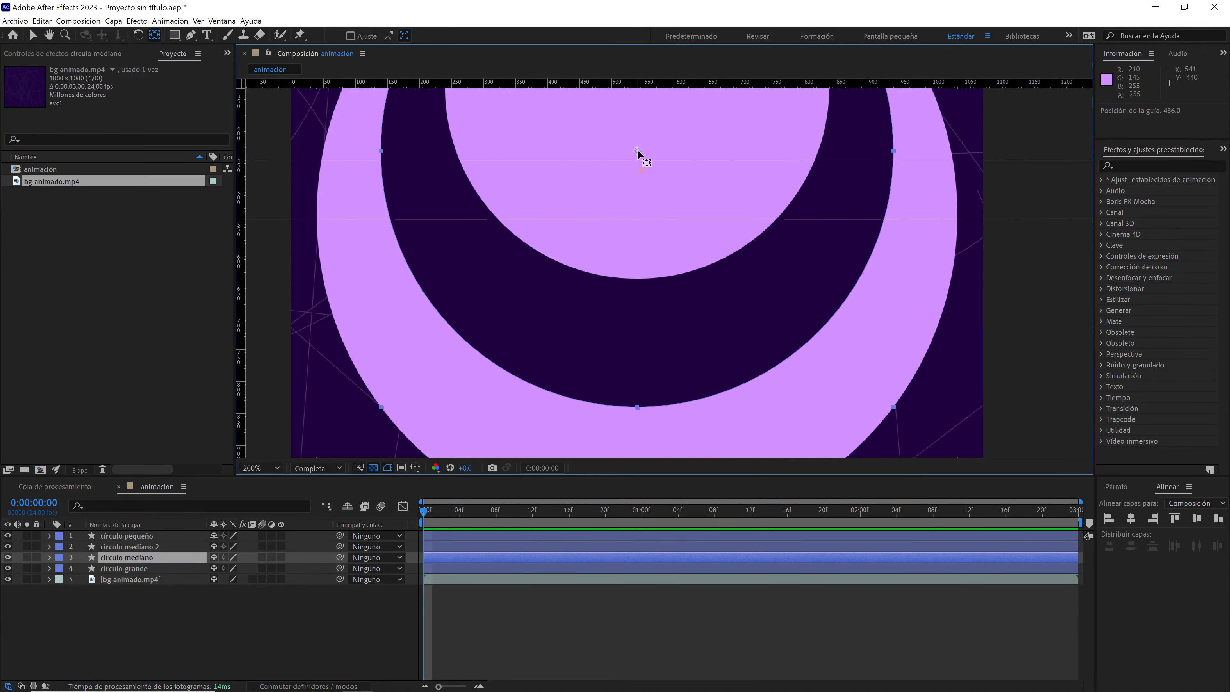
pyautogui.hotkey('ctrl', 'z')
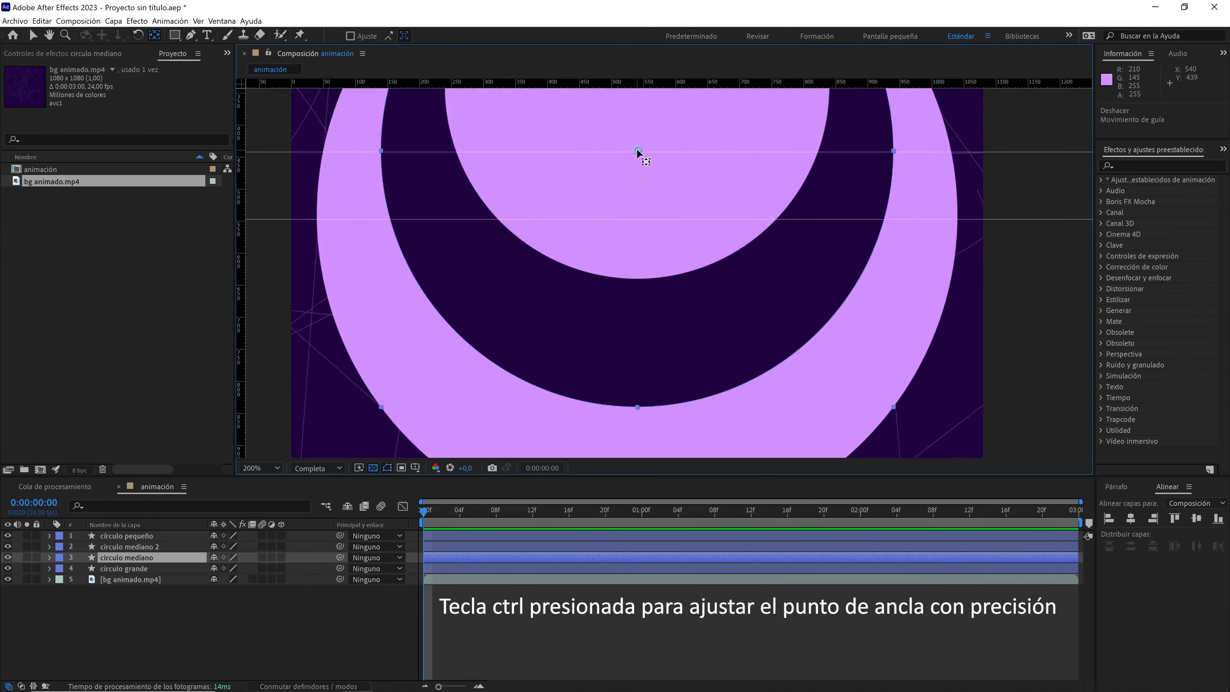
pyautogui.moveTo(638, 149); pyautogui.dragTo(640, 177)
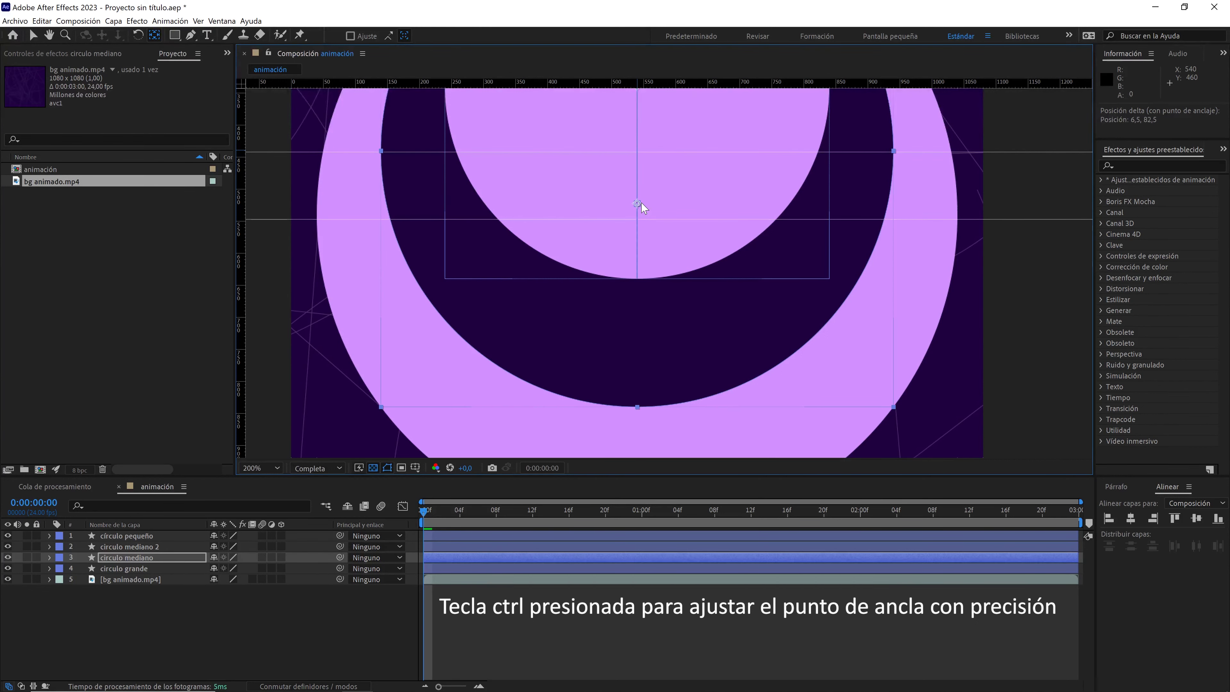
pyautogui.scroll(1, 650, 207)
pyautogui.scroll(1, 626, 214)
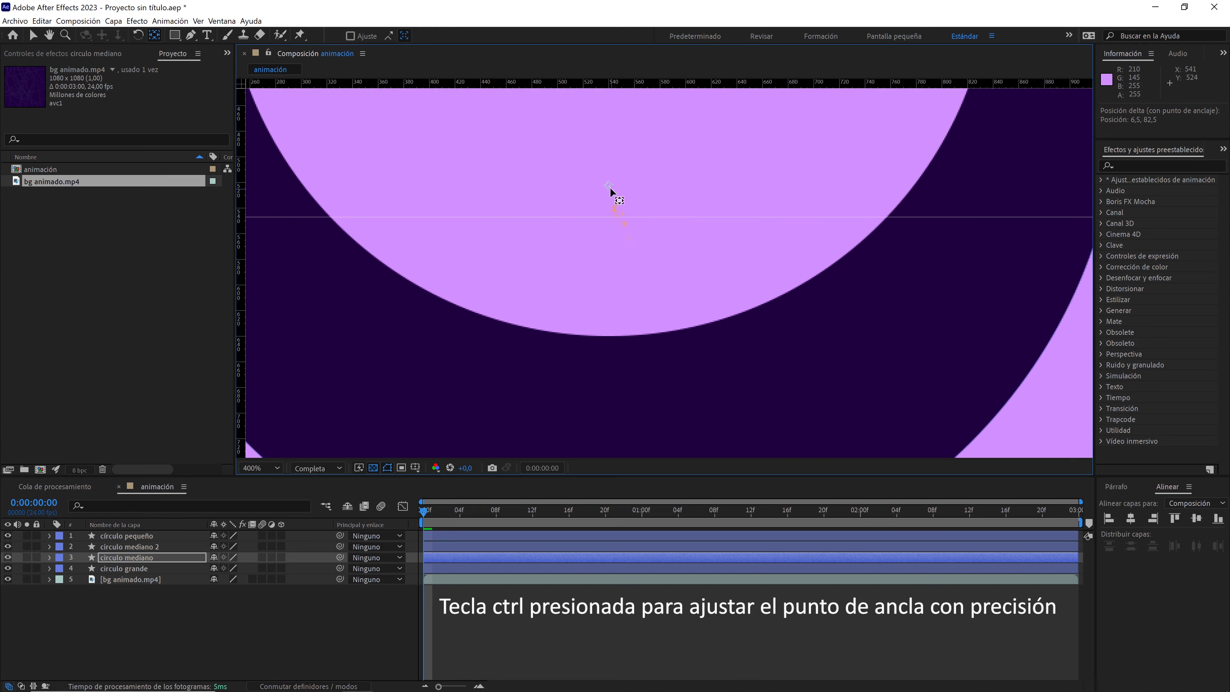
pyautogui.moveTo(611, 188); pyautogui.dragTo(614, 210)
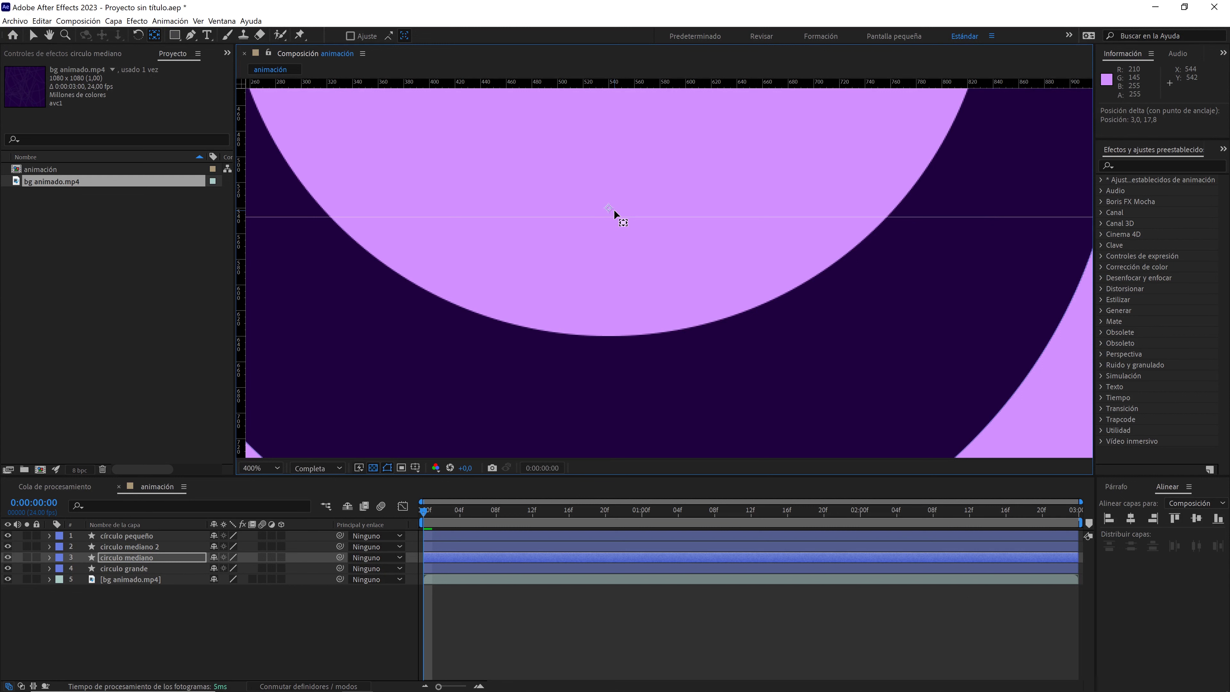
pyautogui.press('/')
pyautogui.moveTo(669, 307); pyautogui.dragTo(637, 270)
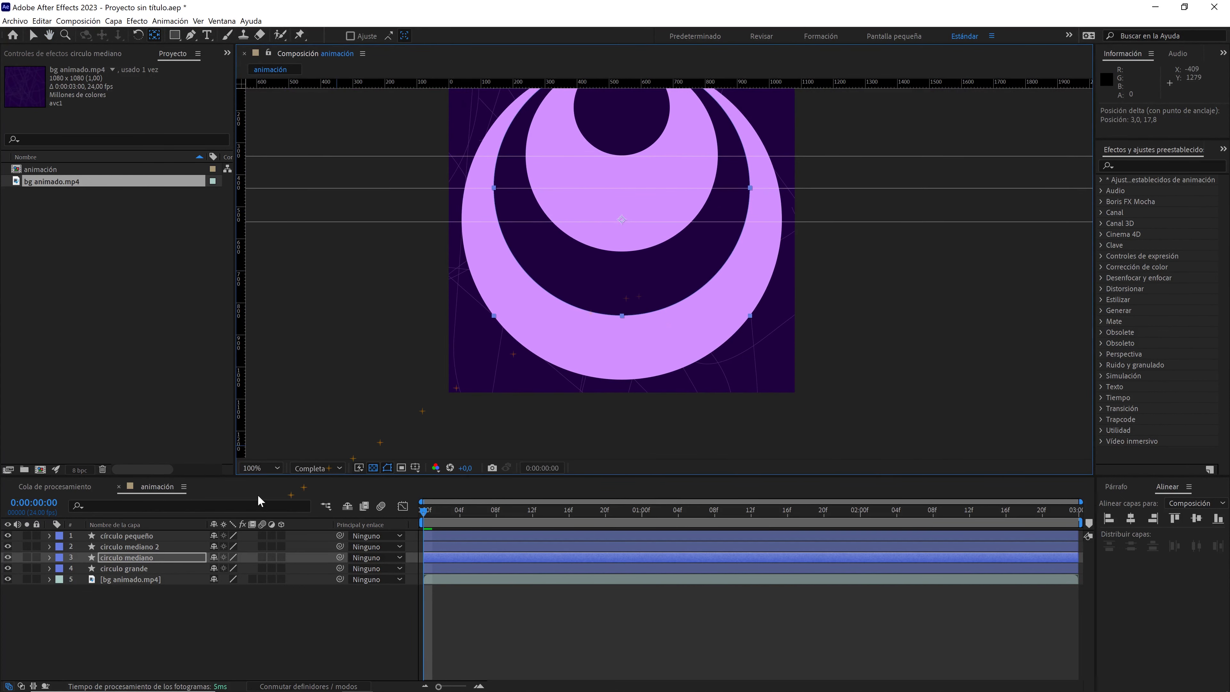
# Scrub circulo mediano's Rotation to test the spin, then set it back to 0°
pyautogui.click(184, 557)
pyautogui.press('r')
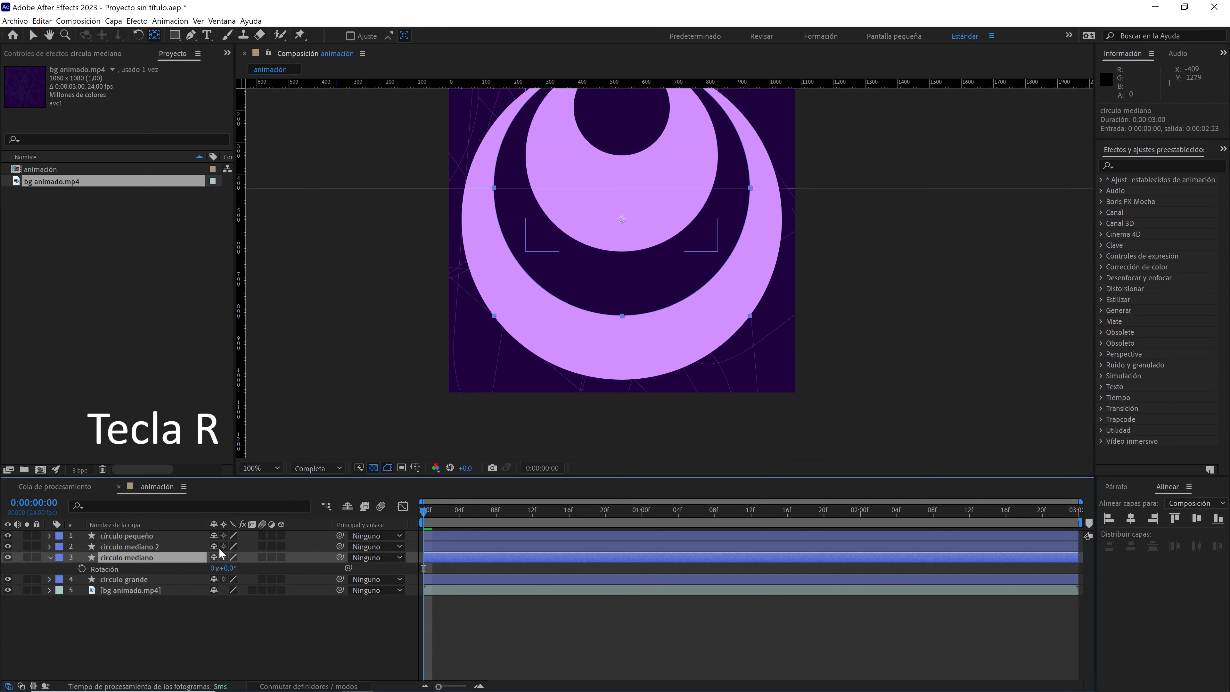
pyautogui.moveTo(231, 569)
pyautogui.mouseDown()
pyautogui.moveTo(346, 584)
pyautogui.moveTo(177, 597)
pyautogui.mouseUp()
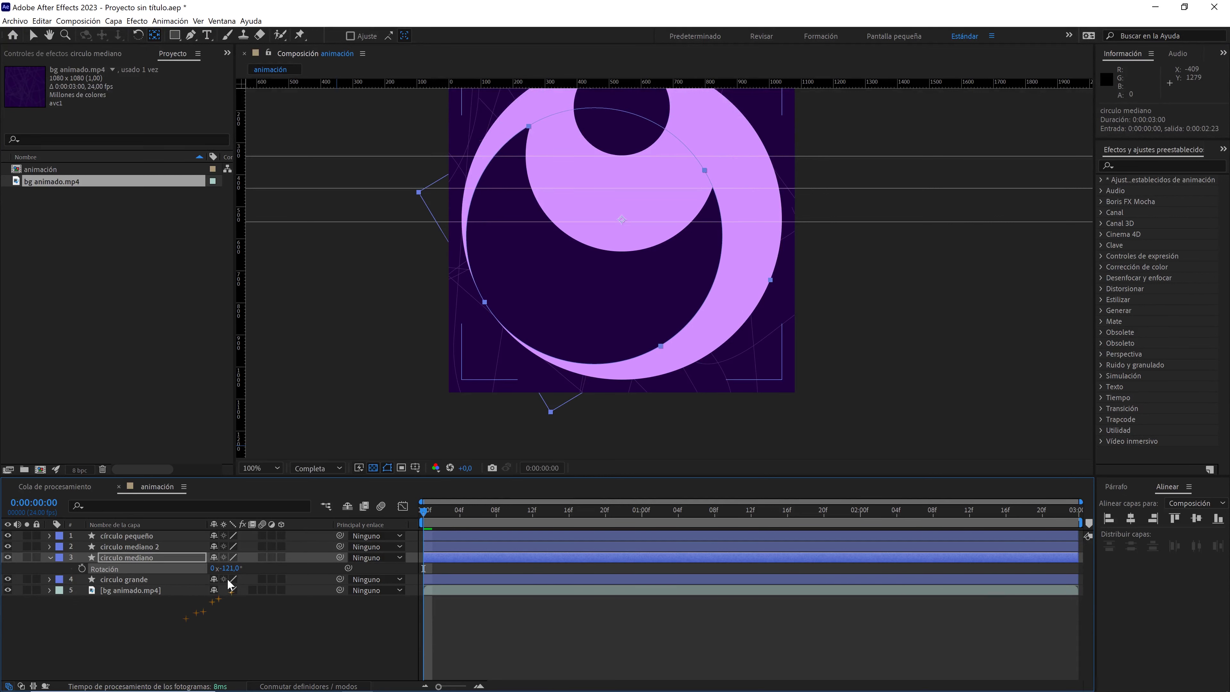
pyautogui.click(230, 568)
pyautogui.write('0')
pyautogui.click(237, 603)
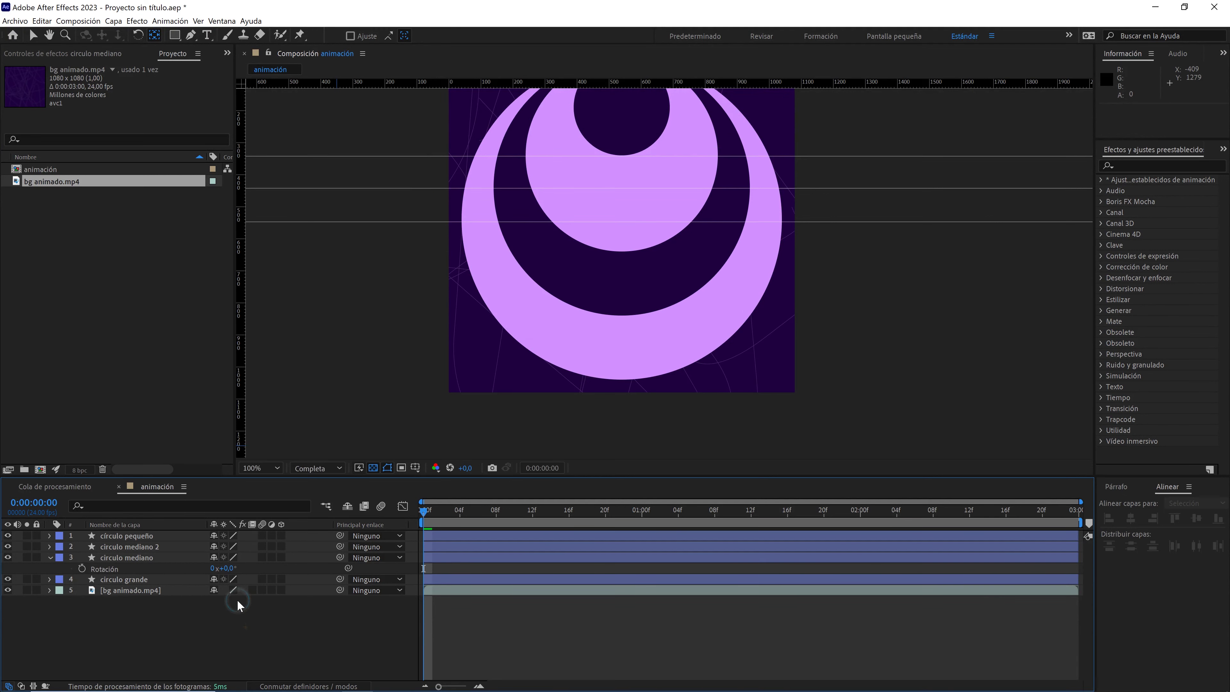
# With the Pan Behind tool, move circulo mediano 2's anchor point to its circle's centre
pyautogui.click(50, 558)
pyautogui.click(129, 547)
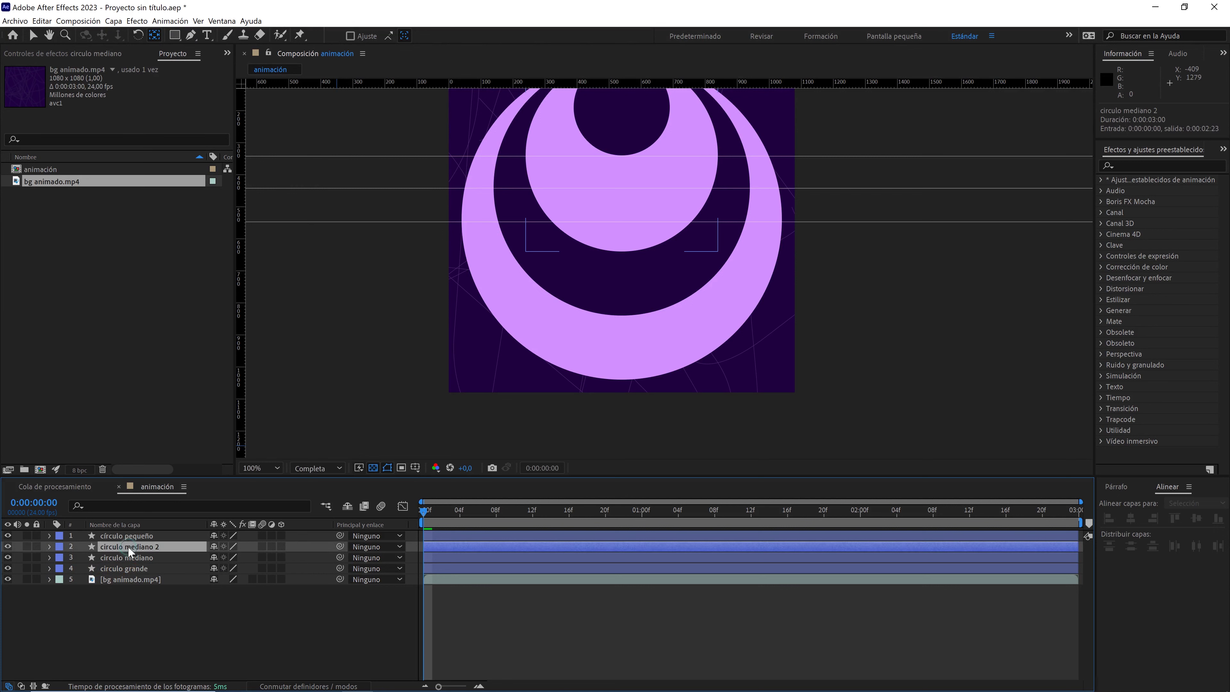
pyautogui.scroll(4, 642, 199)
pyautogui.moveTo(629, 173); pyautogui.dragTo(748, 392)
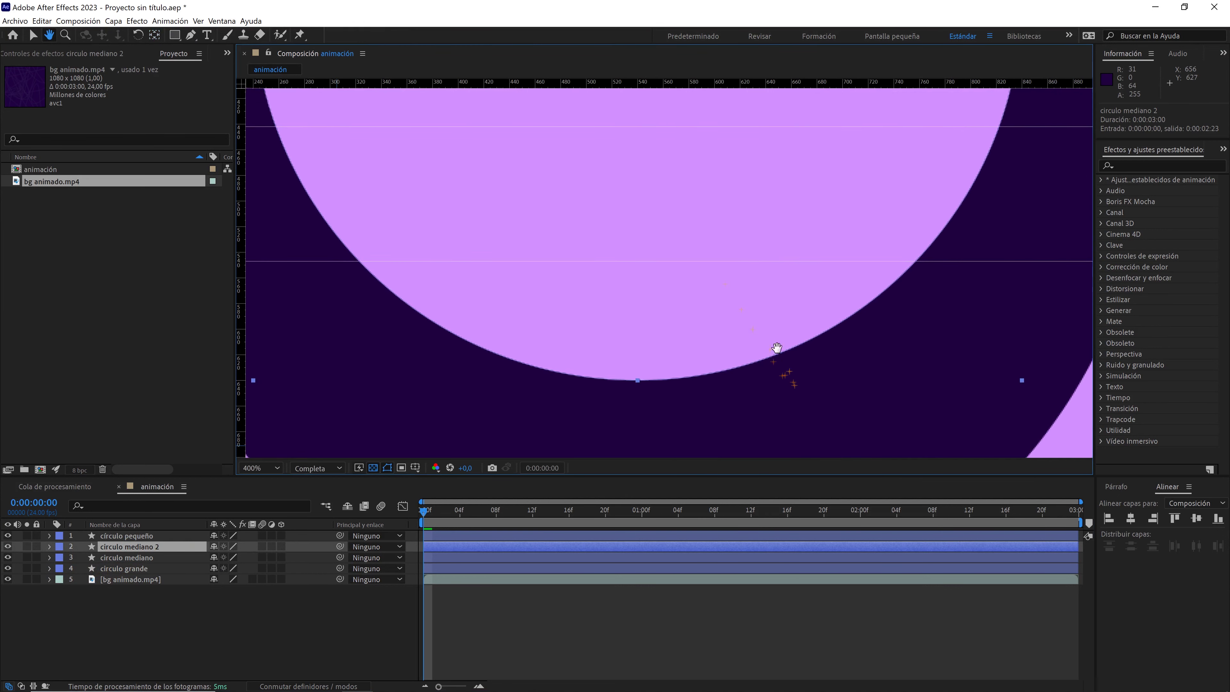
pyautogui.press('y')
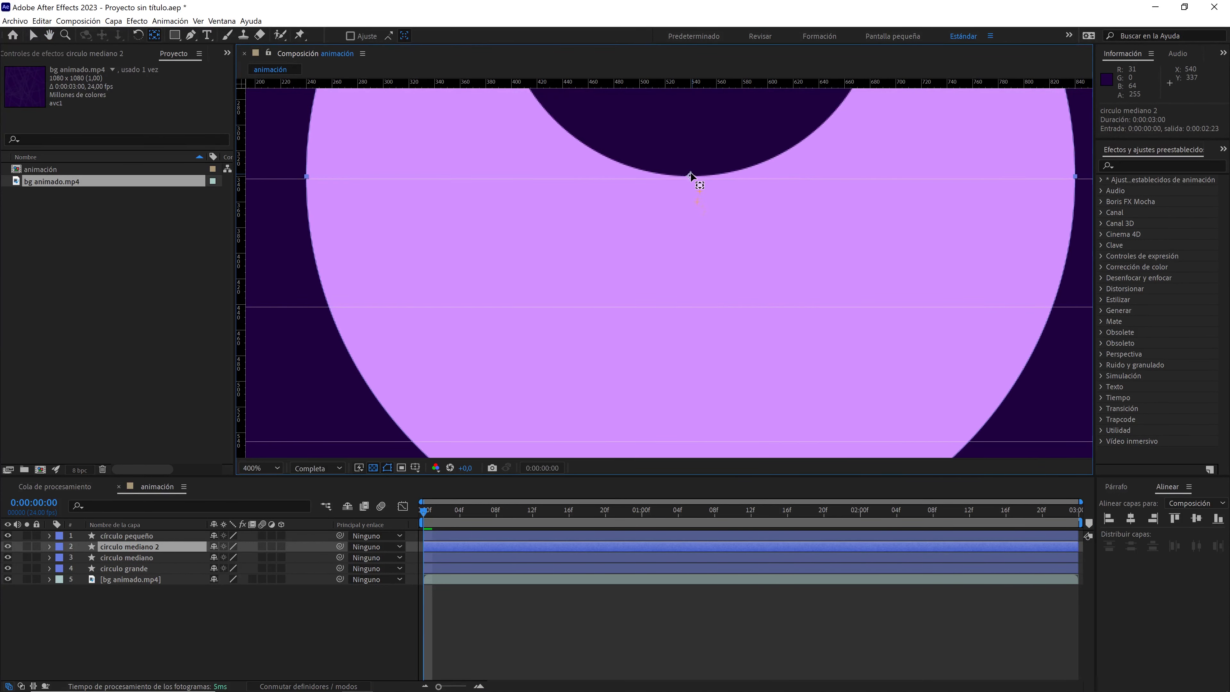
pyautogui.moveTo(691, 176); pyautogui.dragTo(695, 230)
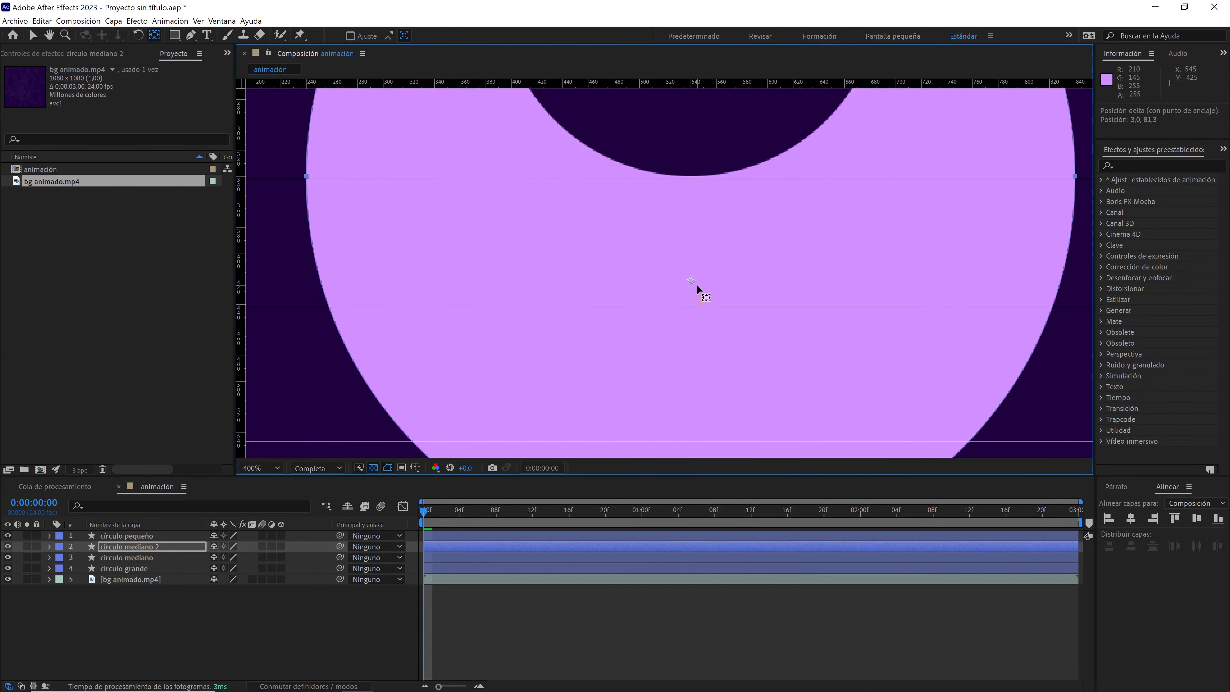
pyautogui.scroll(1, 697, 285)
pyautogui.moveTo(714, 311); pyautogui.dragTo(685, 295)
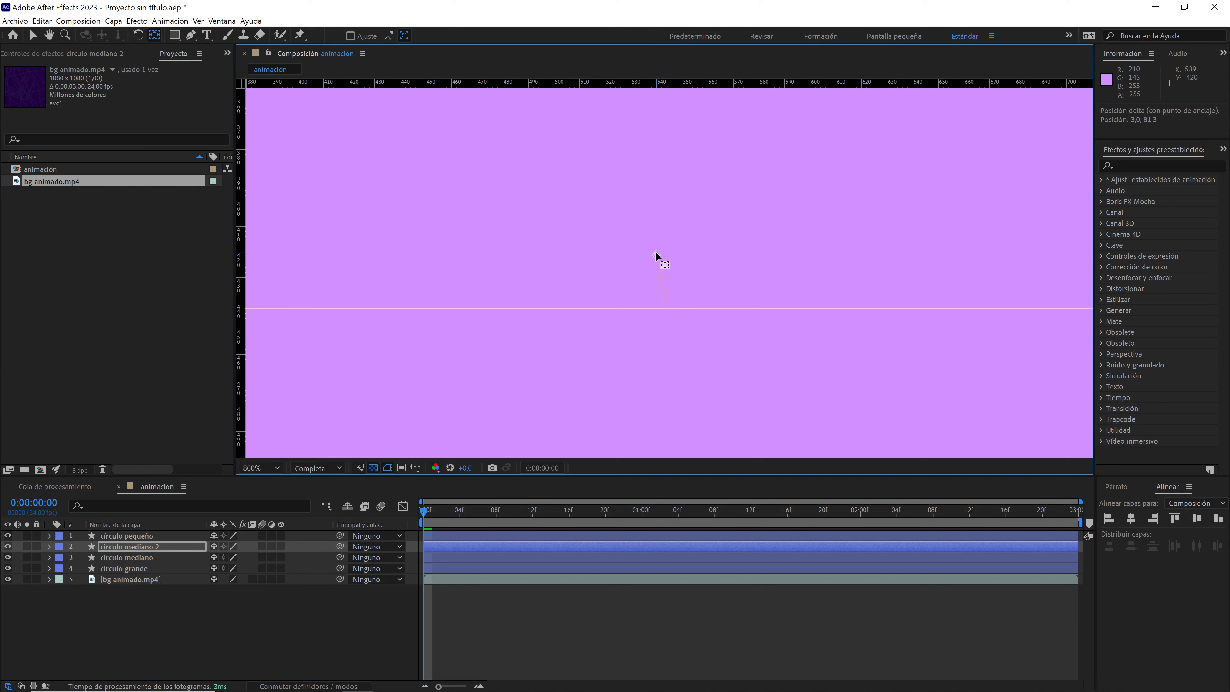
pyautogui.moveTo(655, 253); pyautogui.dragTo(658, 266)
pyautogui.moveTo(663, 302); pyautogui.dragTo(660, 301)
pyautogui.scroll(-2, 681, 297)
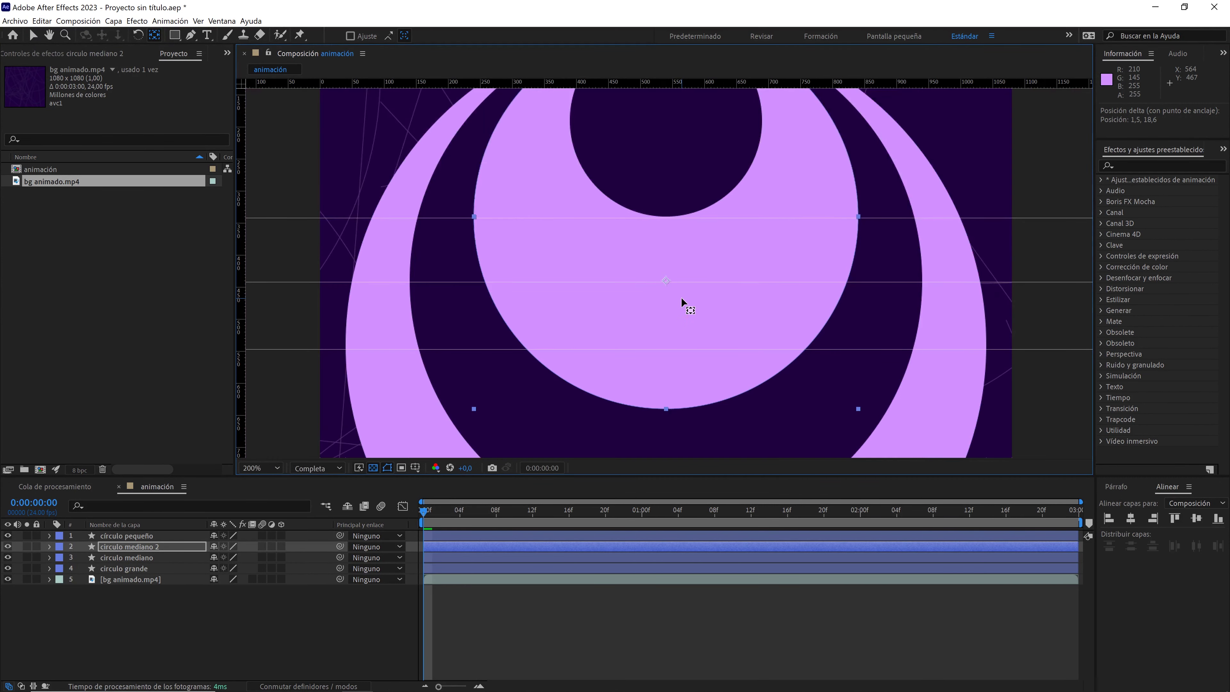
pyautogui.scroll(-1, 703, 329)
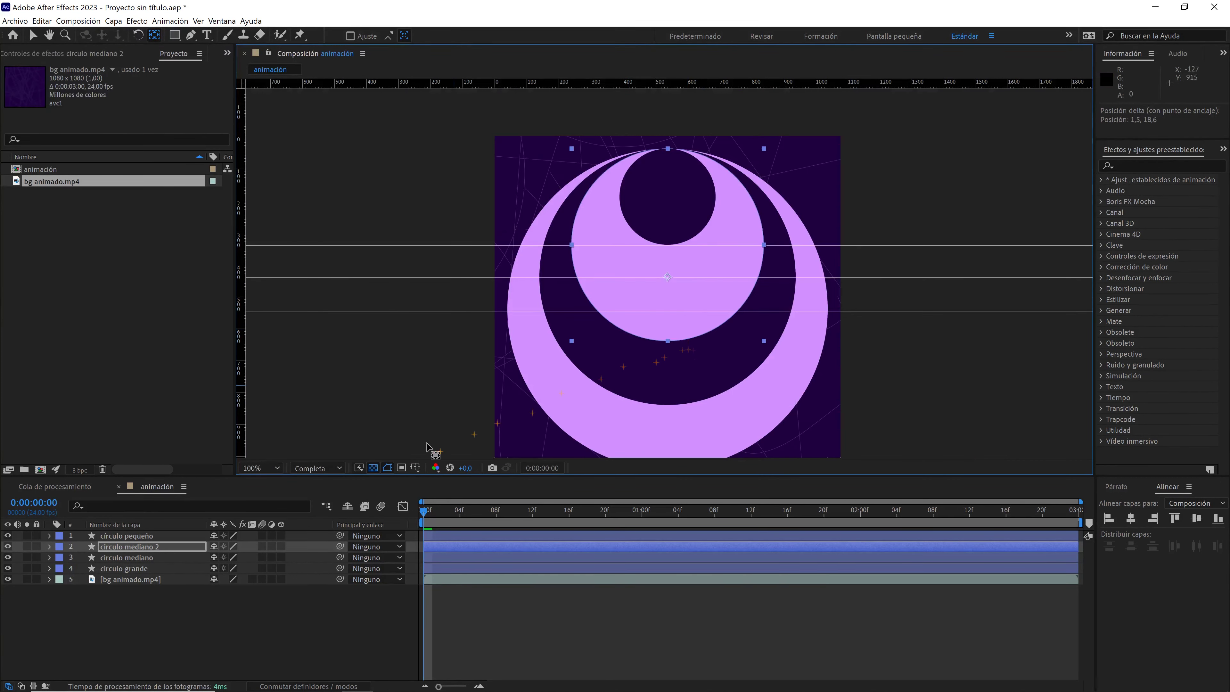
# Scrub circulo mediano 2's Rotation to check its pivot, then reset it to 0°
pyautogui.click(199, 553)
pyautogui.press('r')
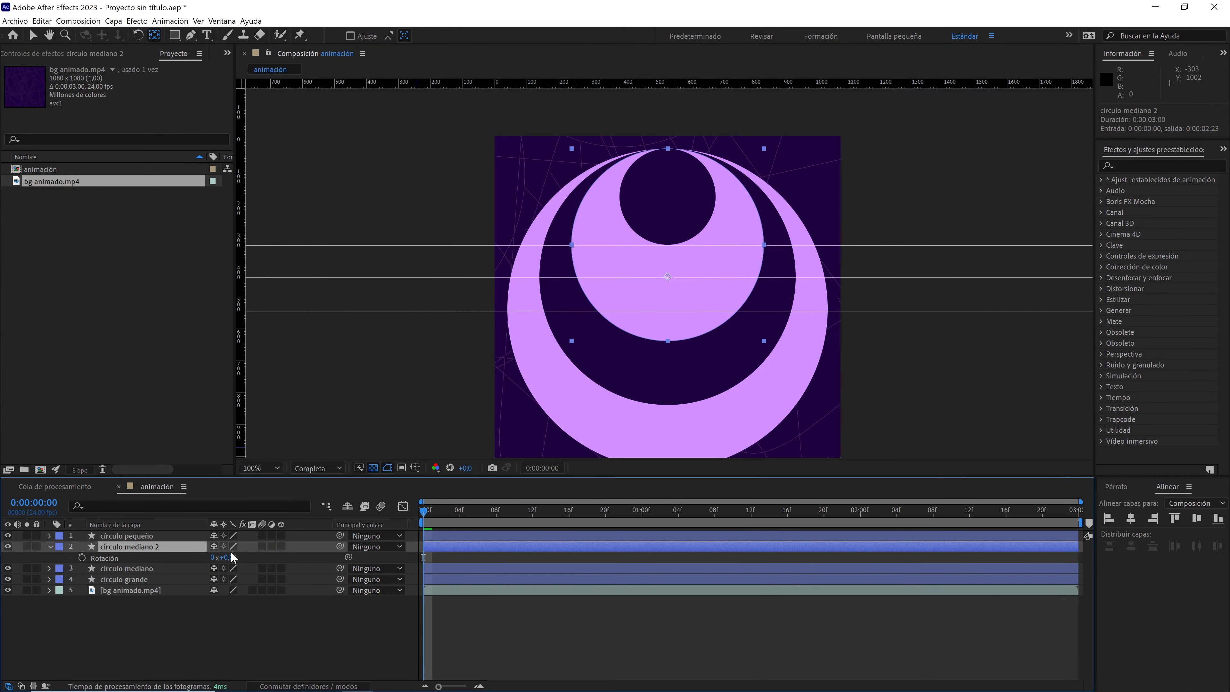
pyautogui.moveTo(231, 560)
pyautogui.mouseDown()
pyautogui.moveTo(325, 561)
pyautogui.moveTo(277, 564)
pyautogui.mouseUp()
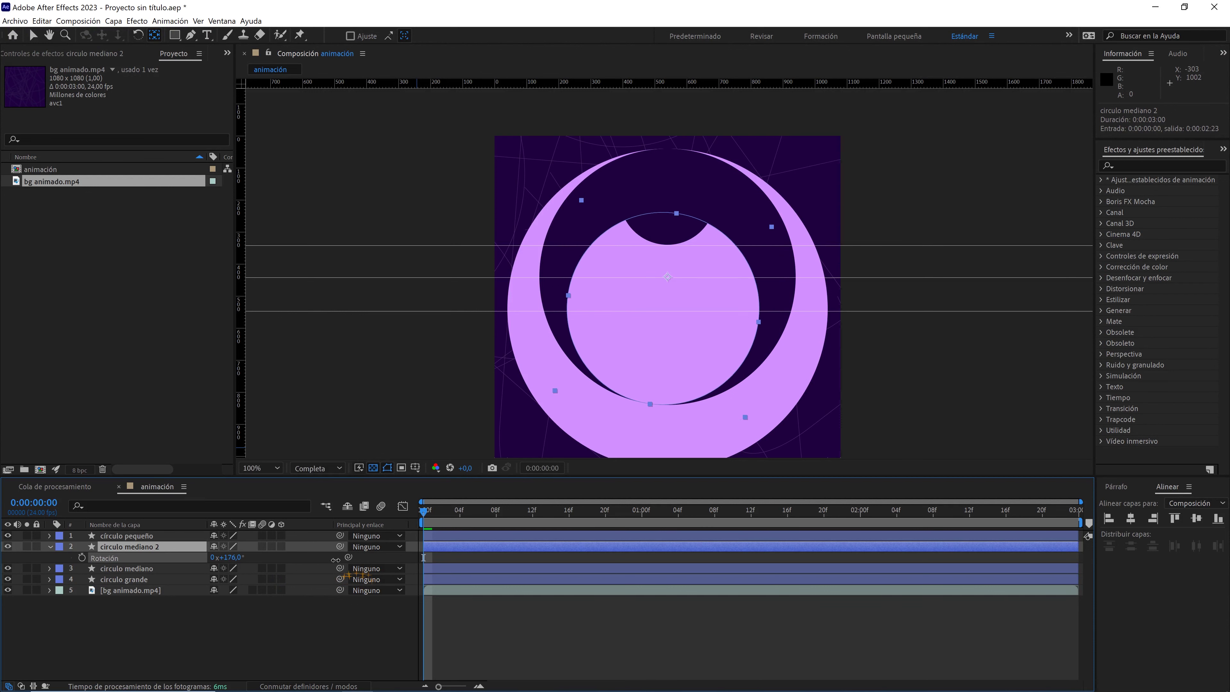
pyautogui.click(233, 559)
pyautogui.write('0')
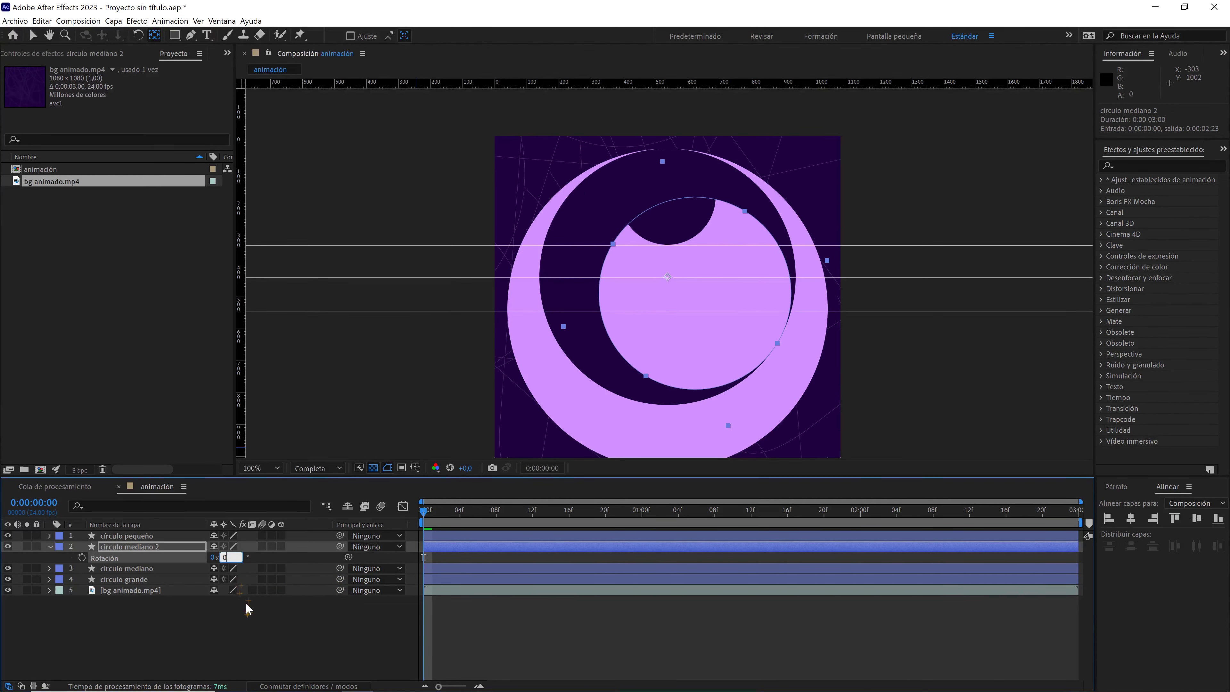
pyautogui.click(247, 609)
pyautogui.click(172, 536)
# Drag the small circle's anchor point down to its bottom edge on the guide
pyautogui.press('.')
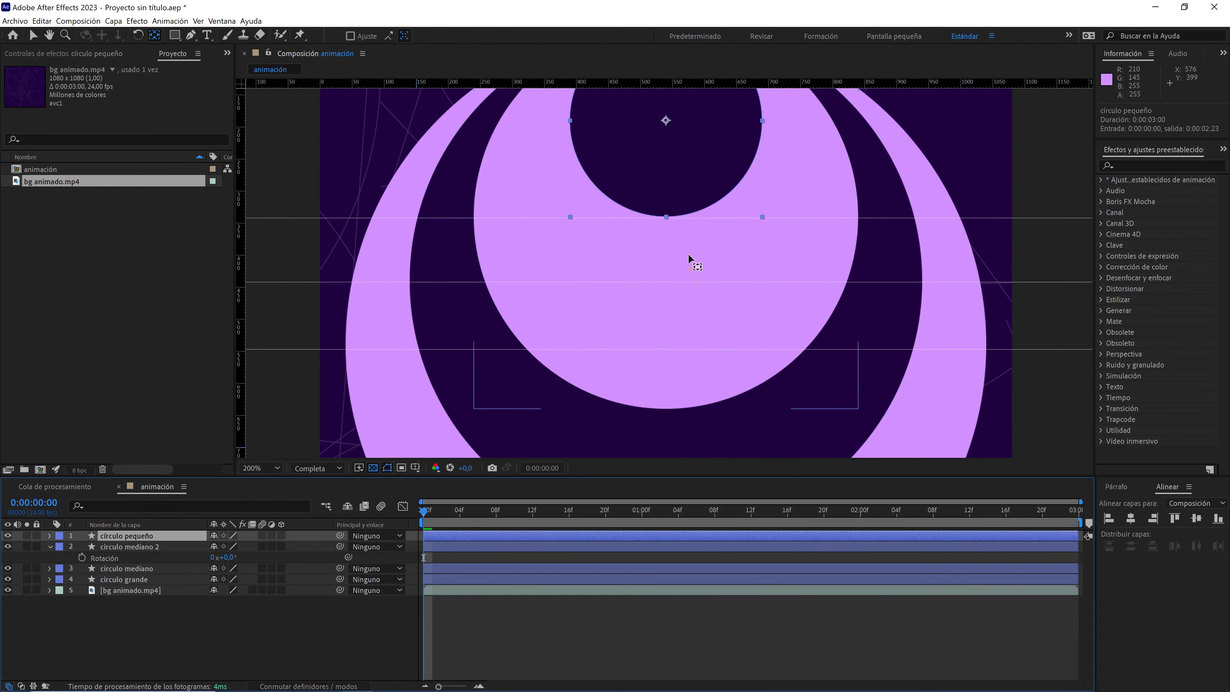
pyautogui.scroll(3, 689, 254)
pyautogui.moveTo(669, 184); pyautogui.dragTo(670, 275)
pyautogui.scroll(-2, 669, 273)
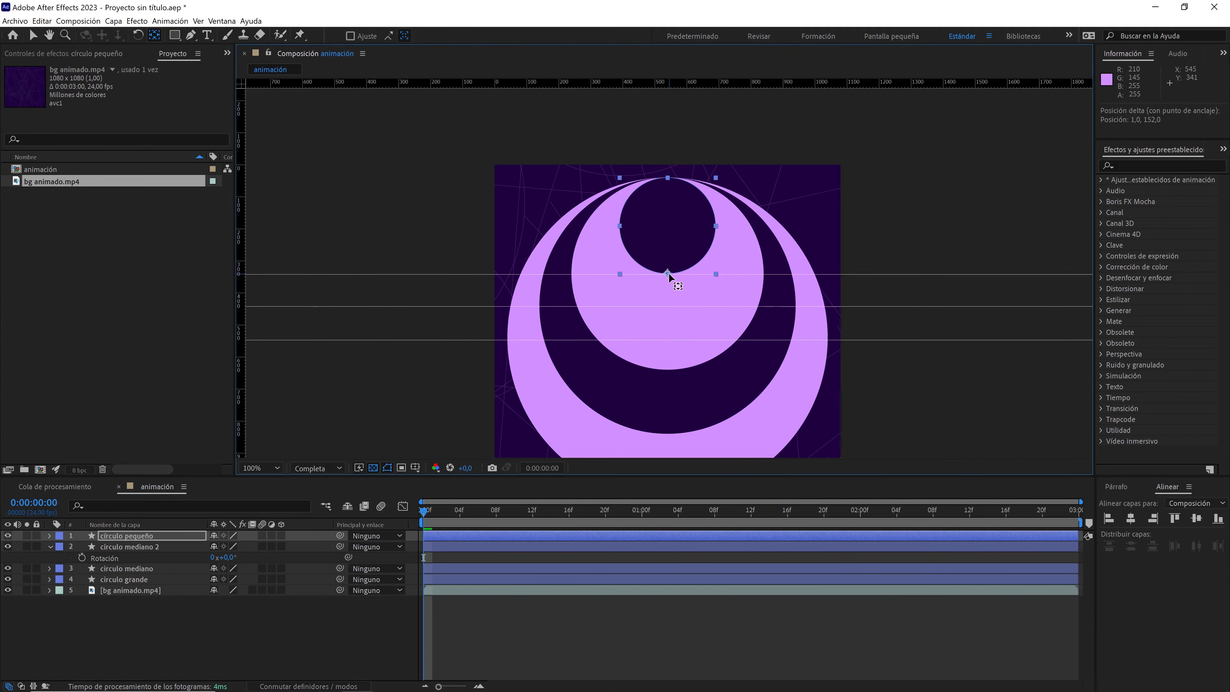
# Scrub círculo pequeño's Rotation to check its new pivot, leaving it at 0°
pyautogui.click(192, 537)
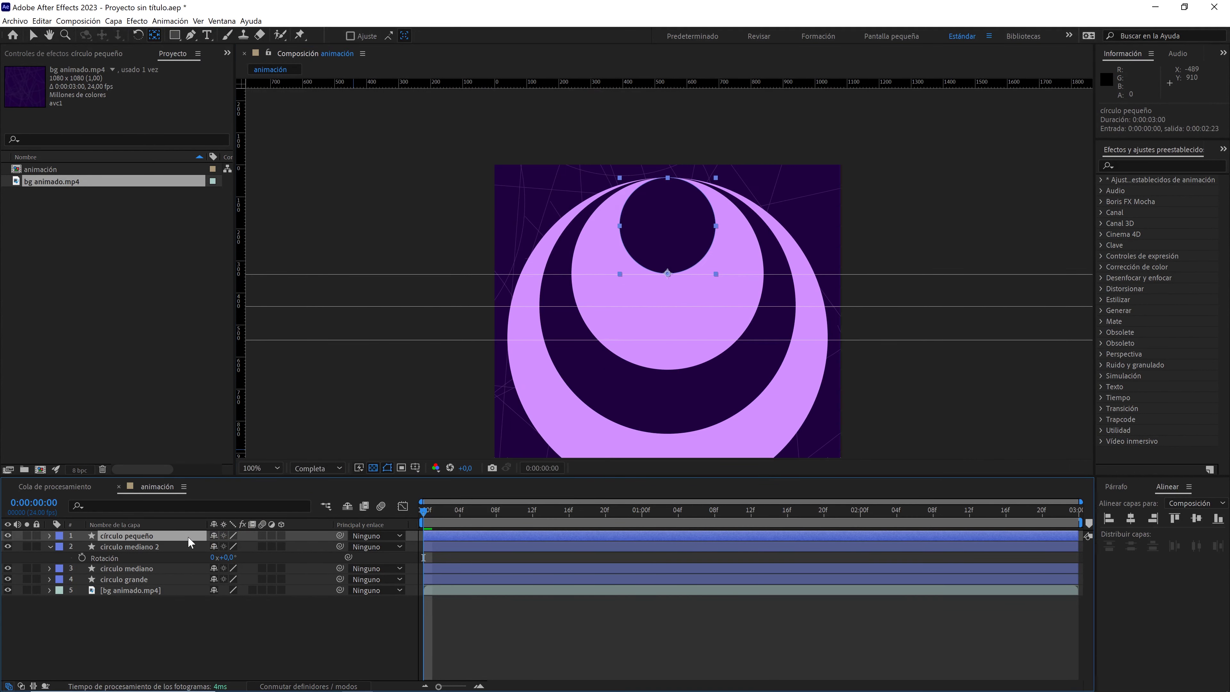
pyautogui.press('r')
pyautogui.moveTo(227, 547)
pyautogui.mouseDown()
pyautogui.moveTo(281, 552)
pyautogui.moveTo(222, 555)
pyautogui.mouseUp()
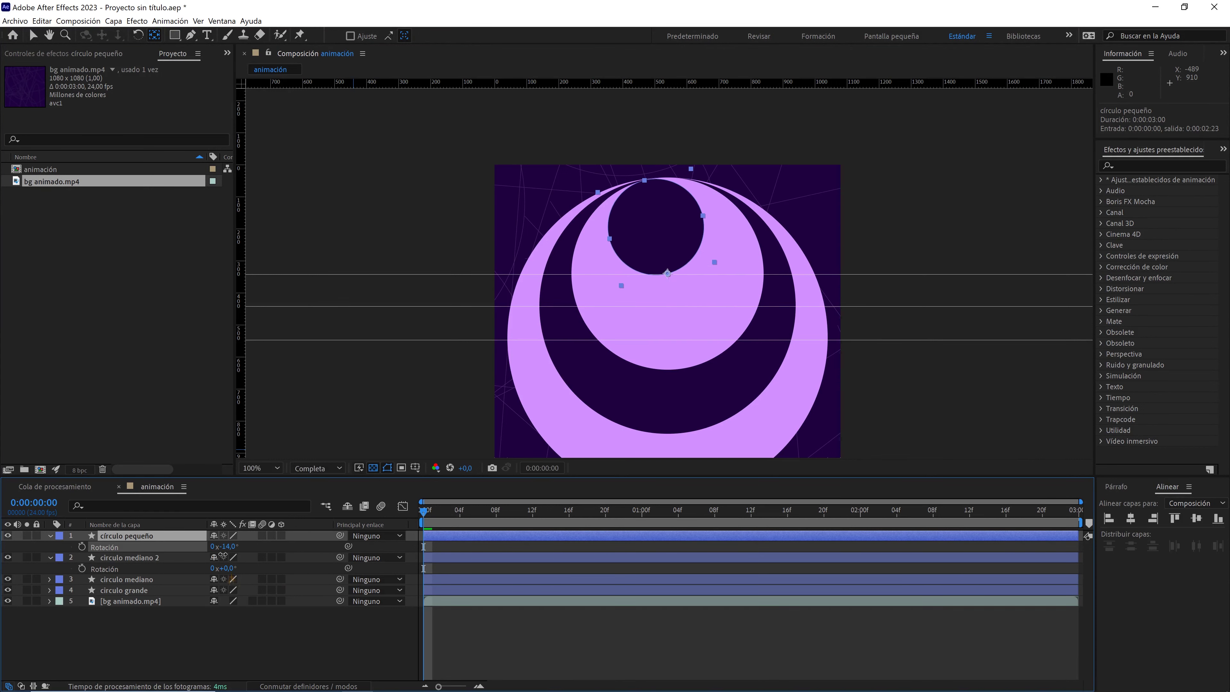
pyautogui.click(229, 546)
pyautogui.write('0')
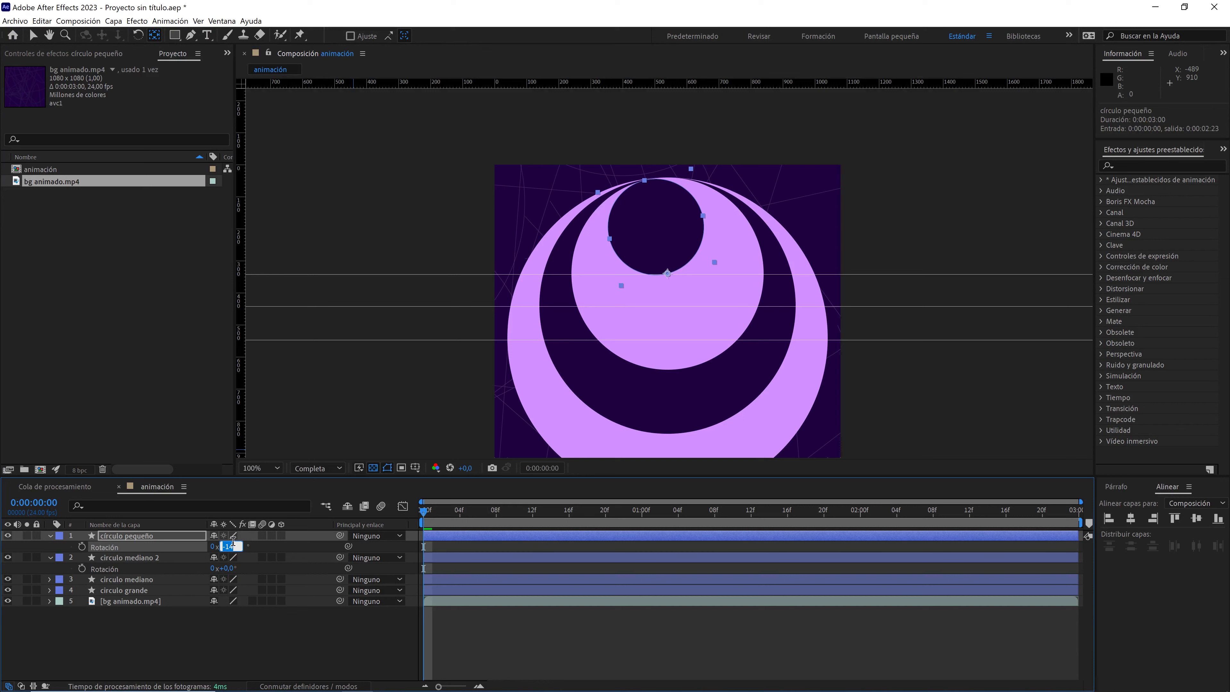
pyautogui.click(415, 468)
# Hide the guides, set the viewer zoom to Fit, and enlarge the timeline panel
pyautogui.click(440, 521)
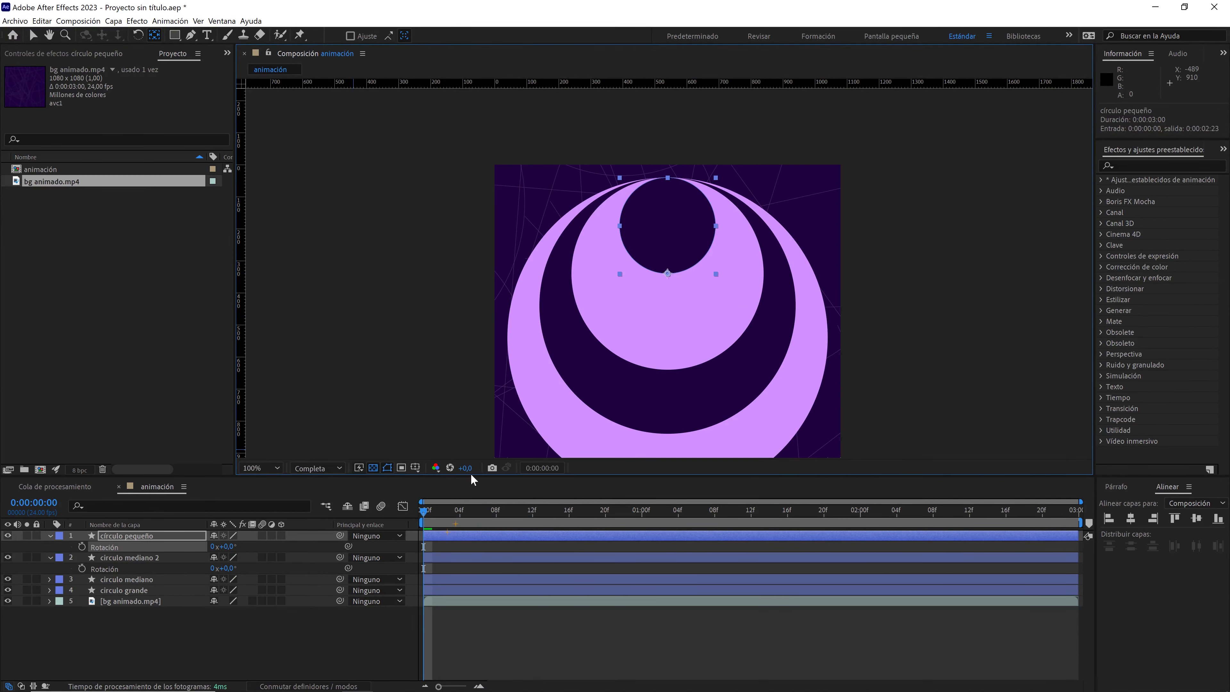
pyautogui.scroll(-2, 637, 330)
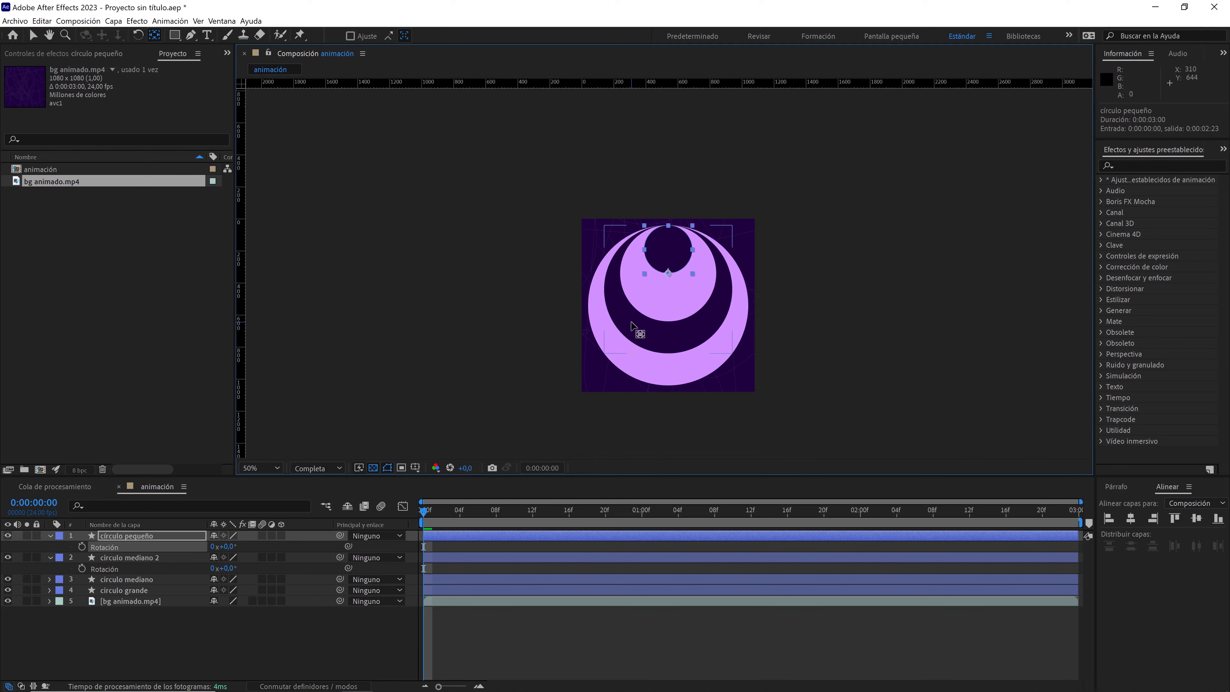
pyautogui.click(275, 467)
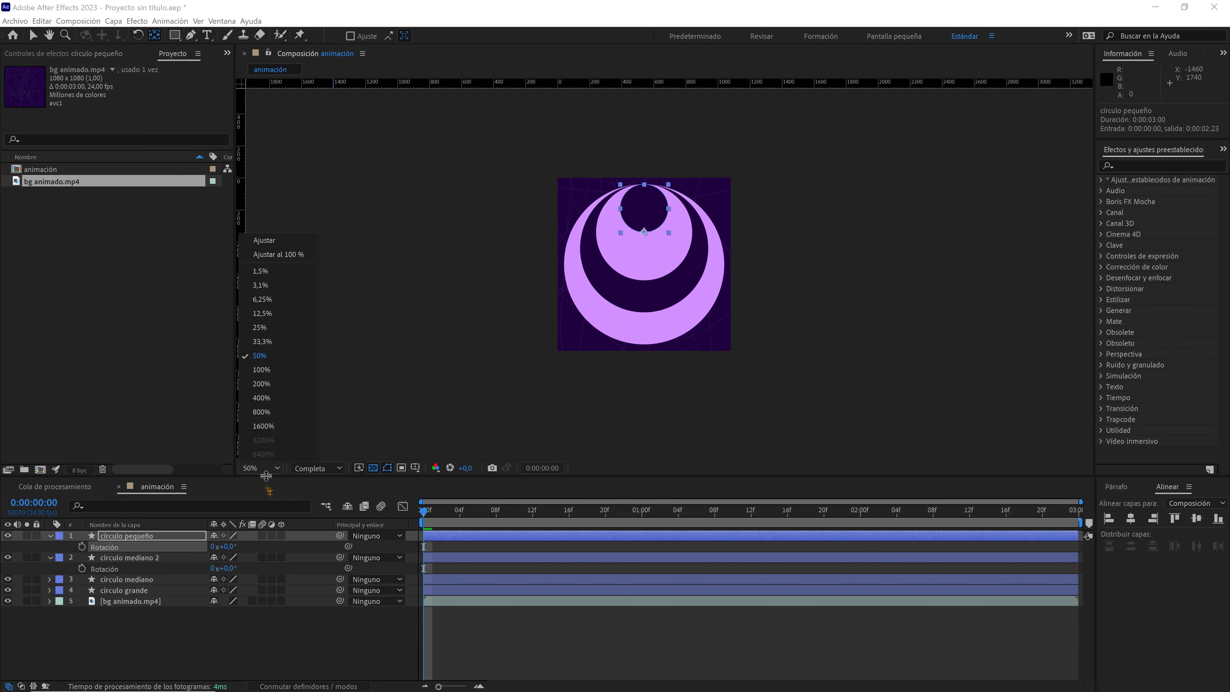
pyautogui.click(285, 241)
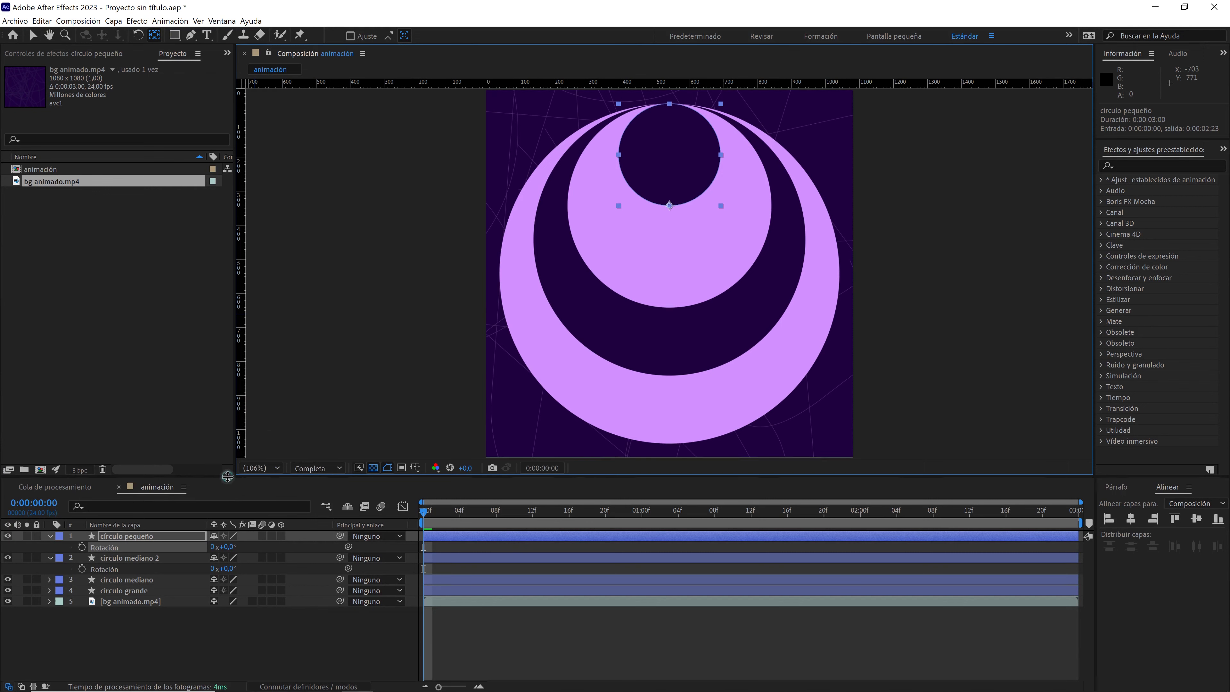
pyautogui.moveTo(227, 478); pyautogui.dragTo(228, 421)
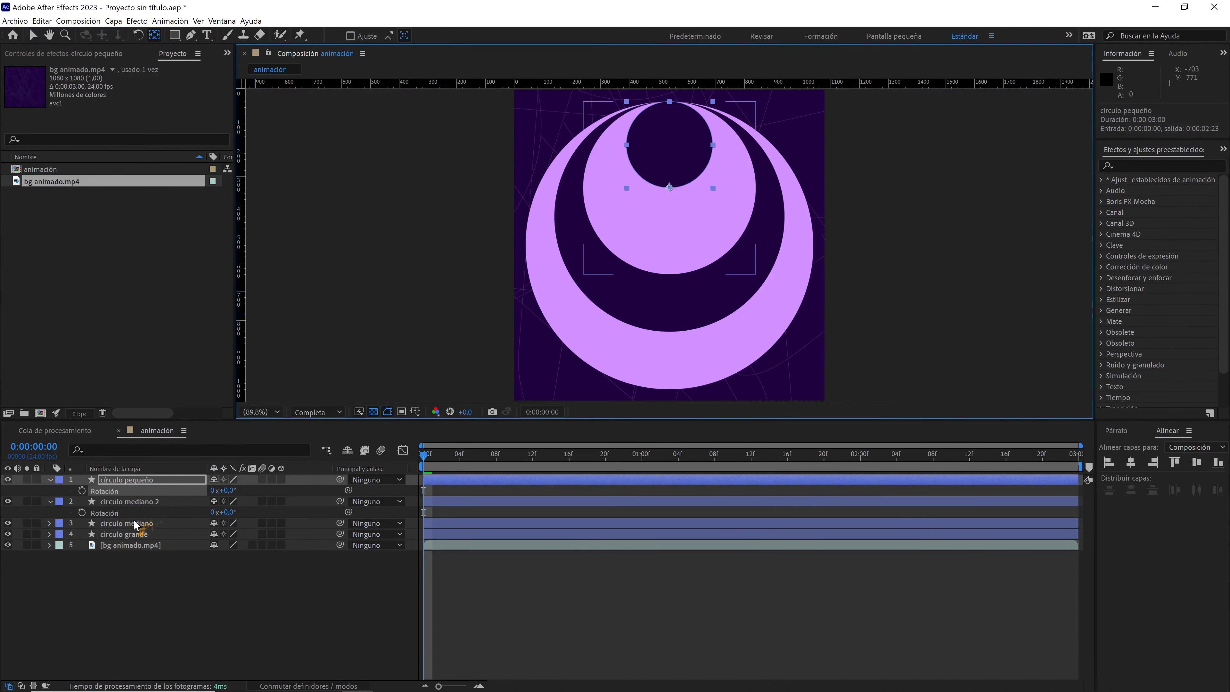
# Keyframe circulo mediano's Rotation at 0° at 0 s and 1x+0° at 2:00
pyautogui.click(133, 523)
pyautogui.press('r')
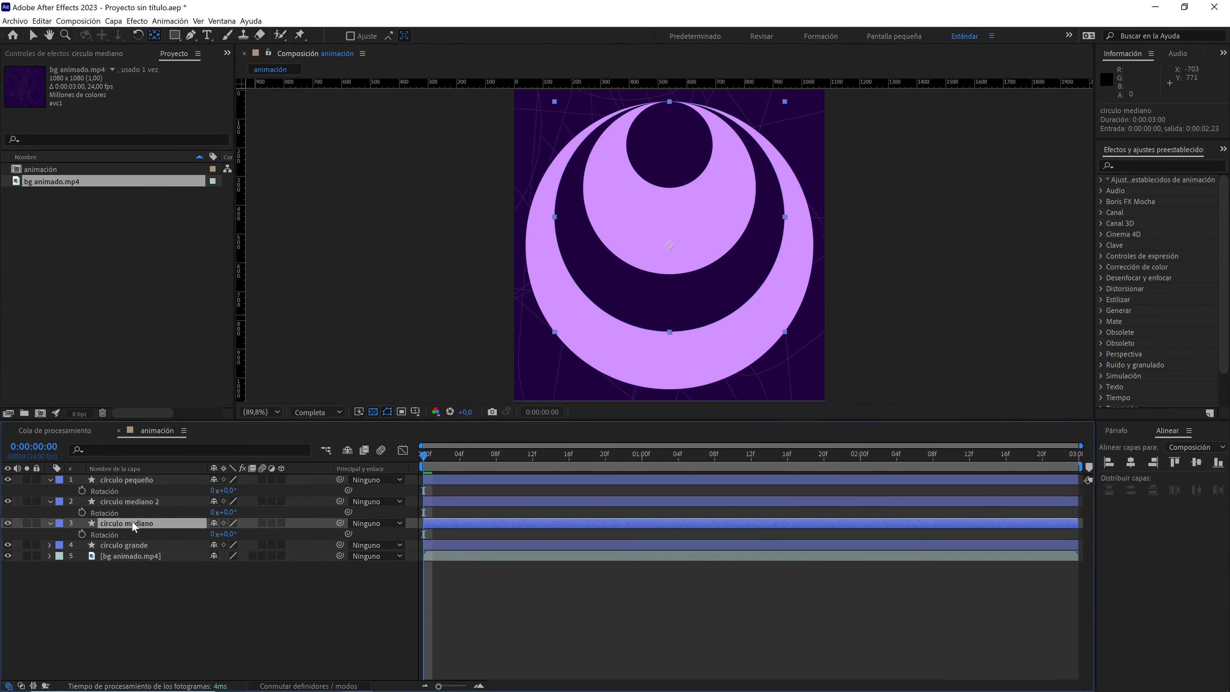
pyautogui.click(82, 534)
pyautogui.press('space')
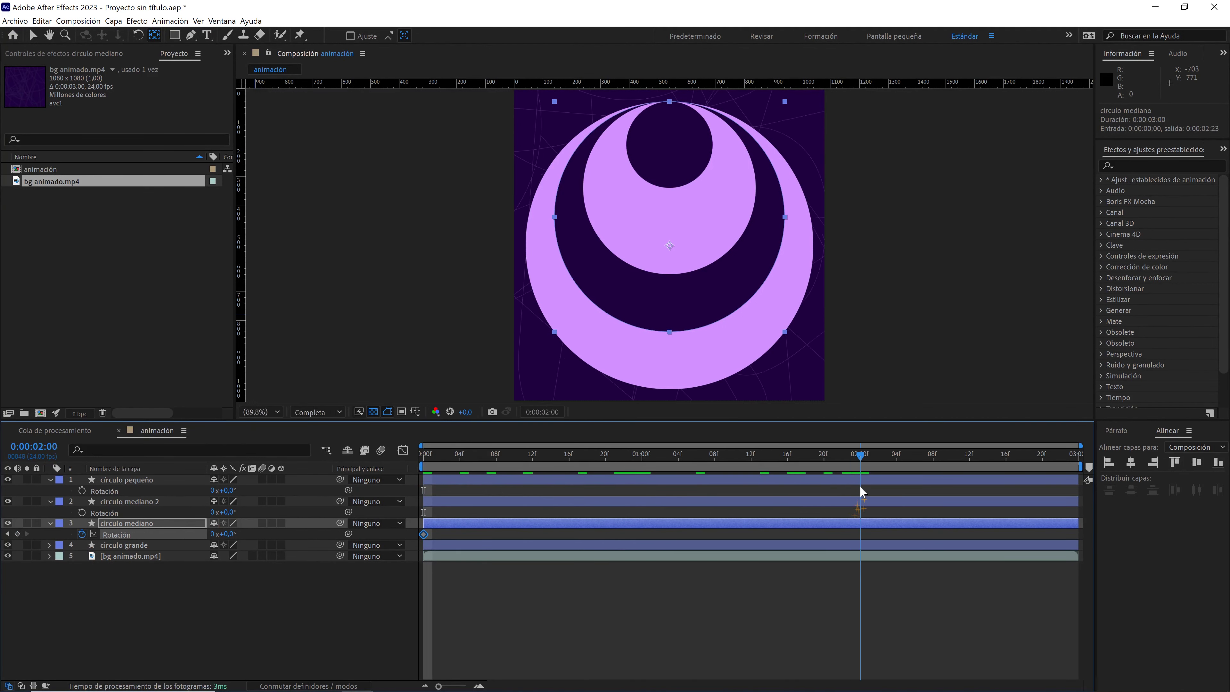
pyautogui.click(212, 534)
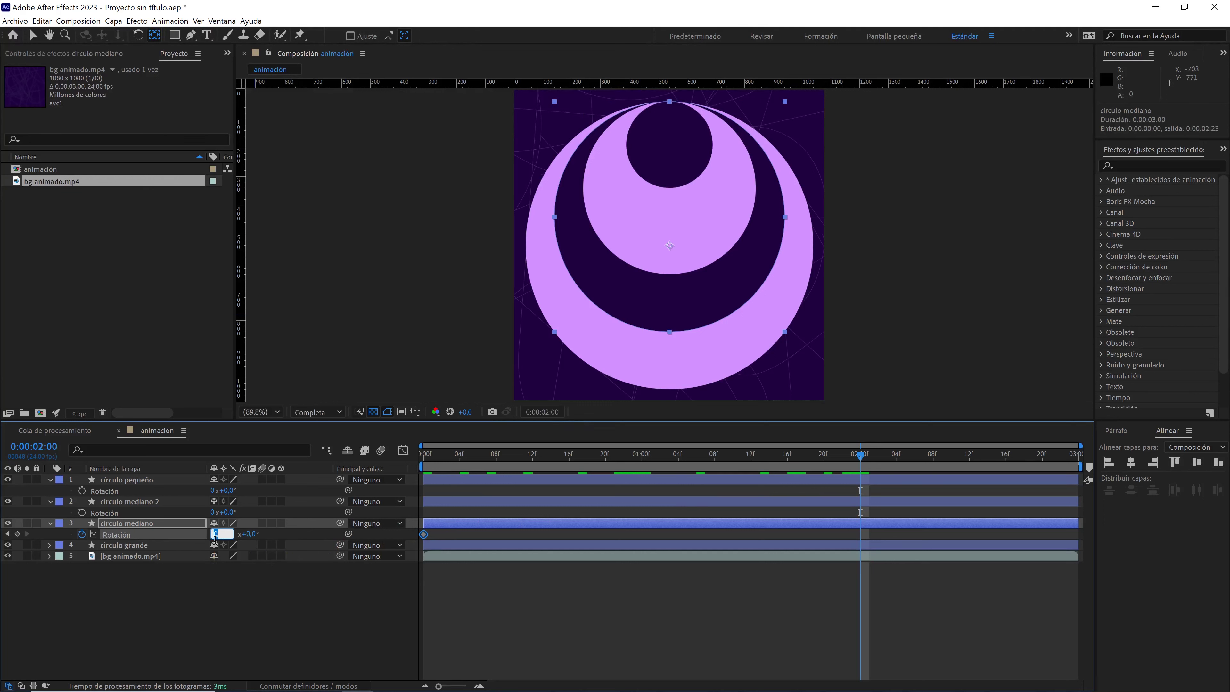
pyautogui.write('1')
pyautogui.click(233, 582)
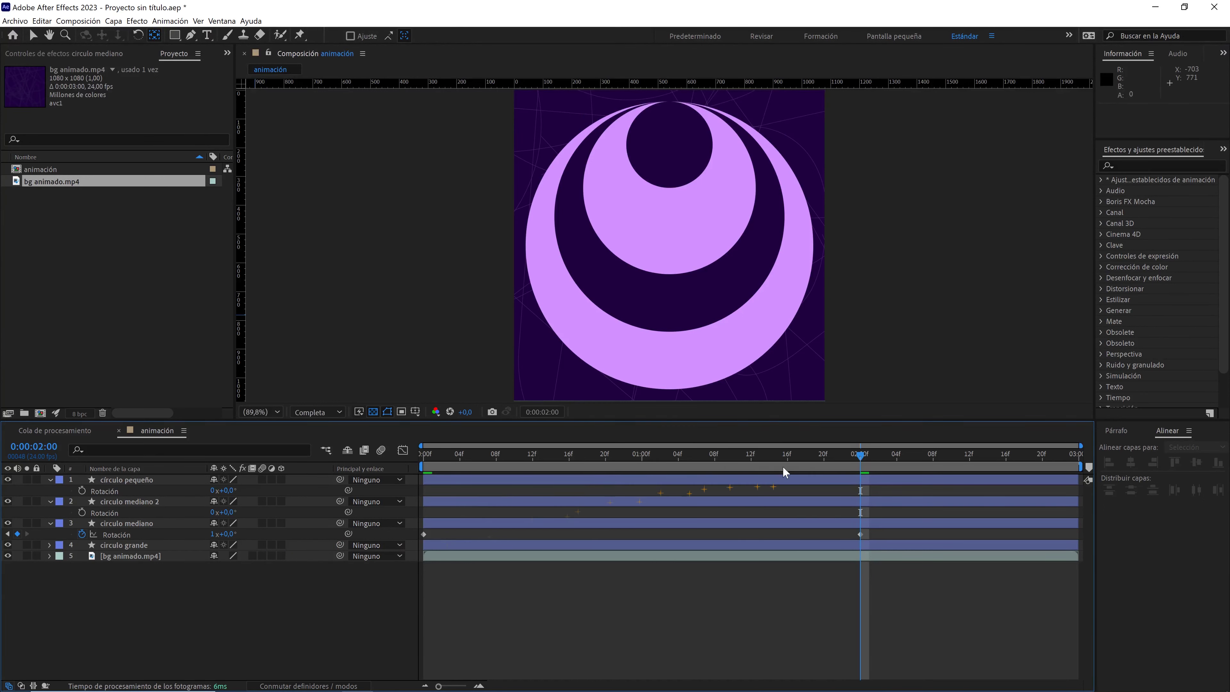
pyautogui.moveTo(854, 458)
pyautogui.mouseDown()
pyautogui.moveTo(781, 460)
pyautogui.moveTo(856, 460)
pyautogui.mouseUp()
# Hide círculo pequeño and circulo mediano 2, then Easy Ease both rotation keyframes
pyautogui.click(8, 480)
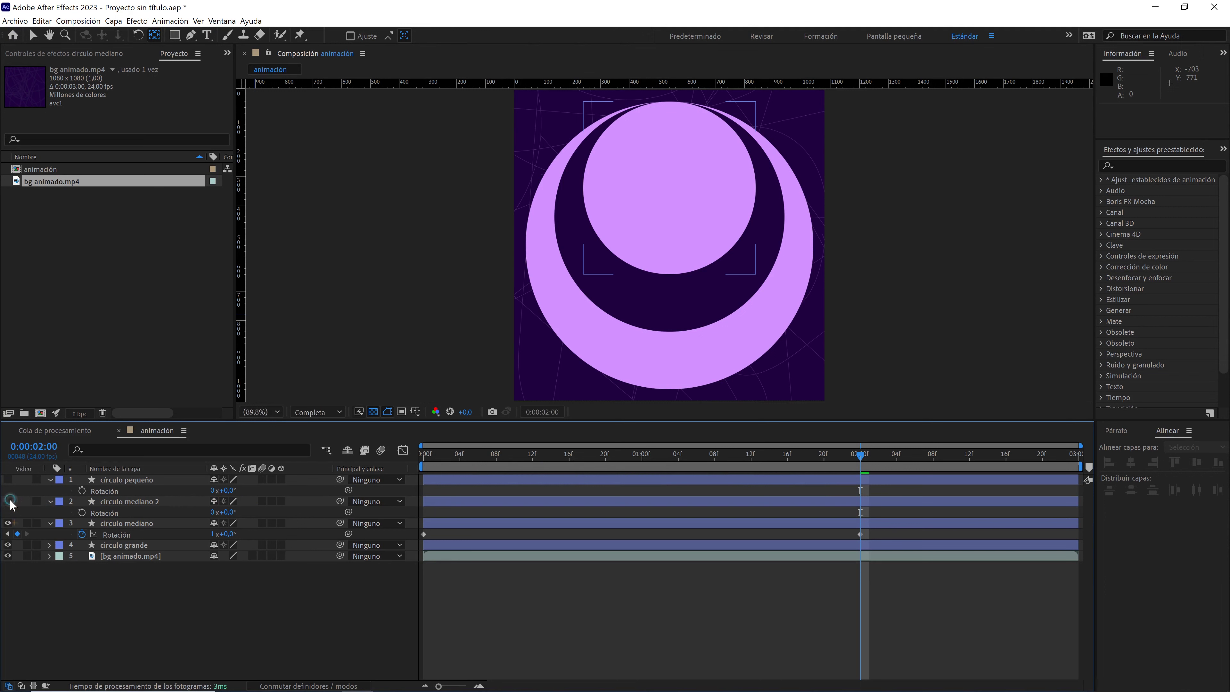
pyautogui.click(8, 501)
pyautogui.moveTo(876, 536); pyautogui.dragTo(387, 528)
pyautogui.press('F9')
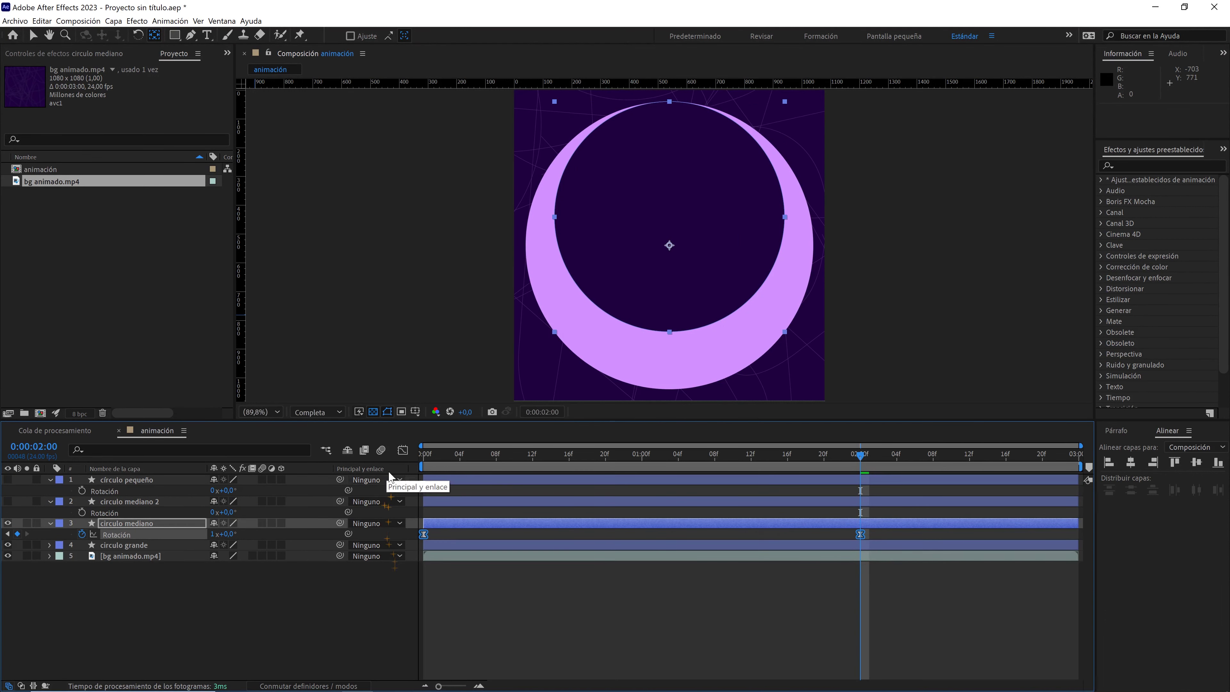
# In the Graph Editor, give the first Rotation keyframe outgoing speed 80°/s with 75% influence
pyautogui.click(402, 451)
pyautogui.moveTo(494, 582); pyautogui.dragTo(396, 650)
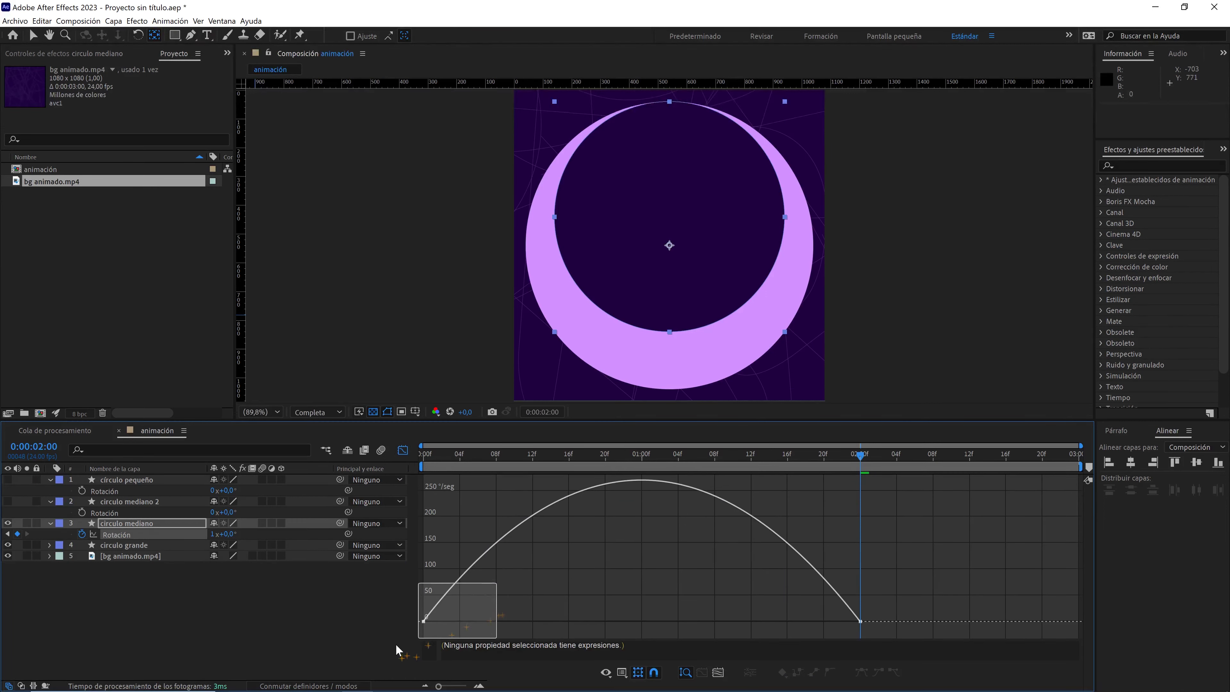
pyautogui.hotkey('ctrl', 'shift', 'k')
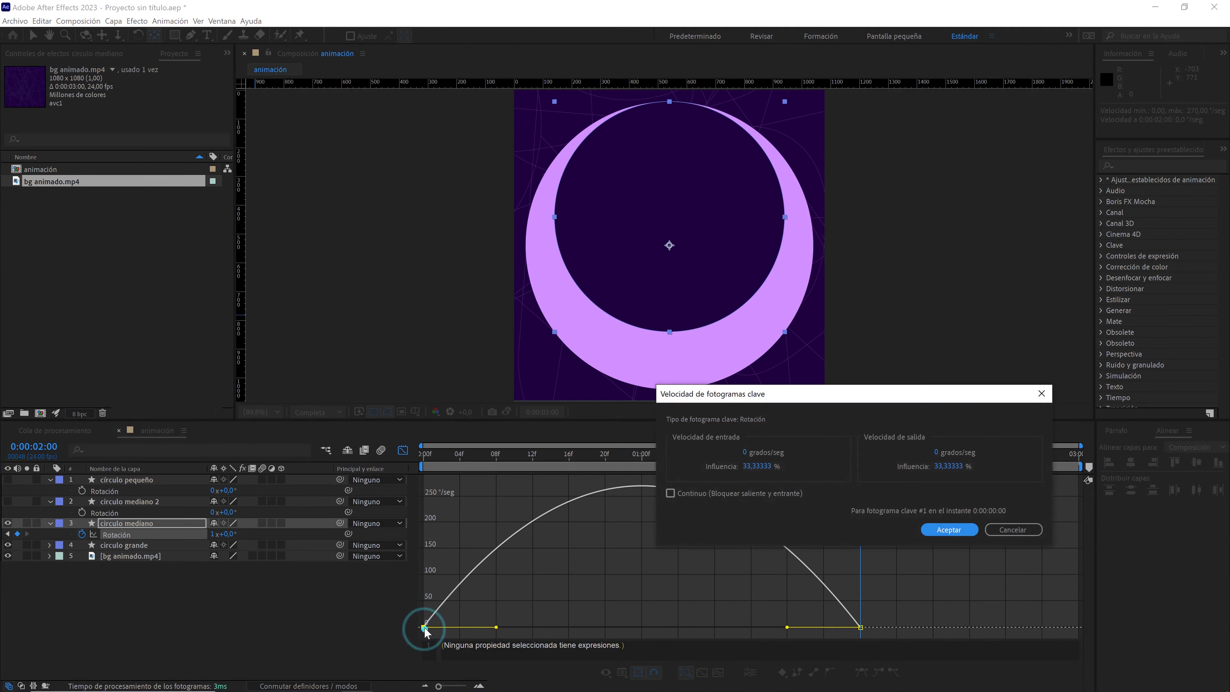
pyautogui.click(953, 466)
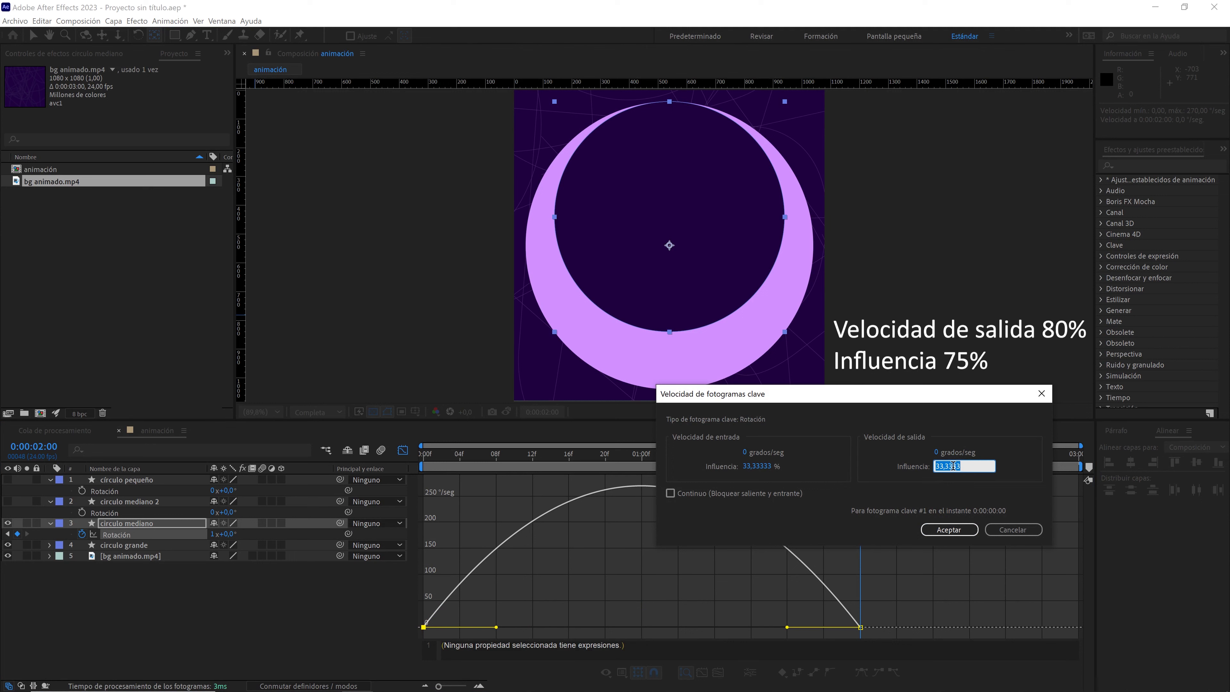
pyautogui.write('75')
pyautogui.click(938, 451)
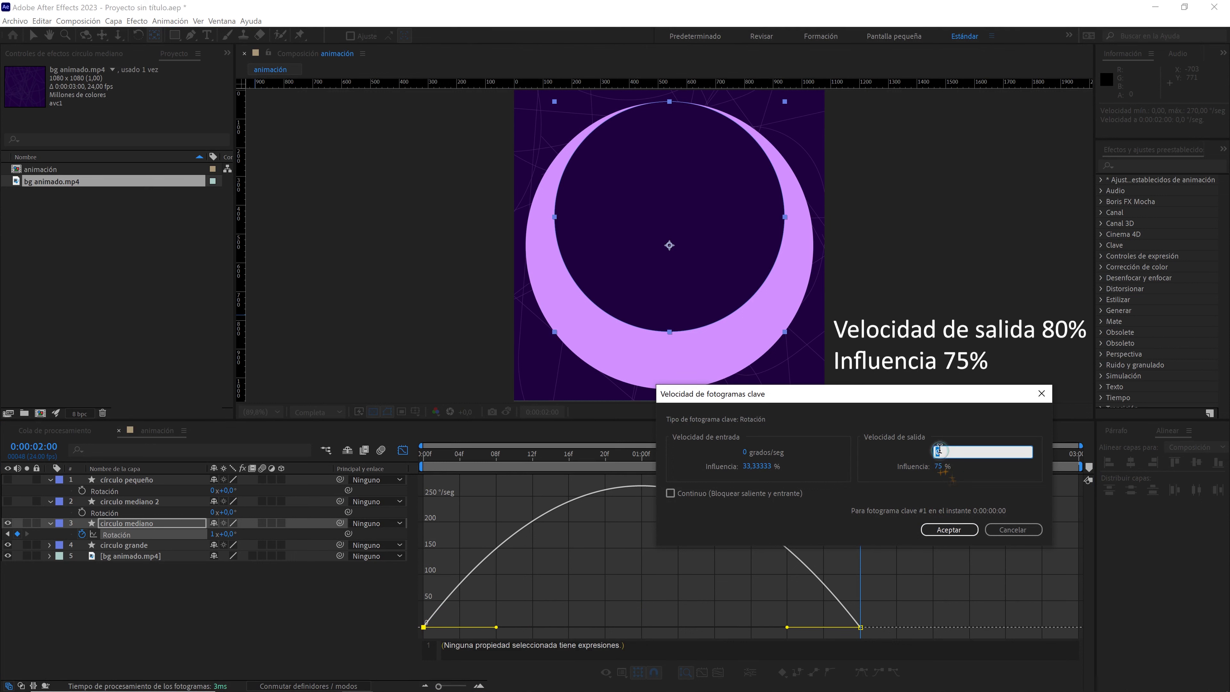
pyautogui.write('80')
pyautogui.click(949, 530)
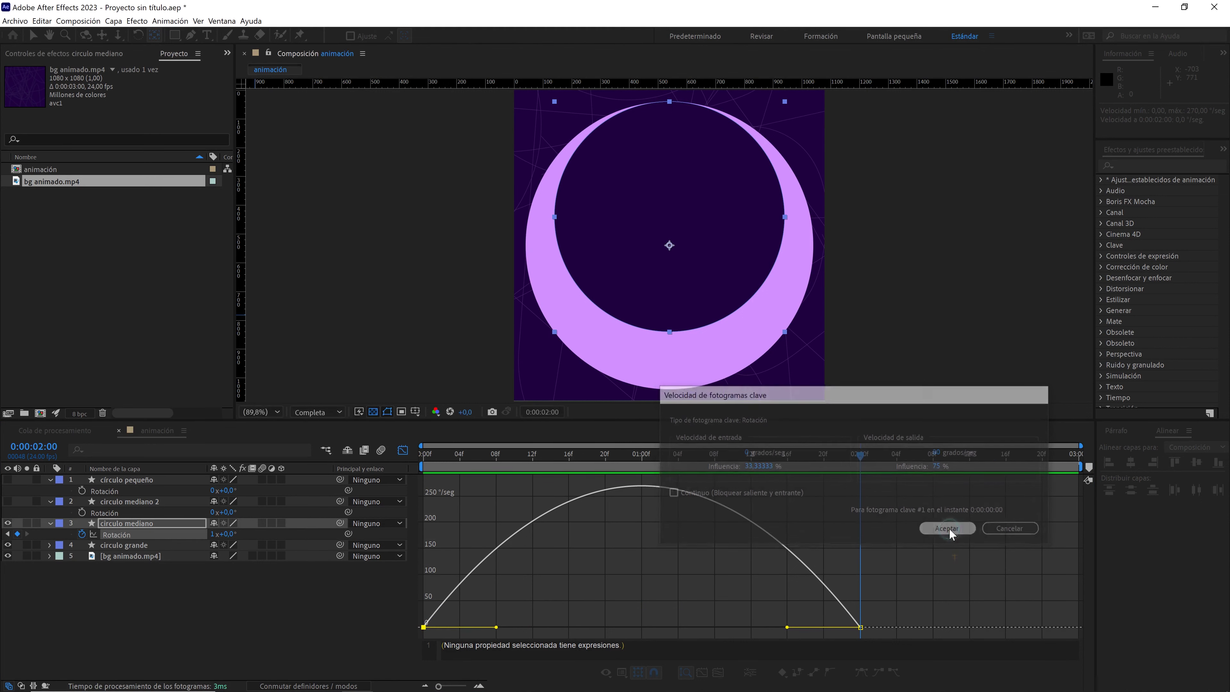
# Give the second Rotation keyframe incoming 75% influence at 80°/s, then leave the Graph Editor
pyautogui.doubleClick(860, 627)
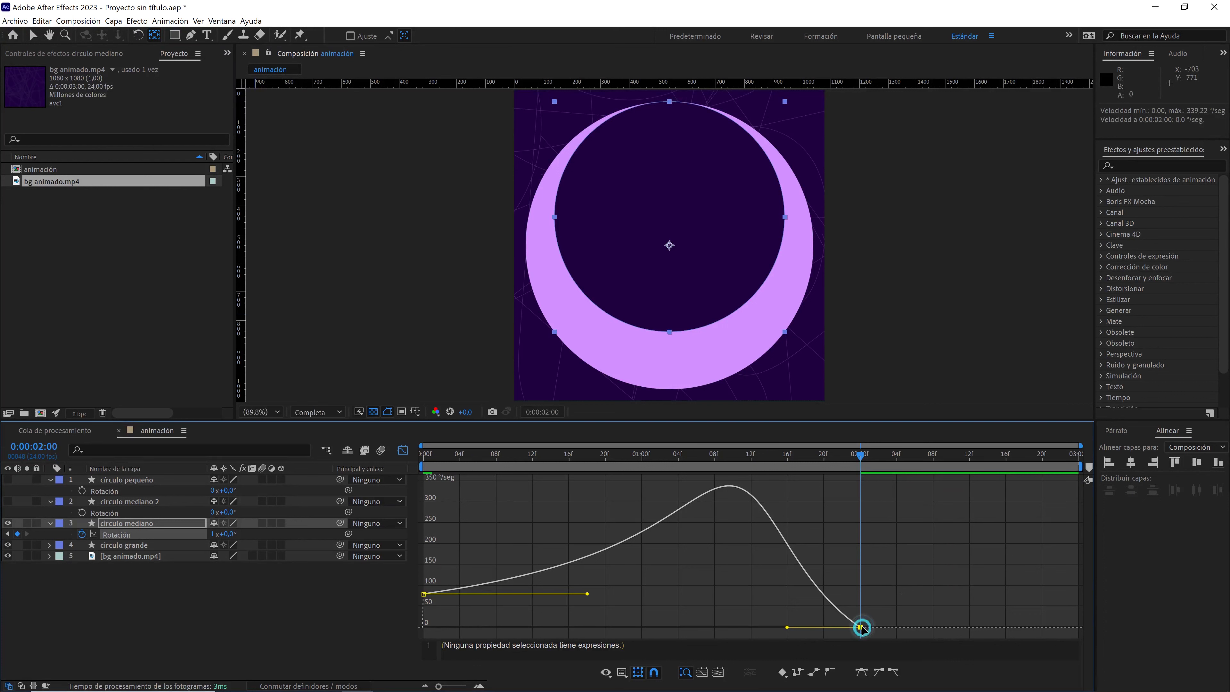
pyautogui.click(758, 463)
pyautogui.write('75')
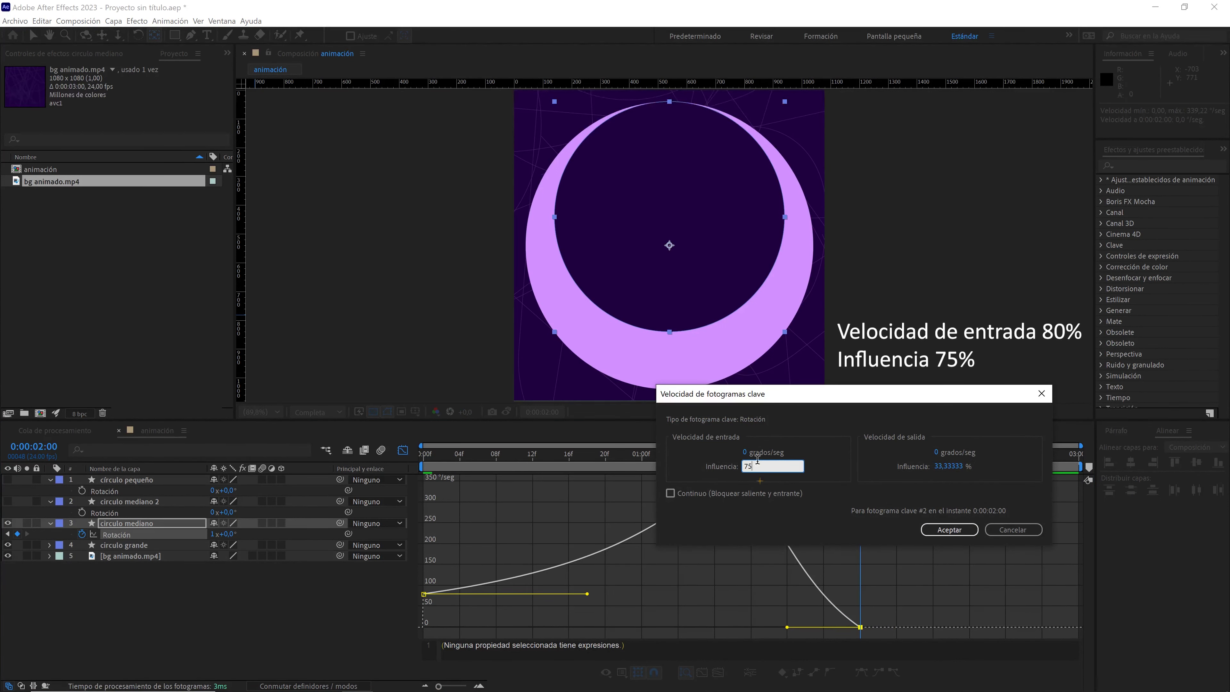
pyautogui.click(755, 451)
pyautogui.write('80')
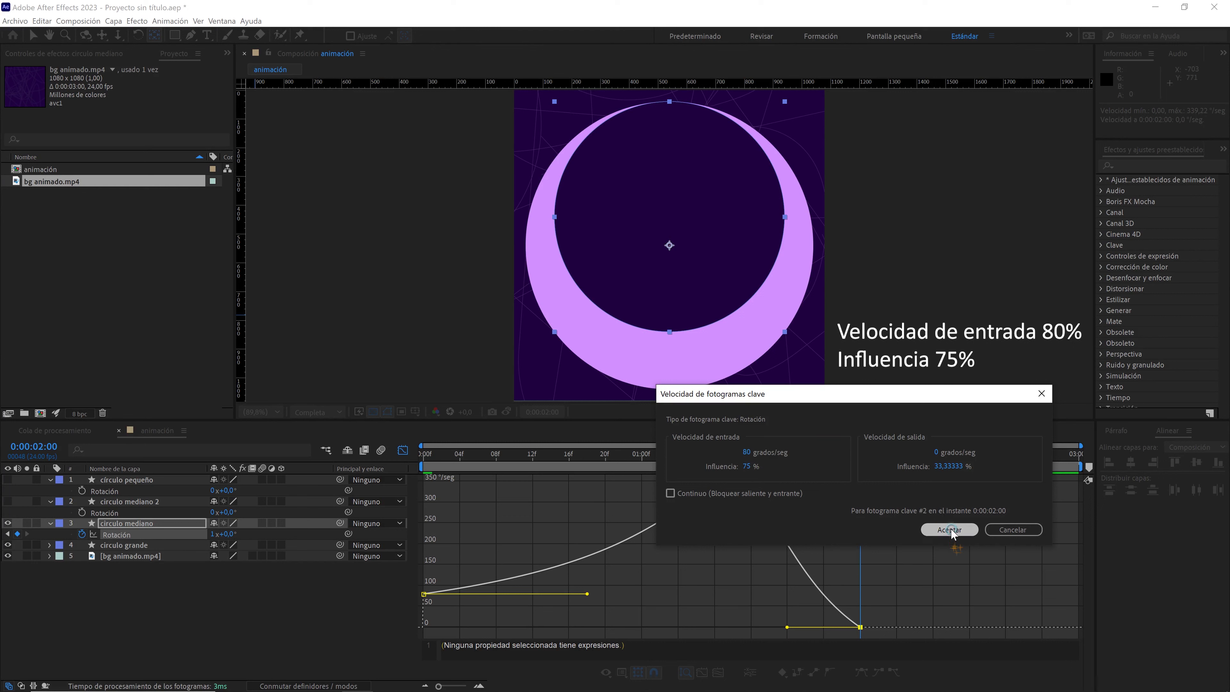
pyautogui.click(949, 530)
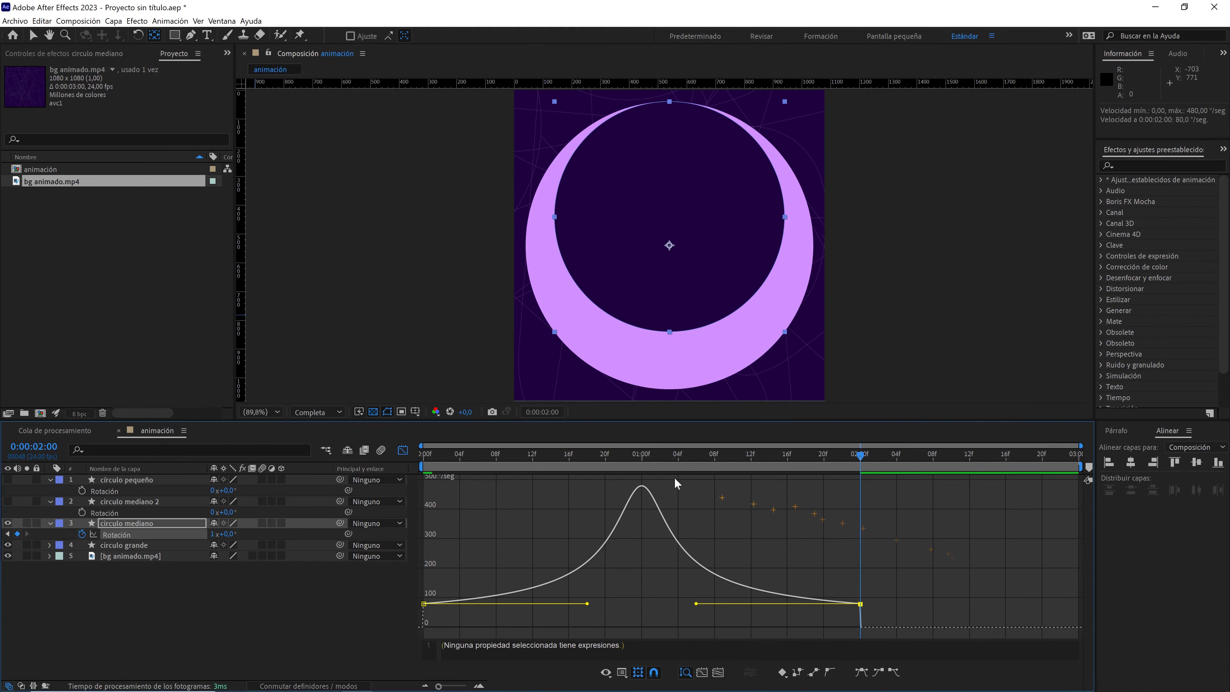
pyautogui.click(402, 450)
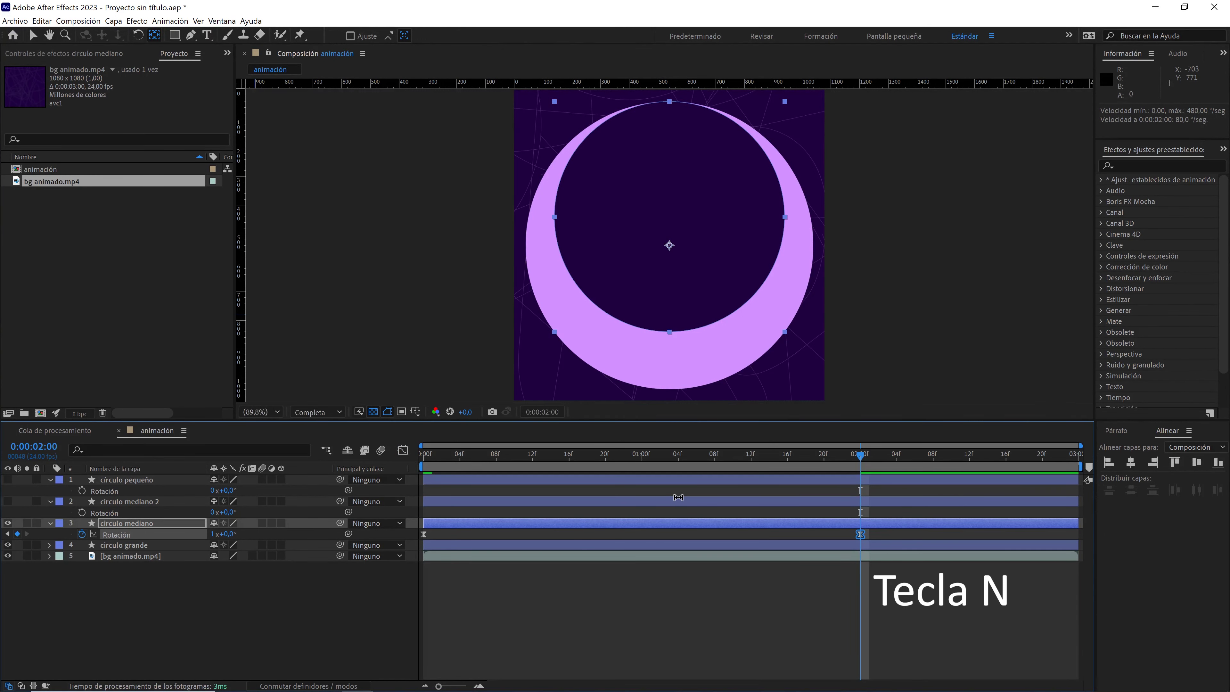
# End the work area at 0:00:02:00, return to frame 0, and play the preview
pyautogui.press('n')
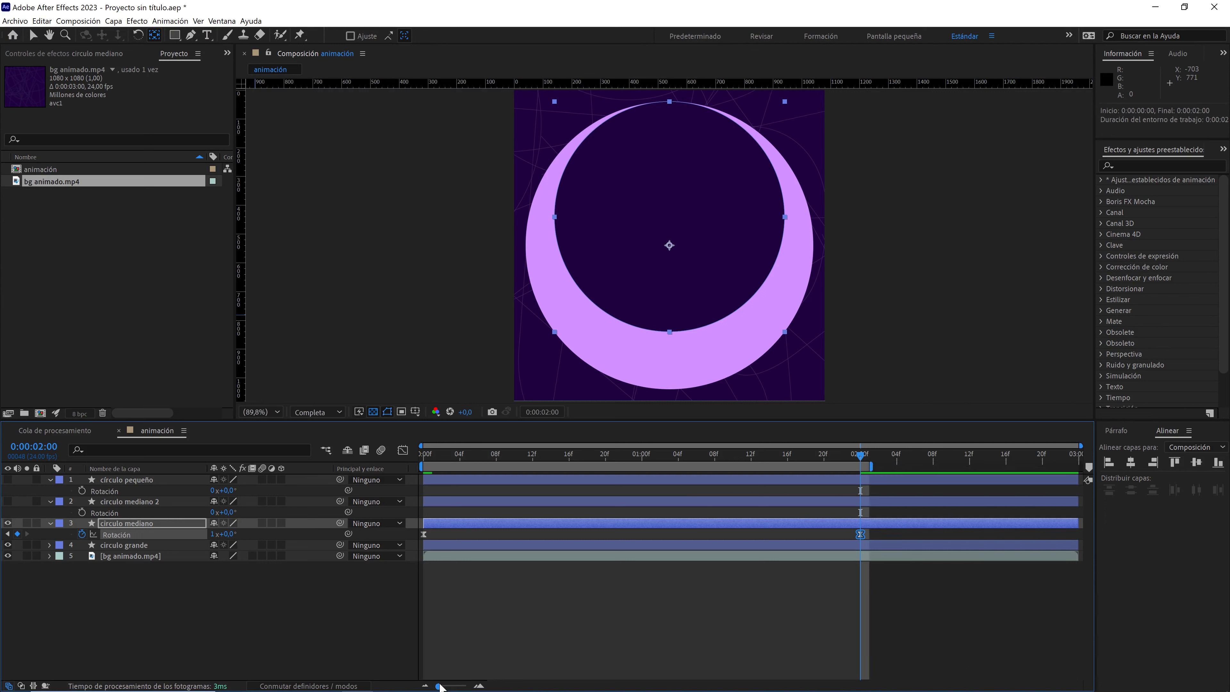
pyautogui.moveTo(438, 686); pyautogui.dragTo(451, 686)
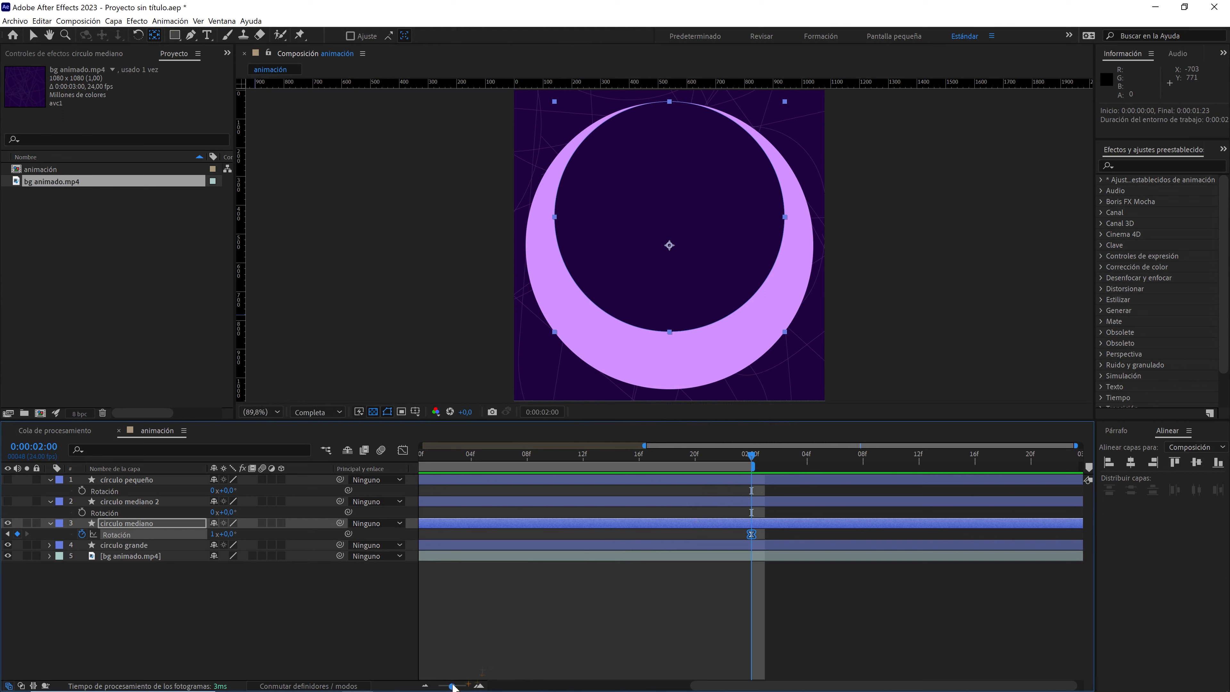
pyautogui.moveTo(453, 687); pyautogui.dragTo(439, 686)
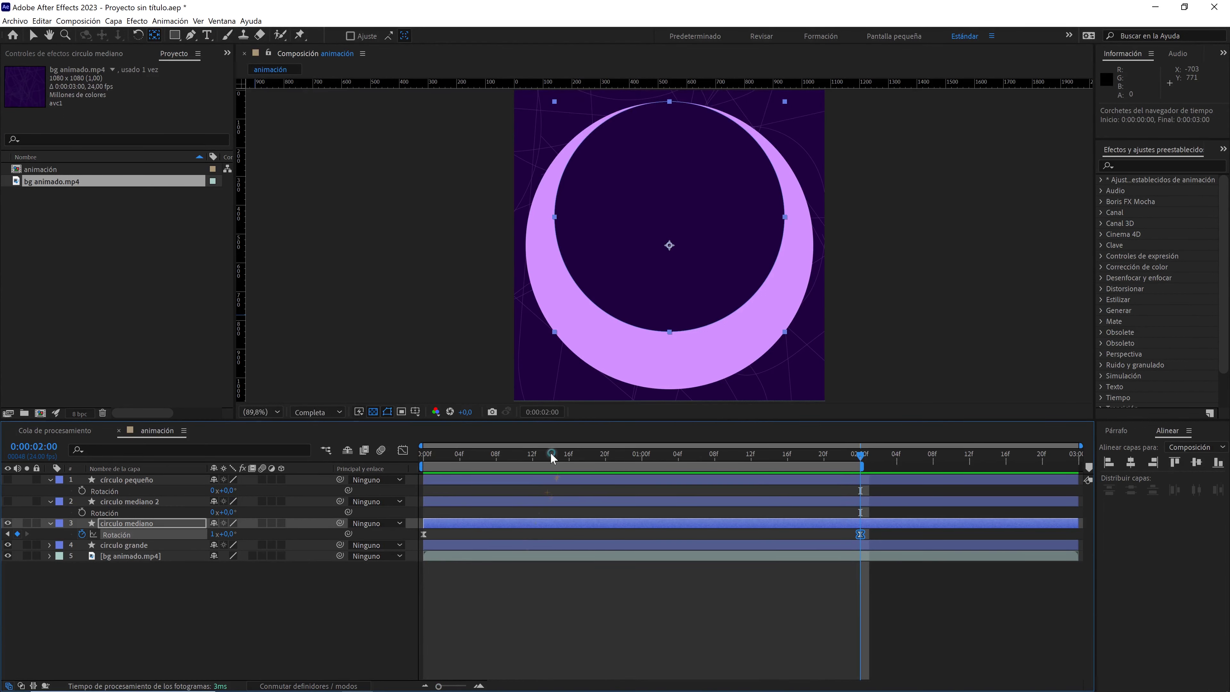
pyautogui.moveTo(552, 458); pyautogui.dragTo(424, 456)
pyautogui.click(373, 594)
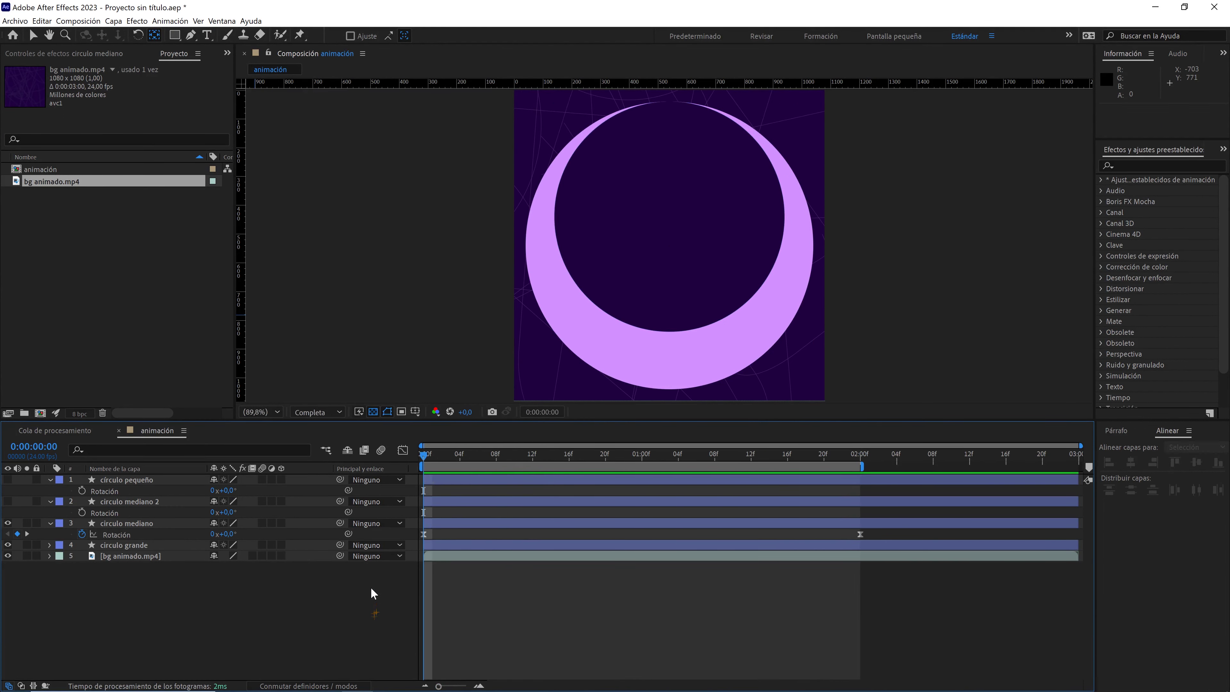
pyautogui.press('space')
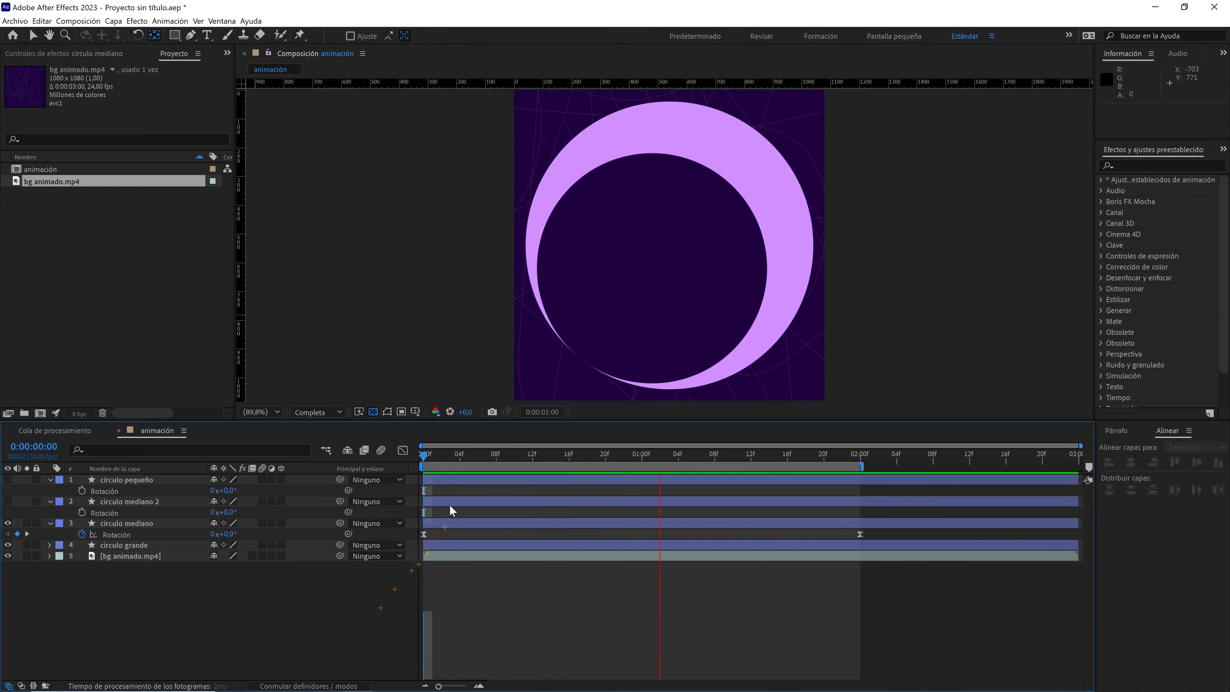
# Show circulo mediano 2, parent it to circulo mediano, and preview the motion
pyautogui.press('space')
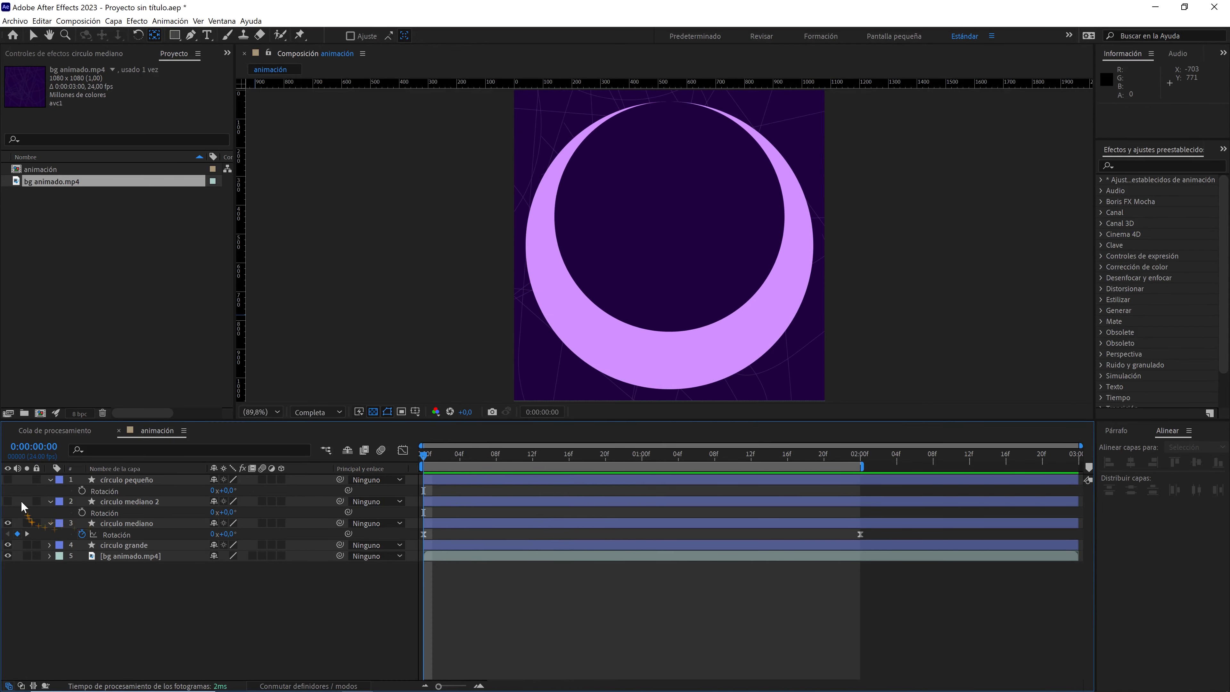
pyautogui.click(9, 502)
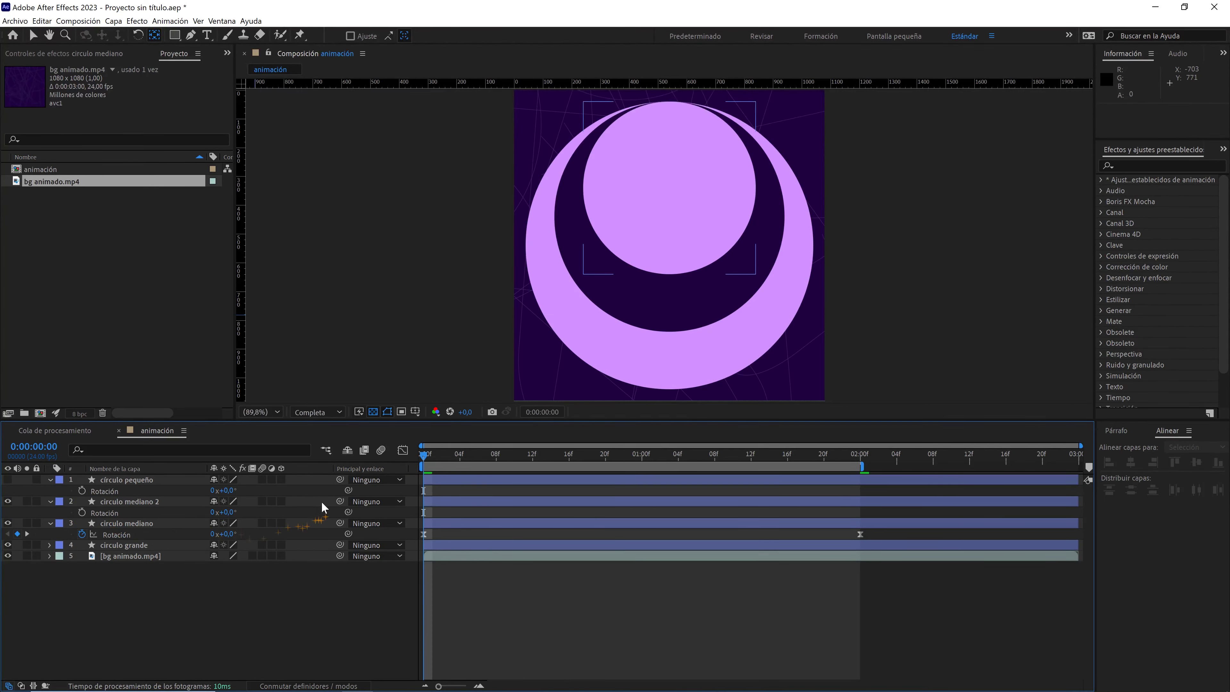
pyautogui.moveTo(340, 501); pyautogui.dragTo(159, 523)
pyautogui.press('space')
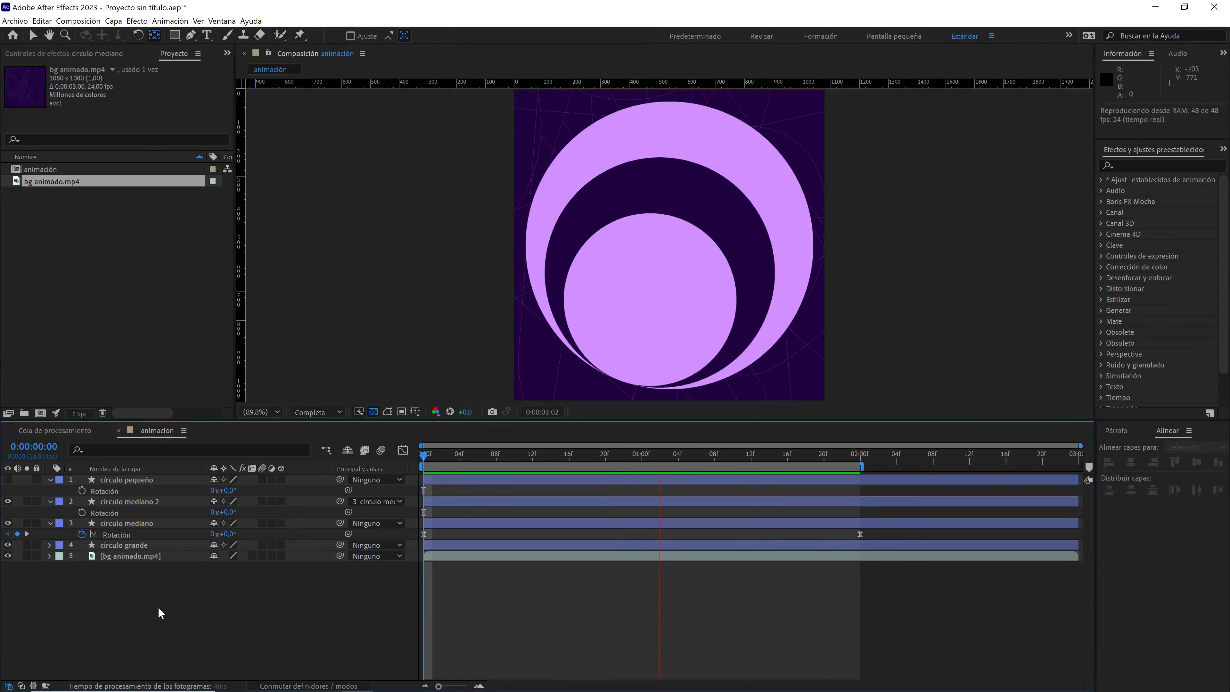
pyautogui.press('space')
# Show círculo pequeño, parent it to circulo mediano 2, and preview the nested rotation
pyautogui.click(108, 479)
pyautogui.click(8, 479)
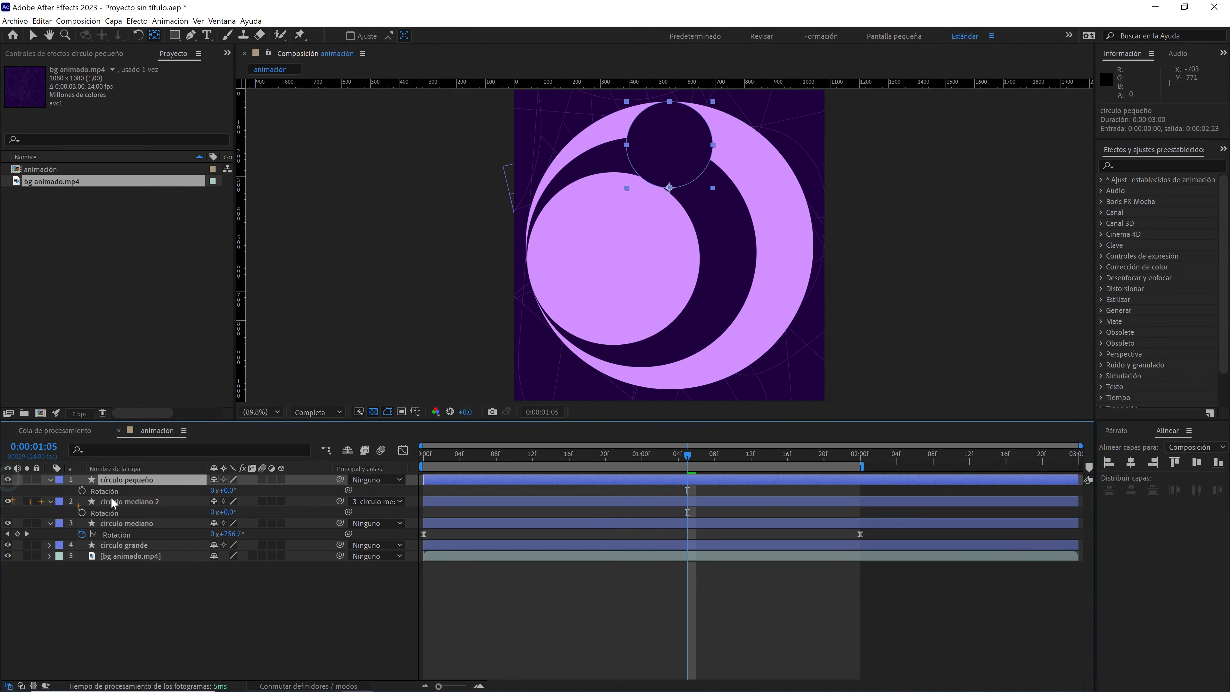
pyautogui.moveTo(599, 455); pyautogui.dragTo(424, 454)
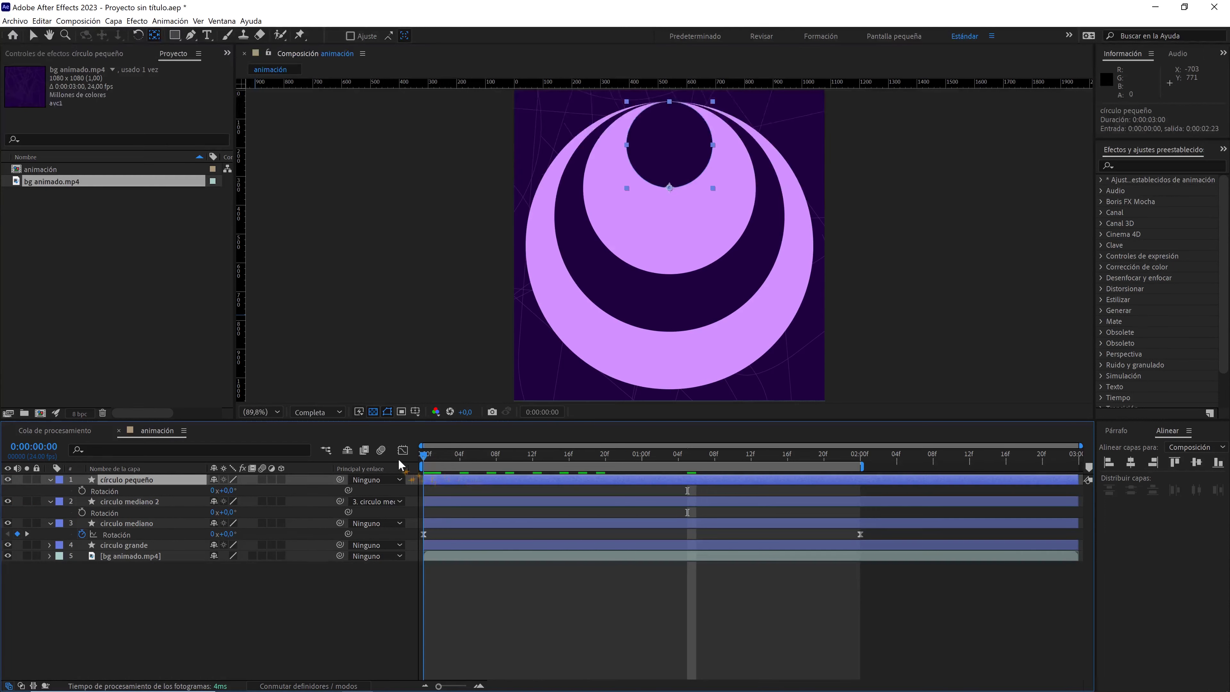
pyautogui.moveTo(341, 480); pyautogui.dragTo(178, 506)
pyautogui.press('space')
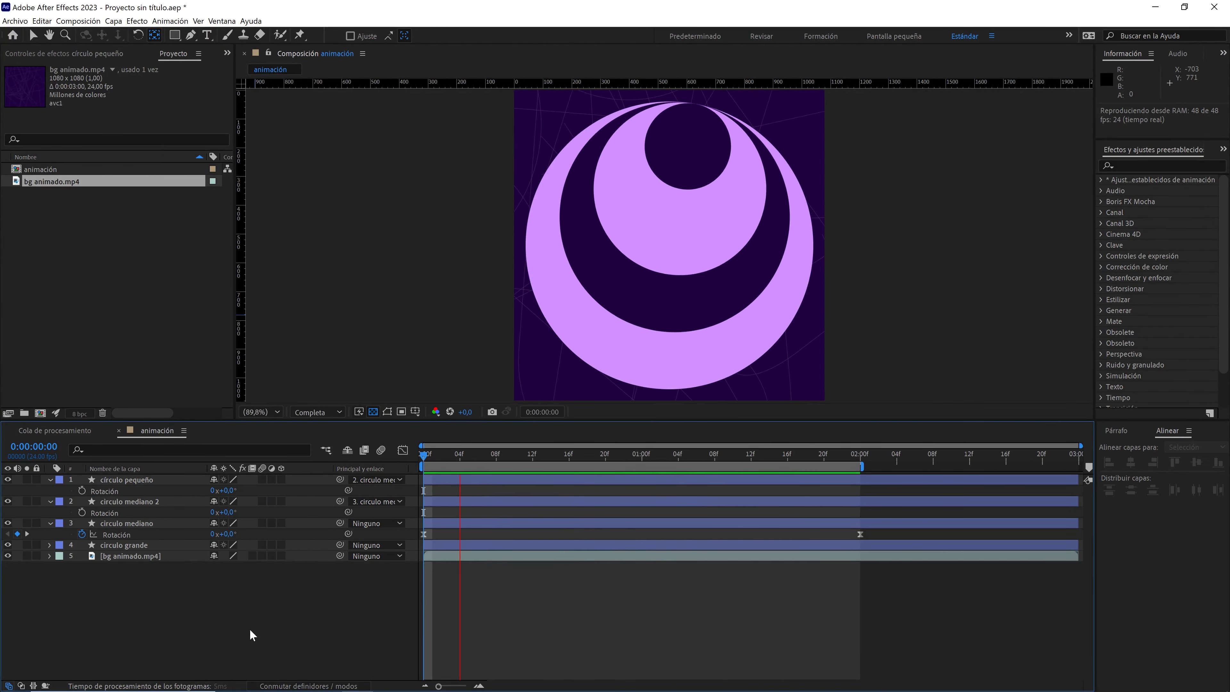
# Add círculo pequeño Rotation keyframes at 0:00:00:16 and at 0:00:02:00
pyautogui.click(552, 459)
pyautogui.moveTo(551, 460); pyautogui.dragTo(567, 465)
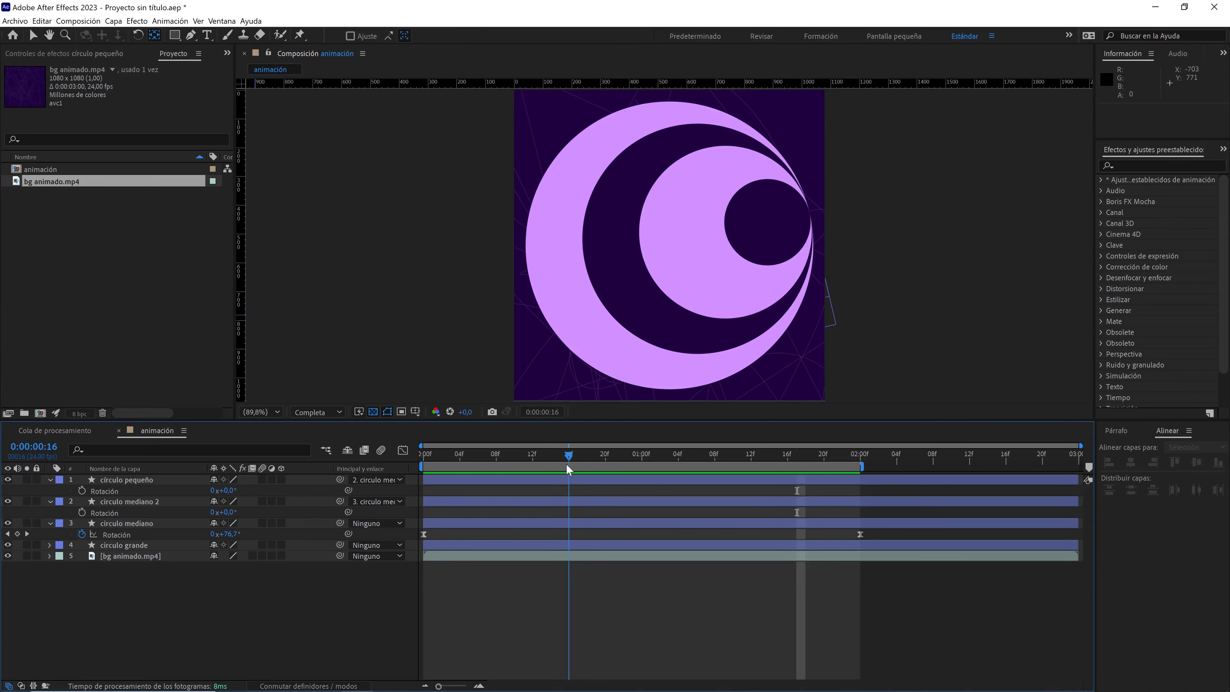
pyautogui.click(81, 490)
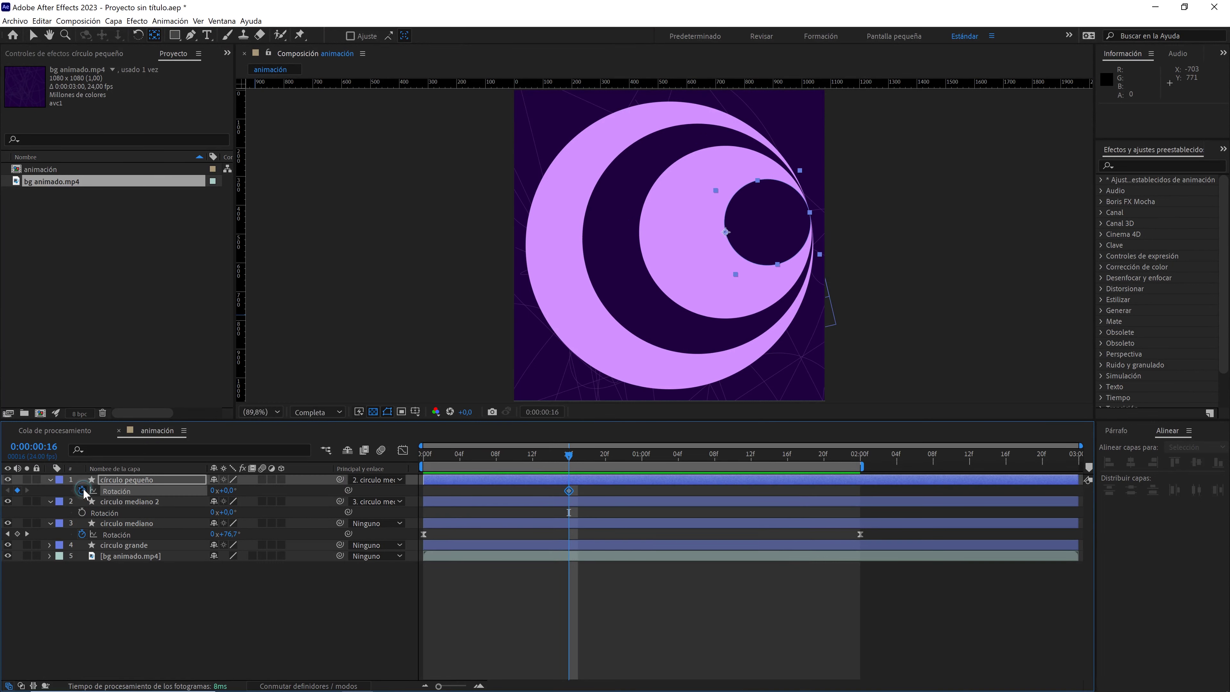
pyautogui.moveTo(600, 453); pyautogui.dragTo(862, 474)
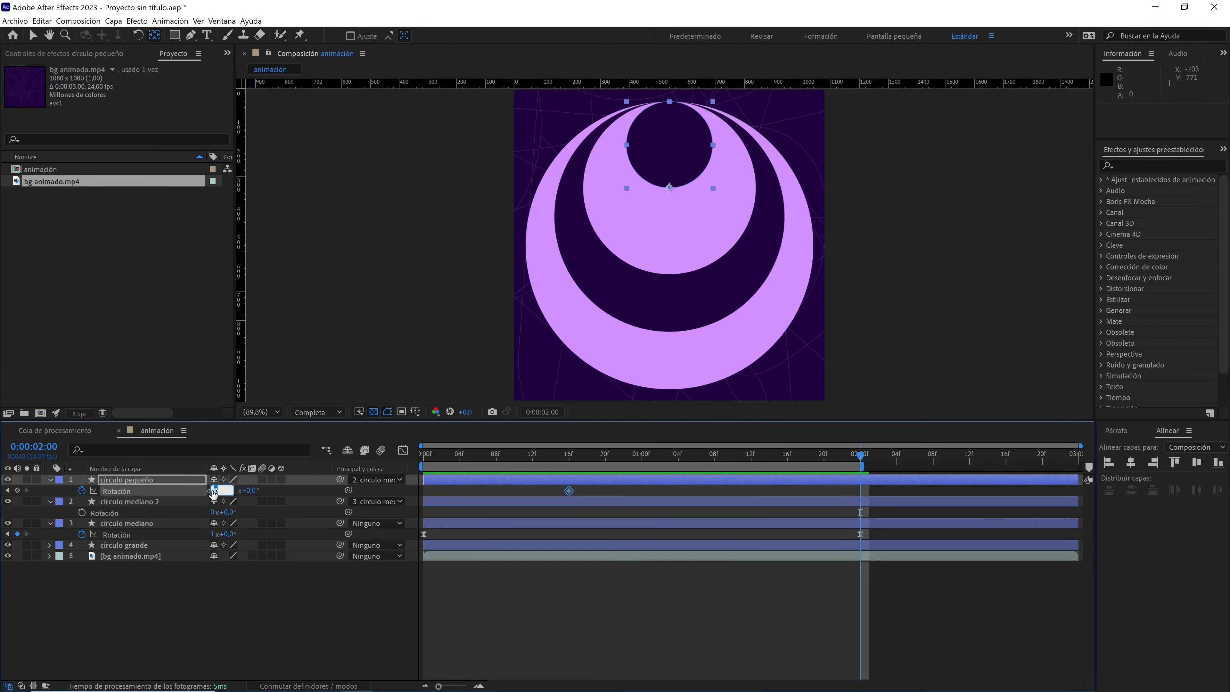
pyautogui.write('0')
pyautogui.click(276, 604)
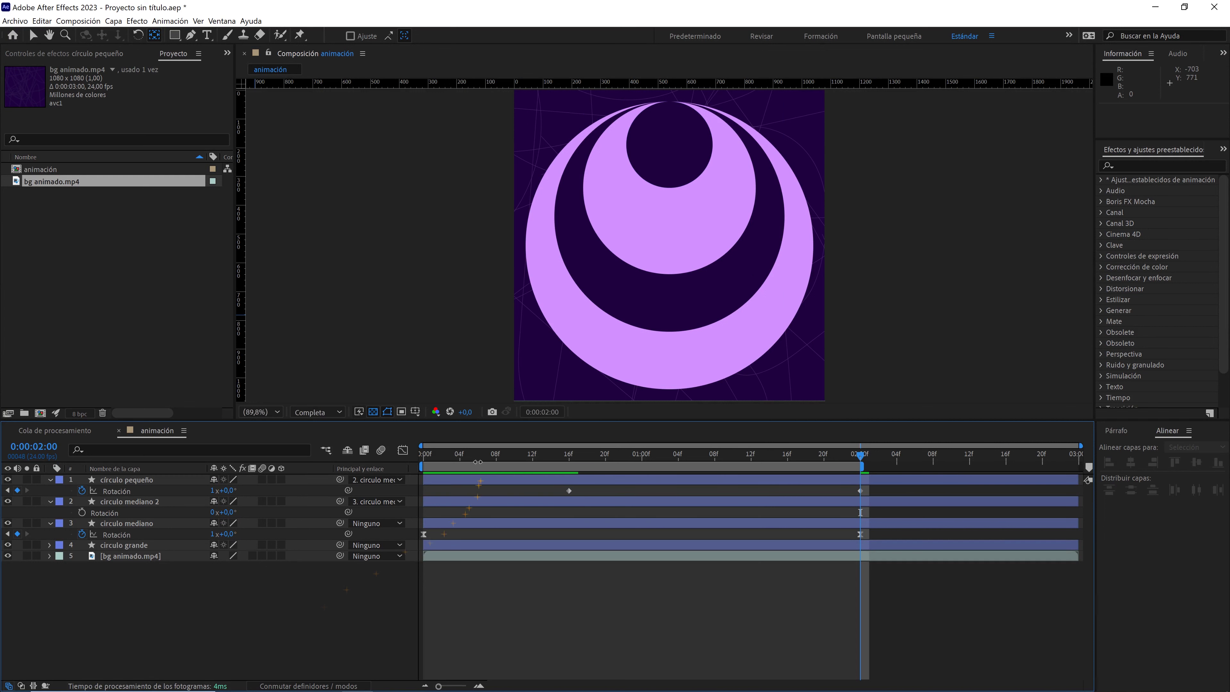
# Preview the nested motion, then Easy Ease both of círculo pequeño's rotation keyframes
pyautogui.press('space')
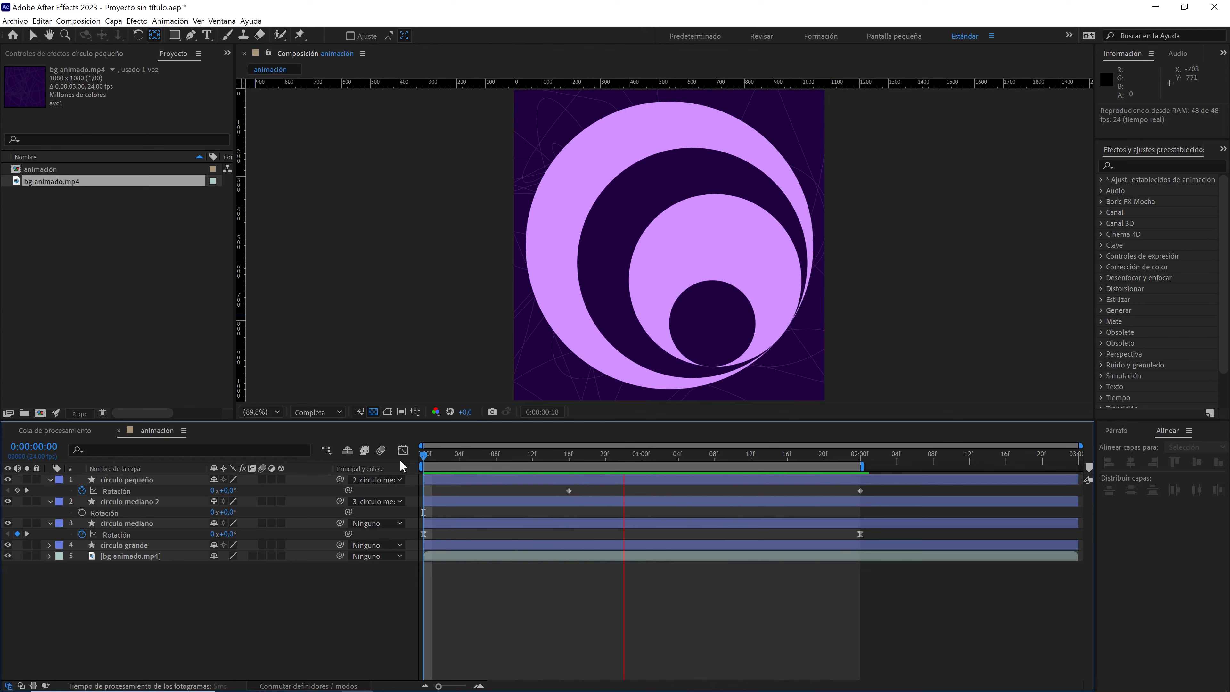
pyautogui.press('space')
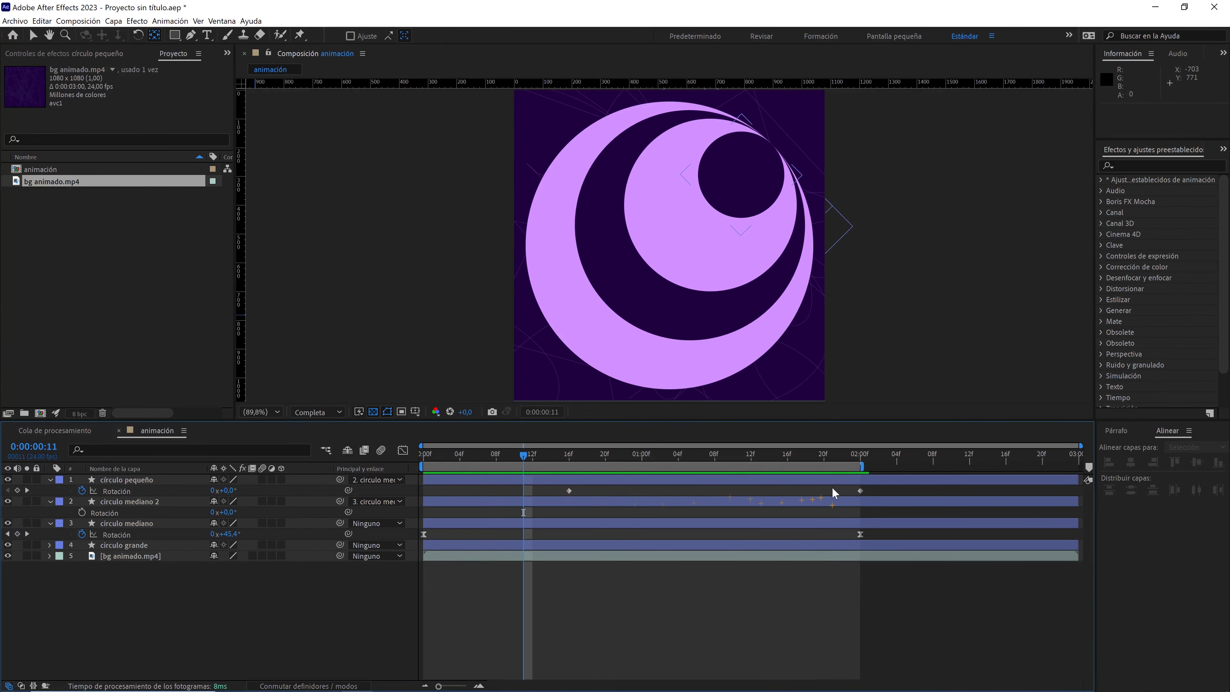
pyautogui.moveTo(877, 491); pyautogui.dragTo(558, 504)
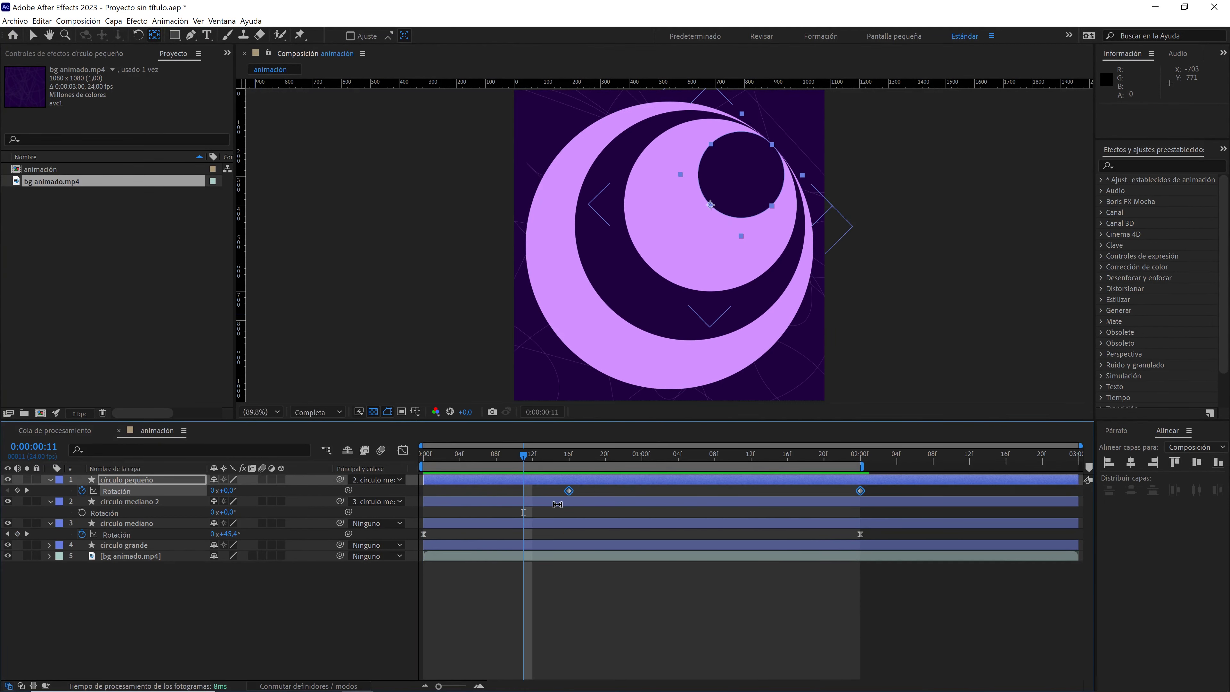
pyautogui.press('F9')
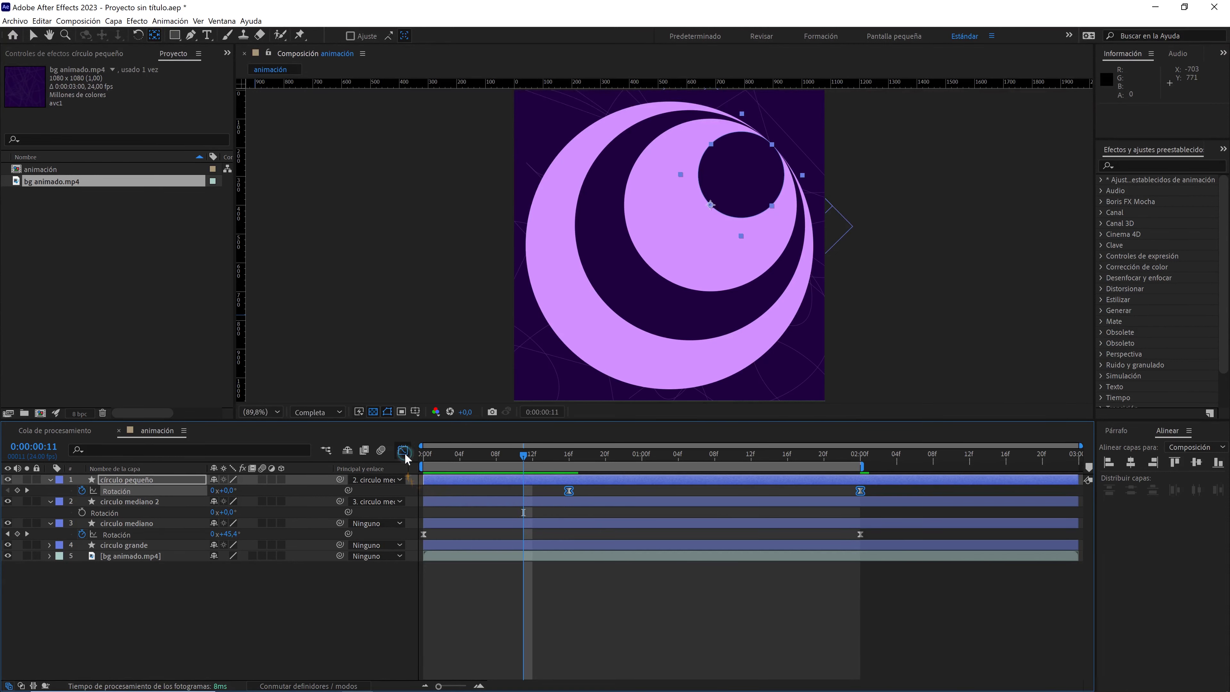
# In the Graph Editor, set the first keyframe's outgoing influence to 70%
pyautogui.click(404, 454)
pyautogui.doubleClick(569, 628)
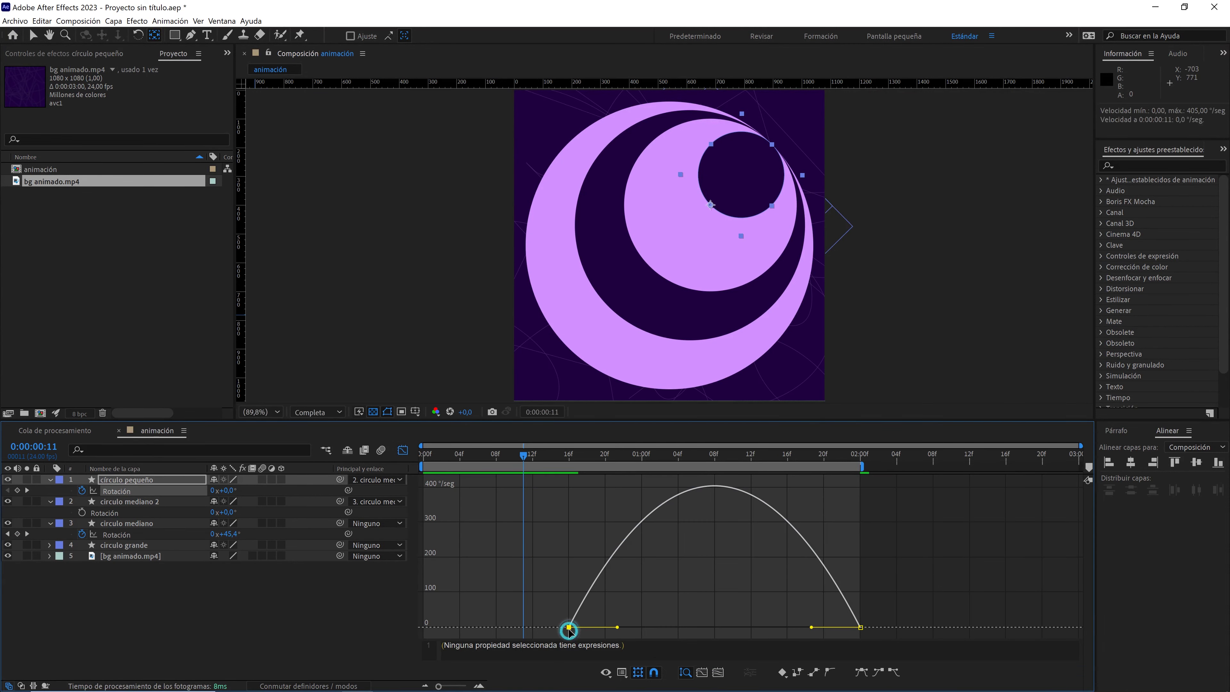
pyautogui.click(949, 466)
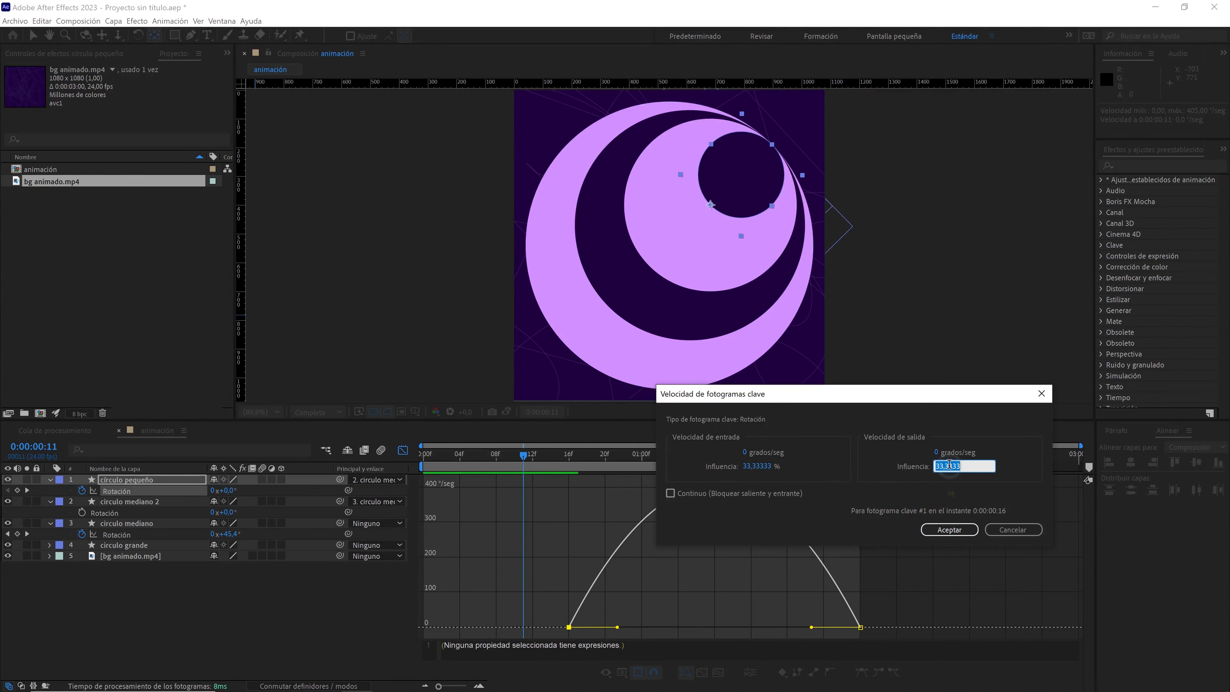
pyautogui.click(947, 452)
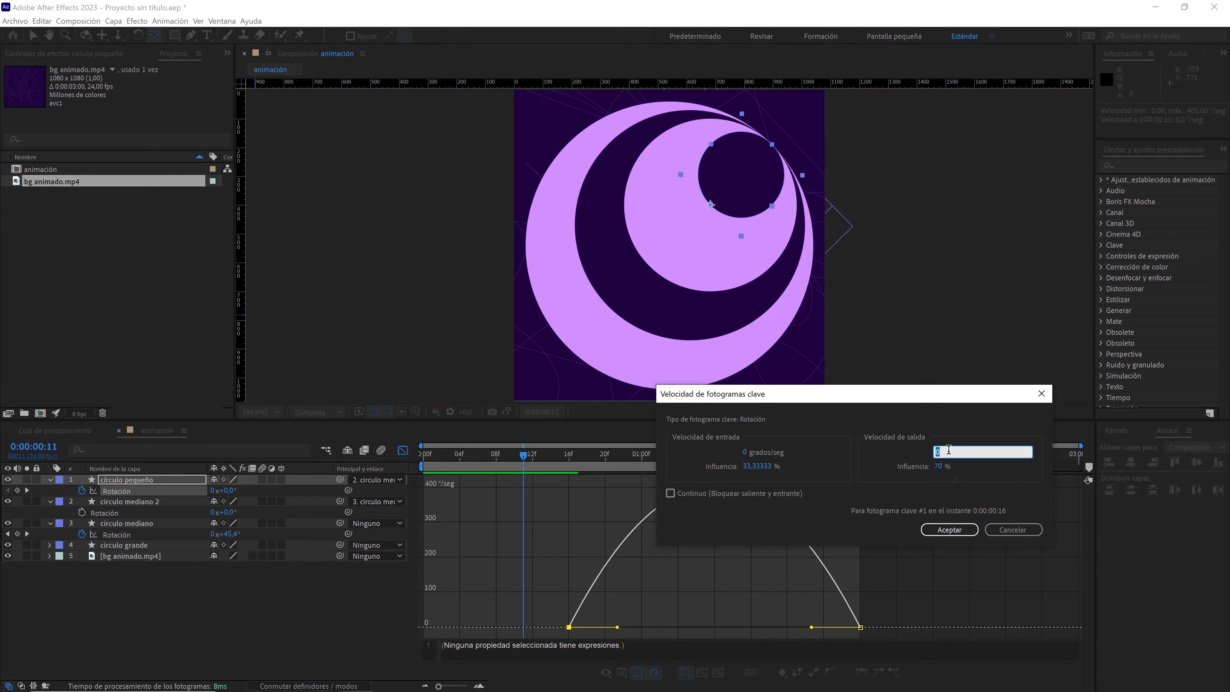
pyautogui.write('80')
pyautogui.click(949, 529)
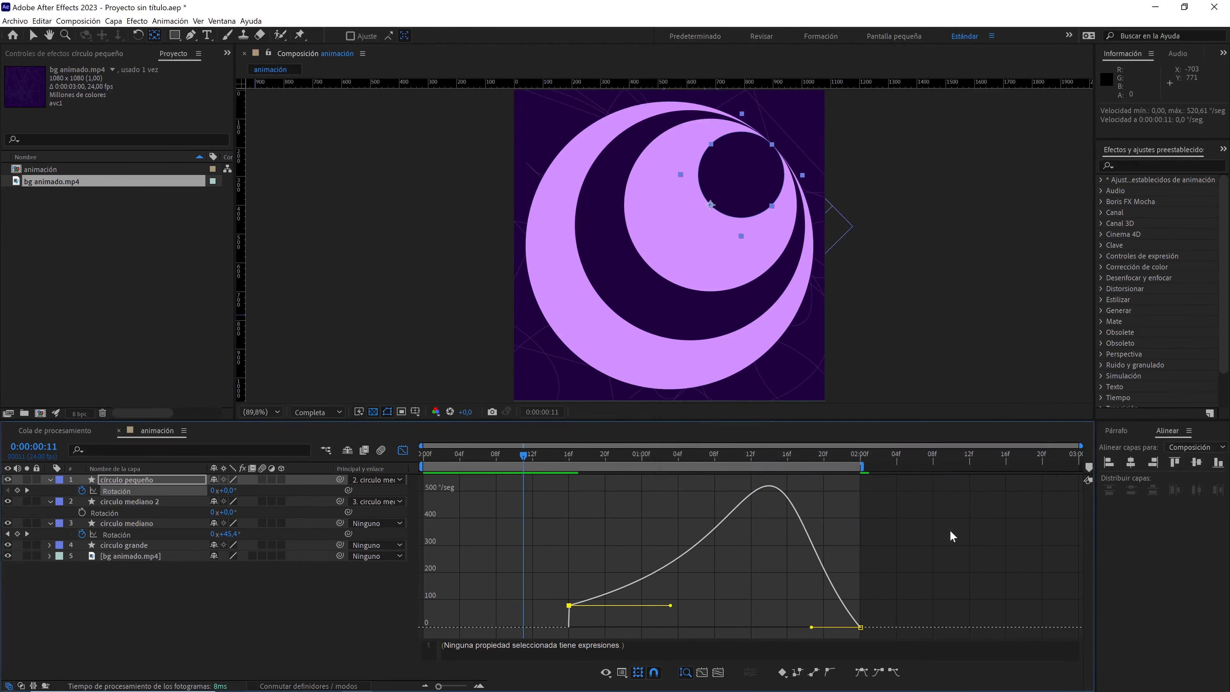
# Set the second keyframe's incoming influence to 70%, then return to frame 0
pyautogui.doubleClick(860, 627)
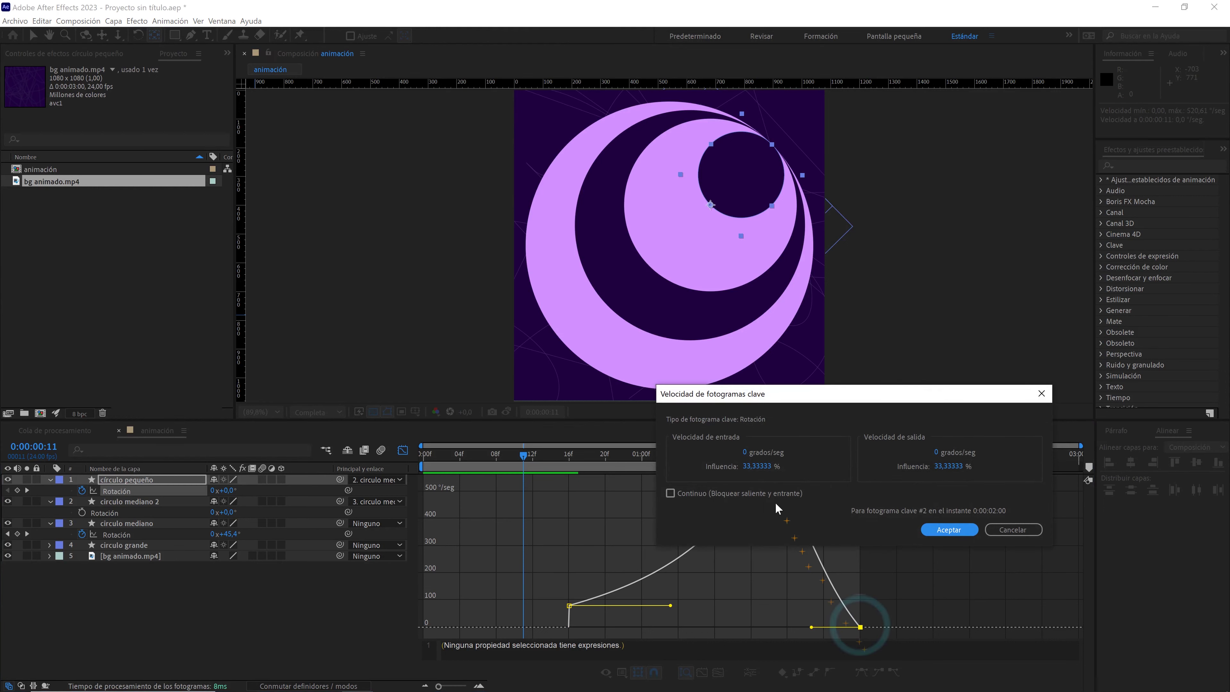
pyautogui.click(753, 466)
pyautogui.write('70')
pyautogui.click(747, 452)
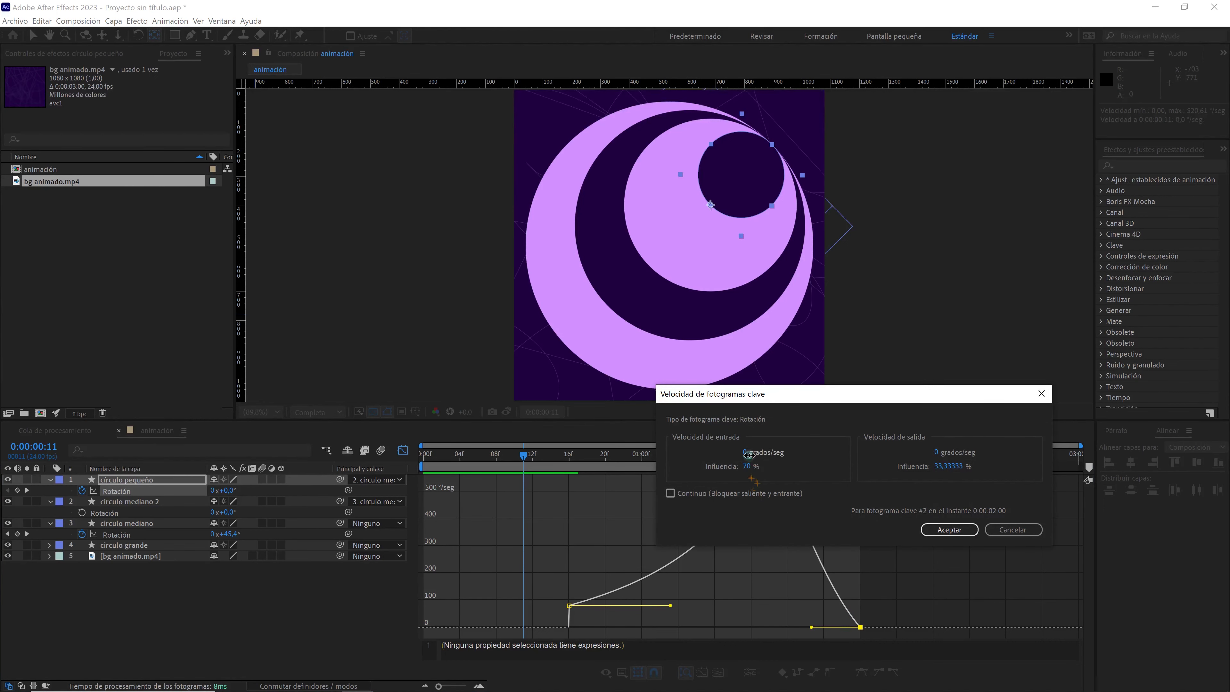
pyautogui.click(943, 529)
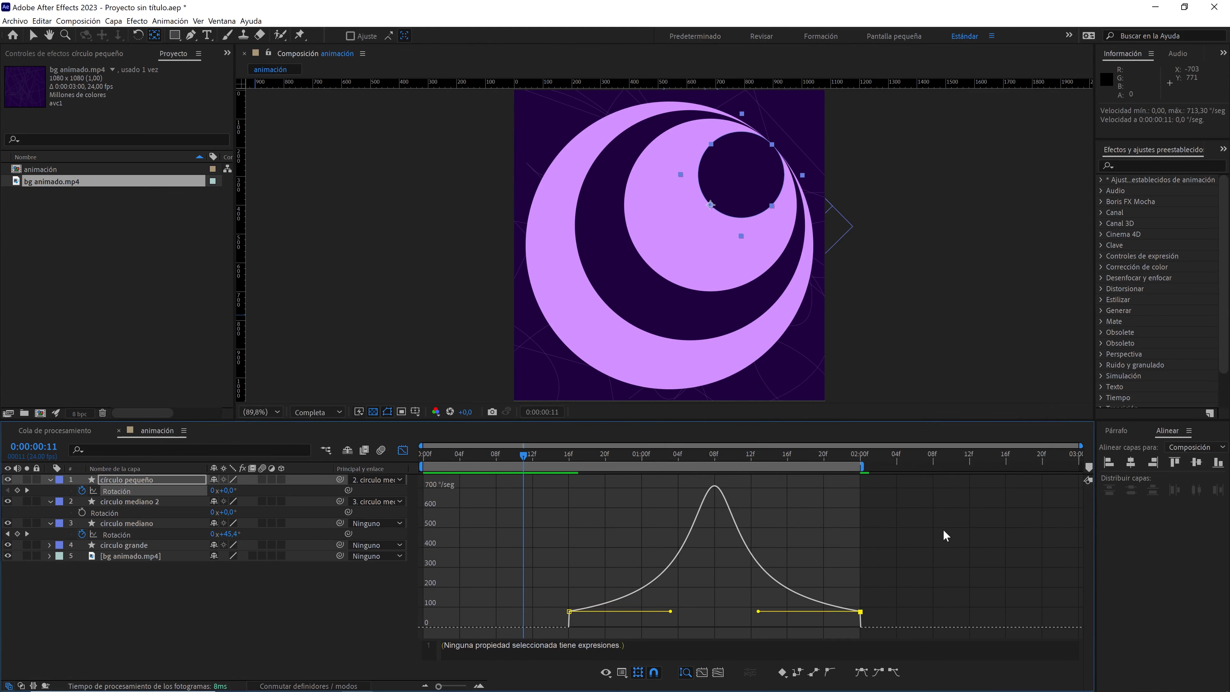
pyautogui.click(403, 449)
pyautogui.moveTo(485, 452); pyautogui.dragTo(410, 458)
# Collapse all layer properties and add a new adjustment layer (Capa de ajuste) on top
pyautogui.click(294, 613)
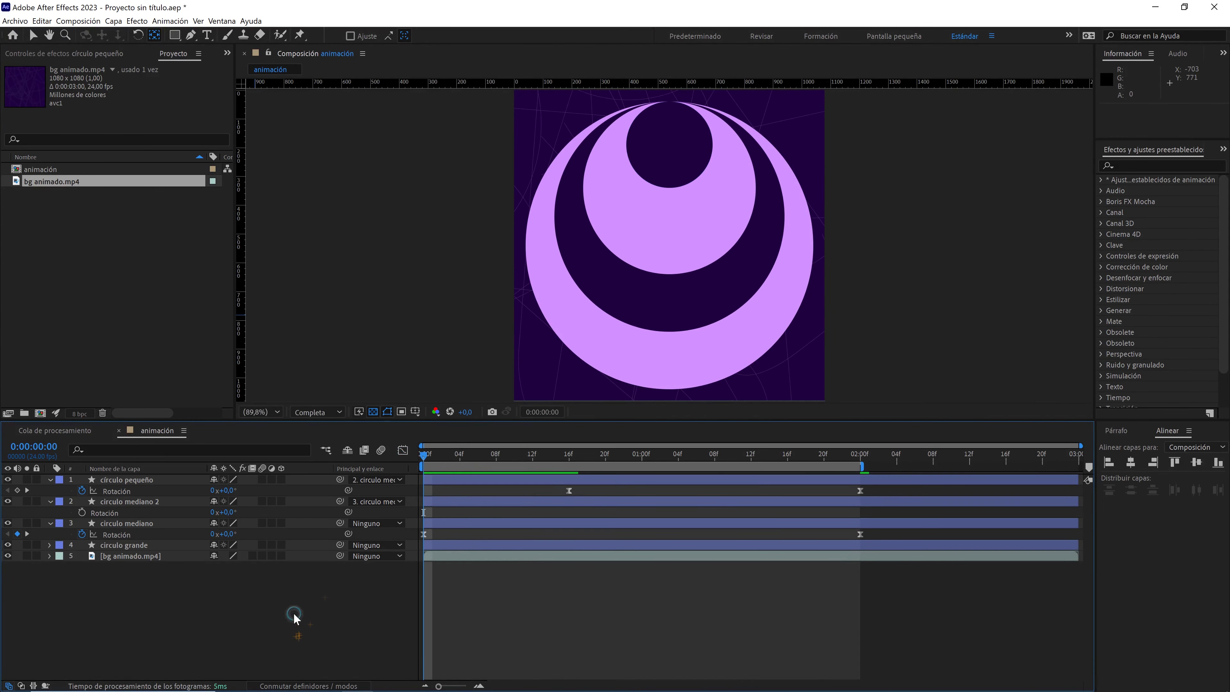
pyautogui.hotkey('ctrl', 'a')
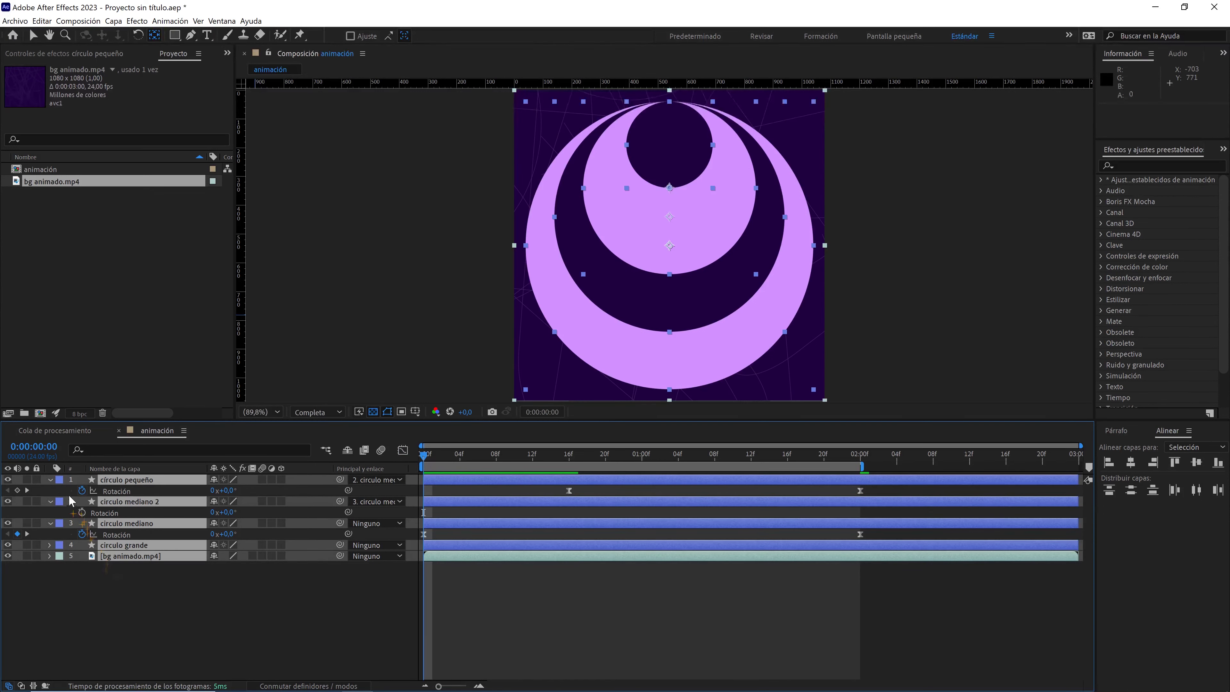
pyautogui.click(52, 478)
pyautogui.rightClick(160, 571)
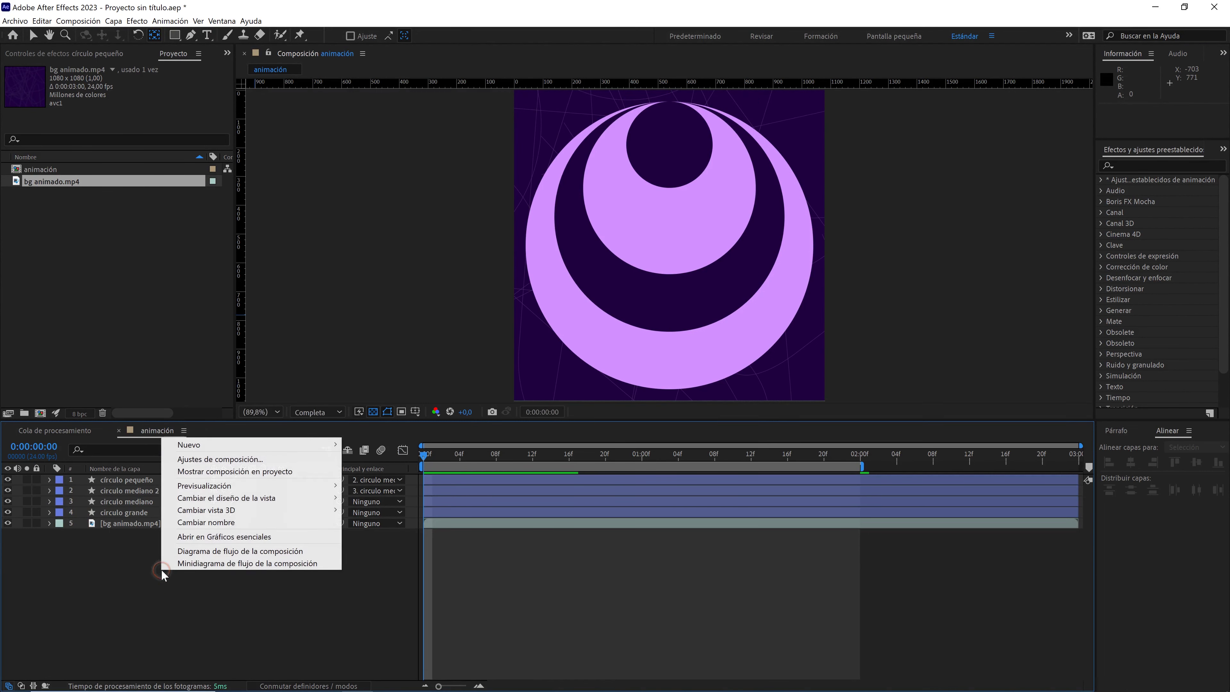
pyautogui.moveTo(310, 444)
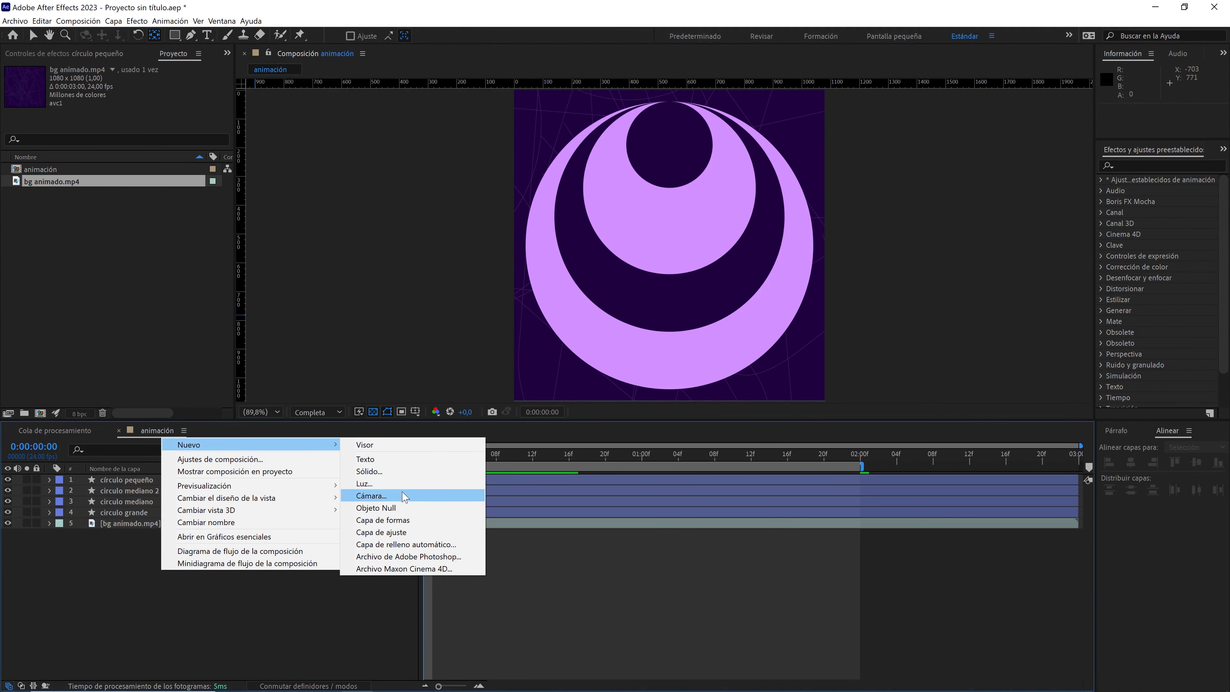
pyautogui.click(406, 533)
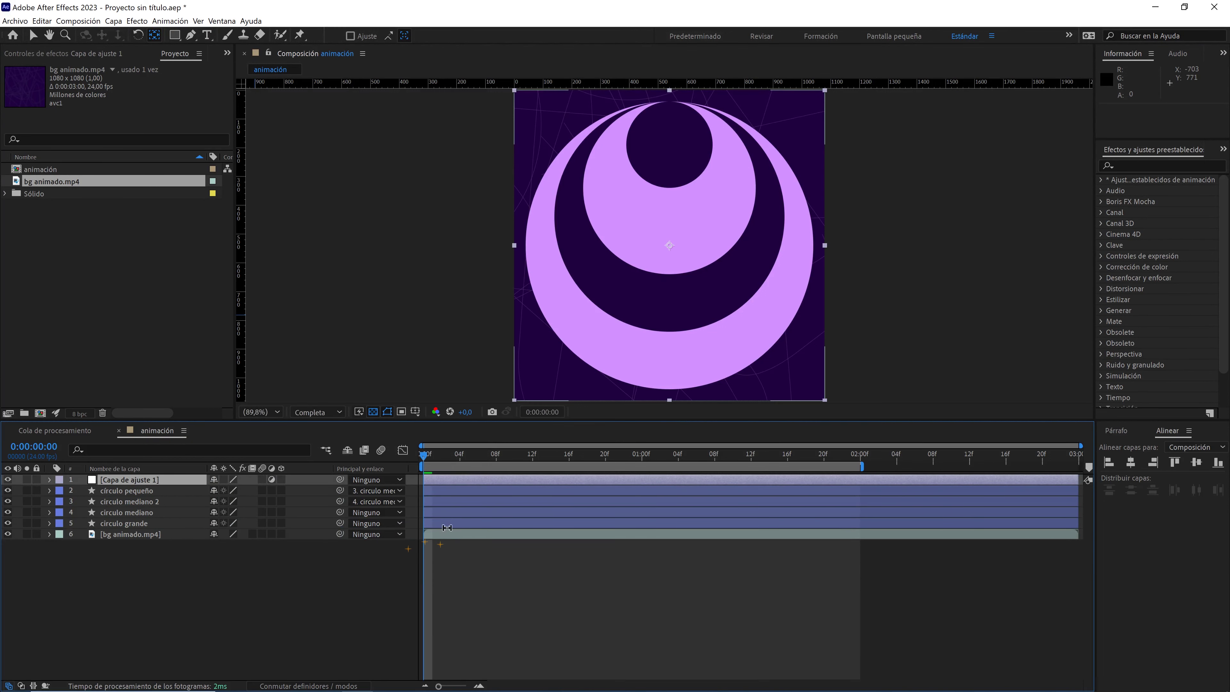
# Search 'desplazami' and apply Desplazamiento turbulento to the adjustment layer
pyautogui.click(1145, 161)
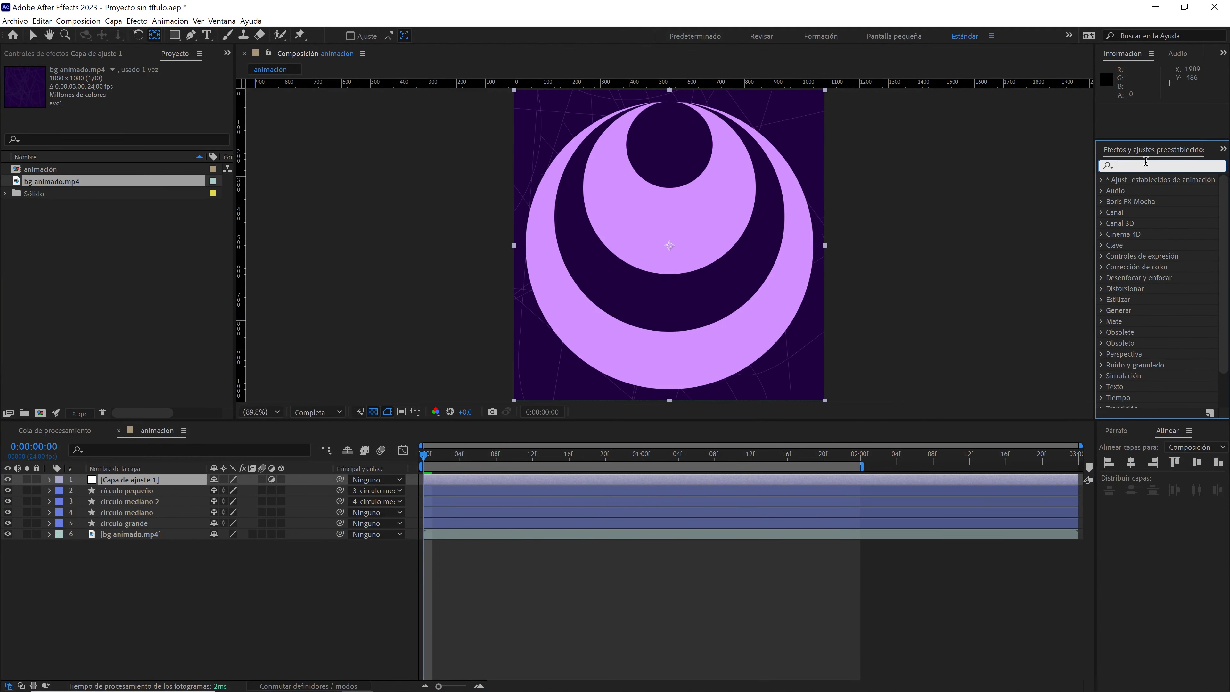
pyautogui.write('desplaz')
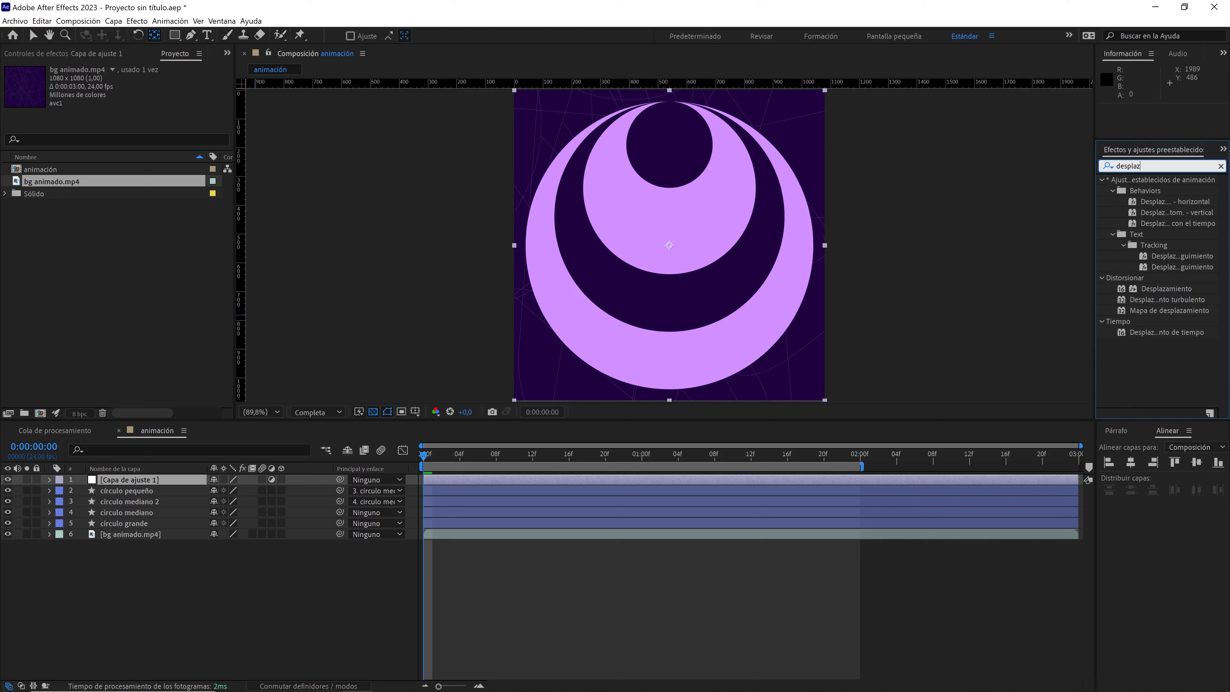
pyautogui.write('amiento')
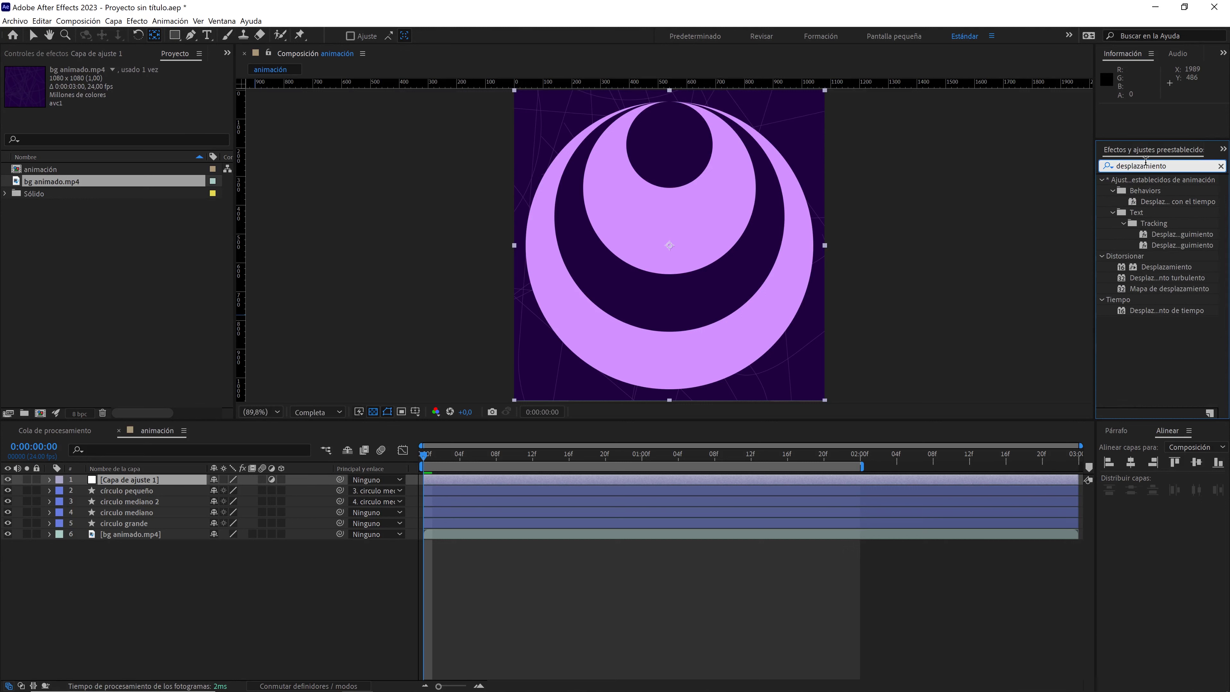
pyautogui.moveTo(1167, 278); pyautogui.dragTo(167, 479)
pyautogui.press('h')
pyautogui.moveTo(625, 248); pyautogui.dragTo(399, 253)
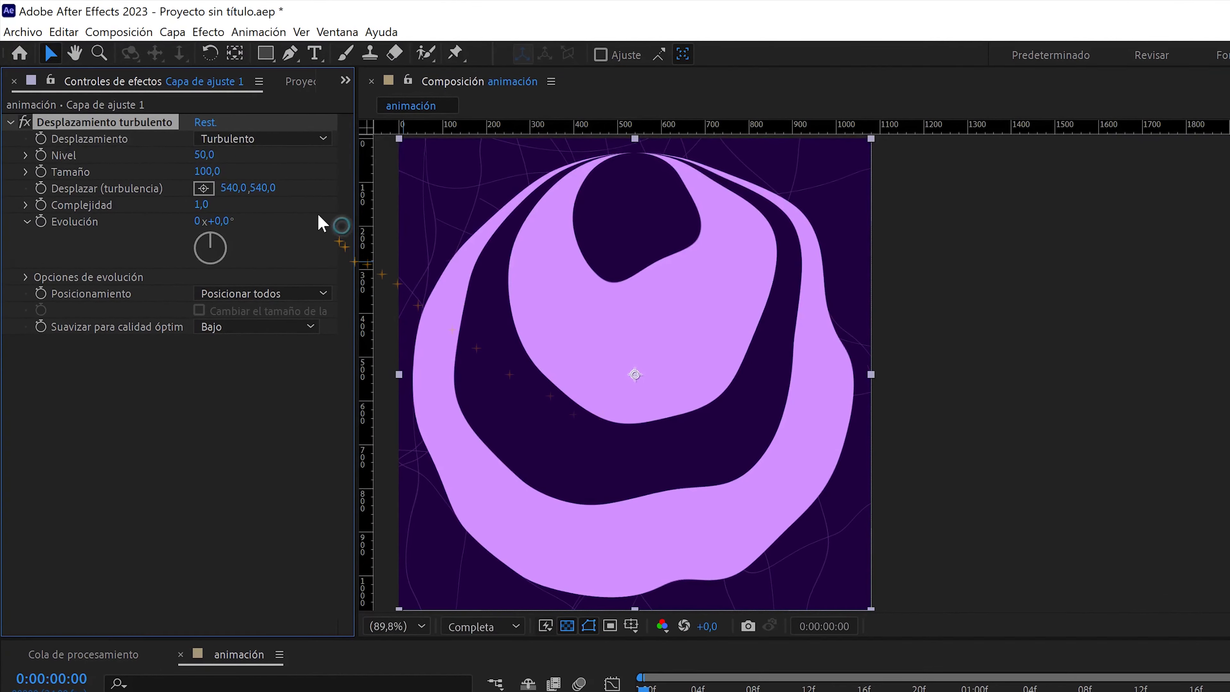
# Set Desplazamiento turbulento to Nivel 20, Tamaño 2 and Desplazamiento cruzado type
pyautogui.click(201, 148)
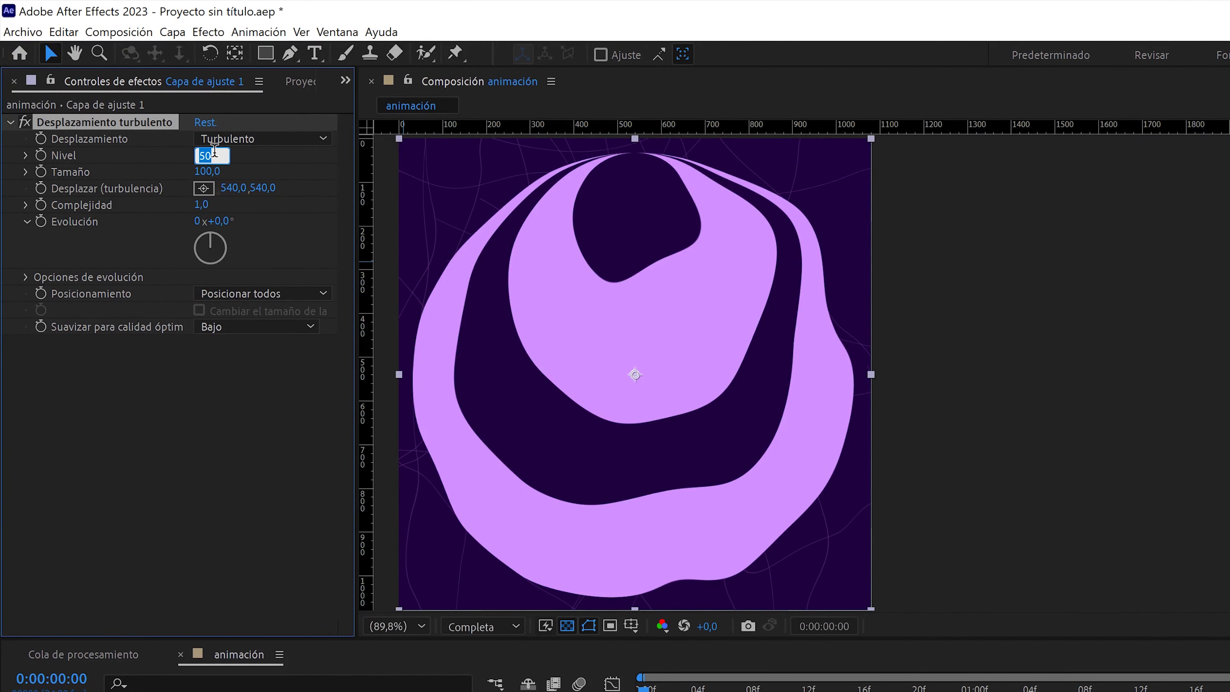
pyautogui.write('20')
pyautogui.press('Return')
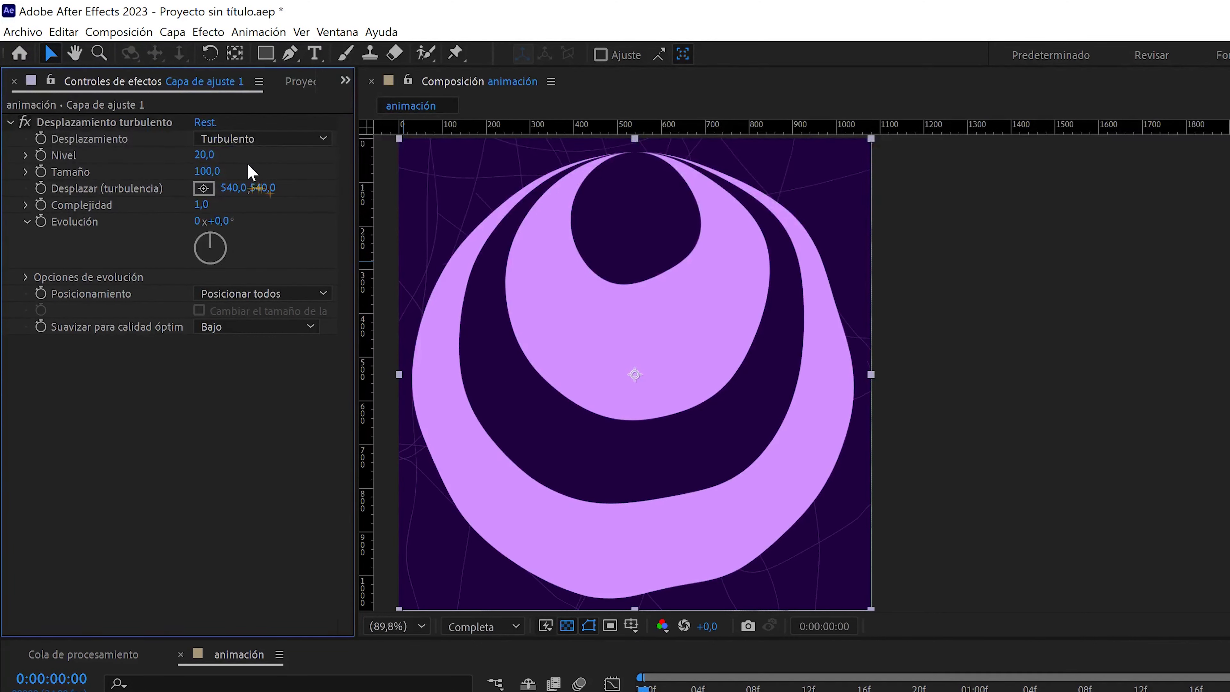
pyautogui.click(218, 171)
pyautogui.write('2')
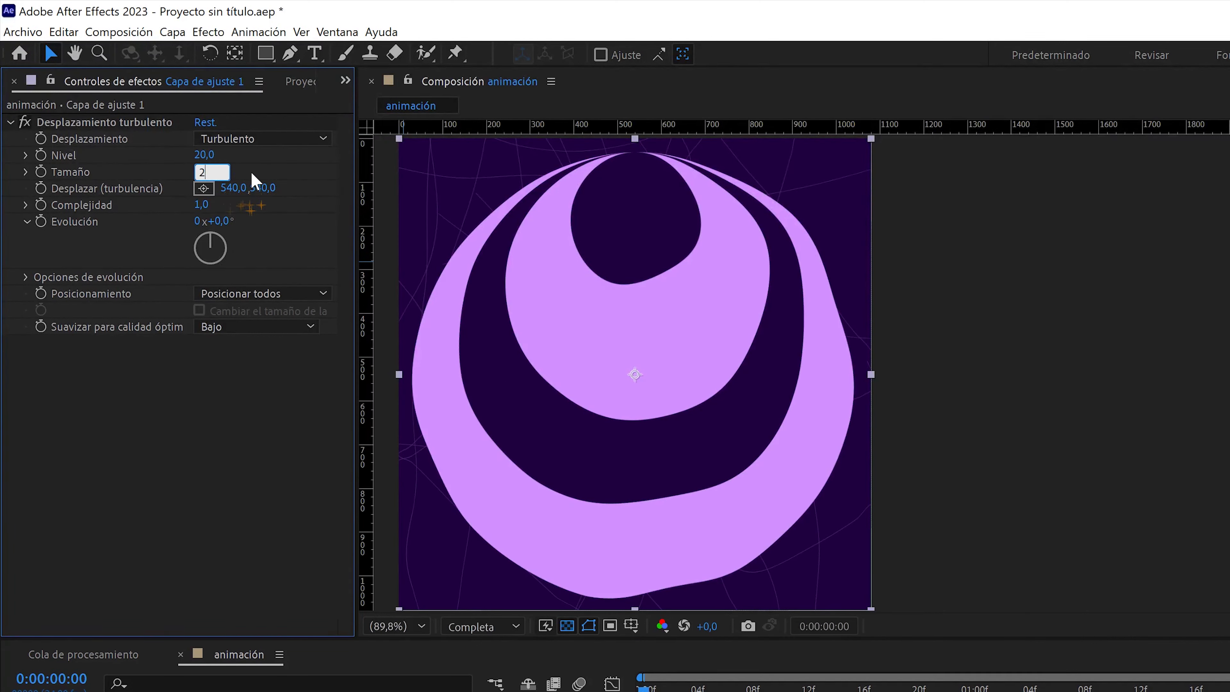
pyautogui.press('Return')
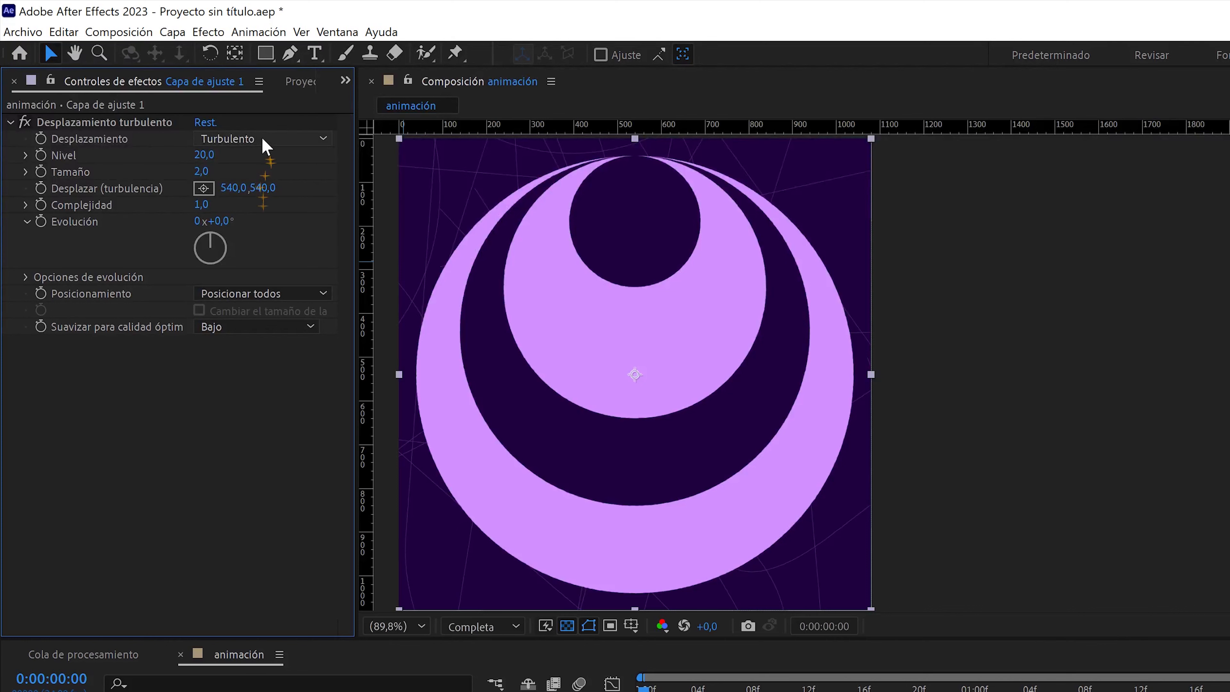
pyautogui.click(264, 139)
pyautogui.click(274, 311)
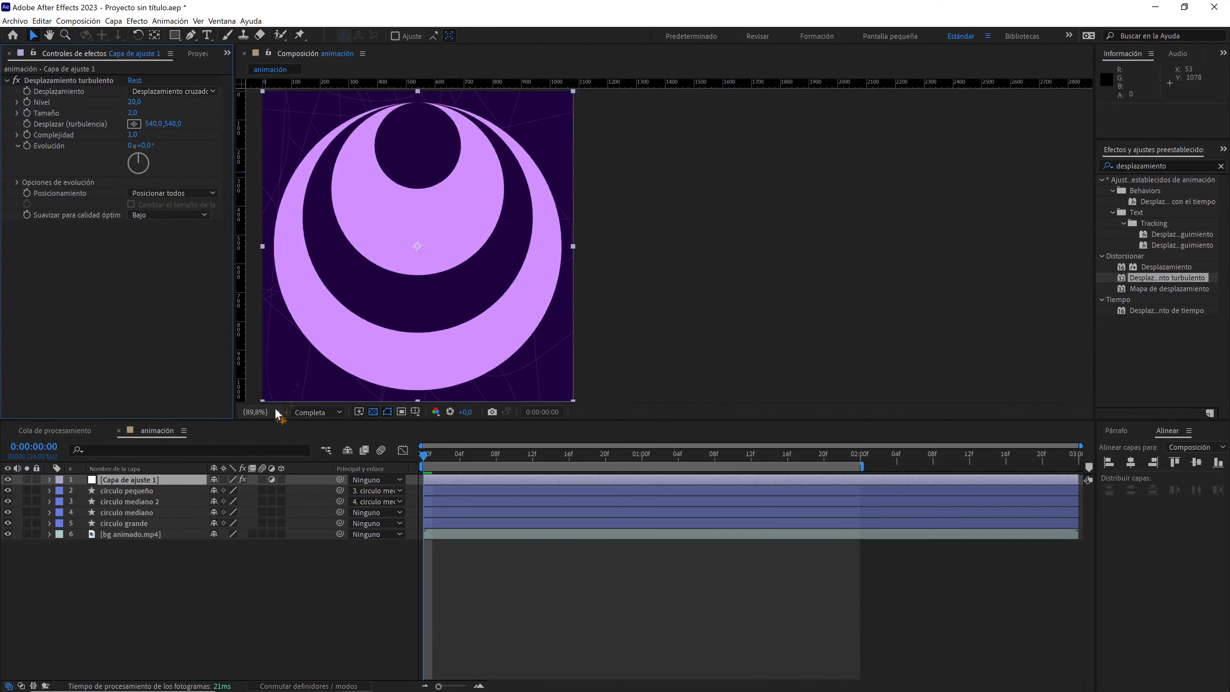
# Refit the composition in the viewer, deselect the adjustment layer and play the preview
pyautogui.click(278, 413)
pyautogui.click(274, 424)
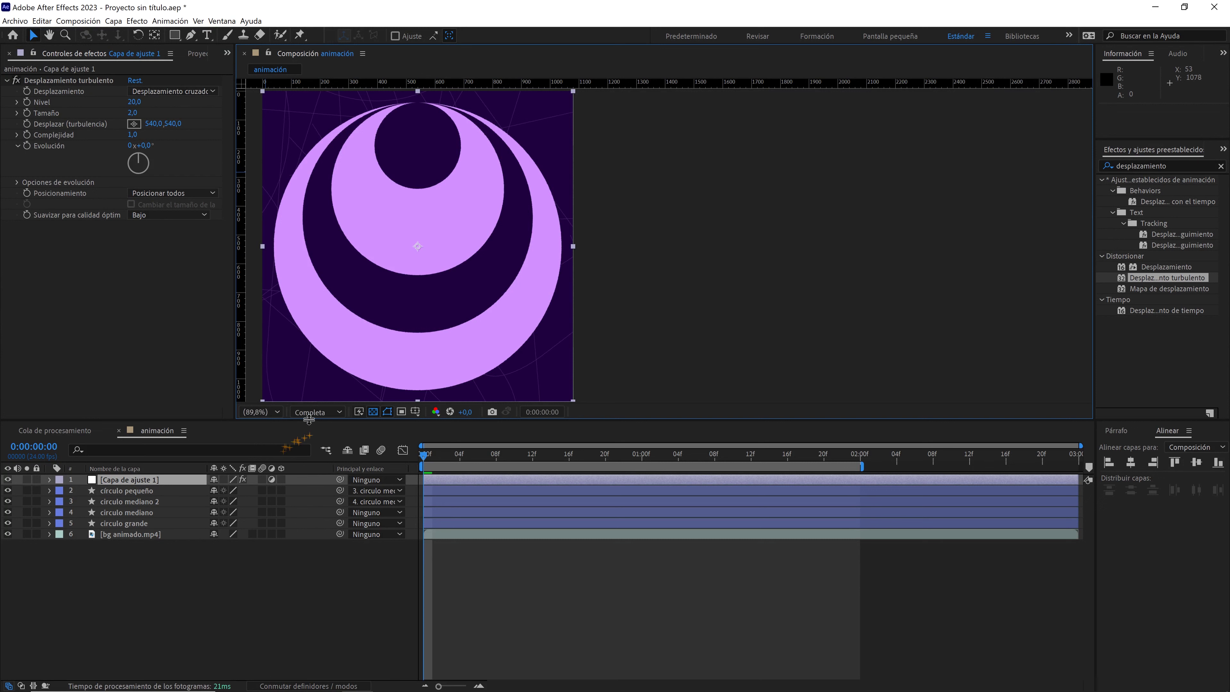
pyautogui.press(',')
pyautogui.press(',')
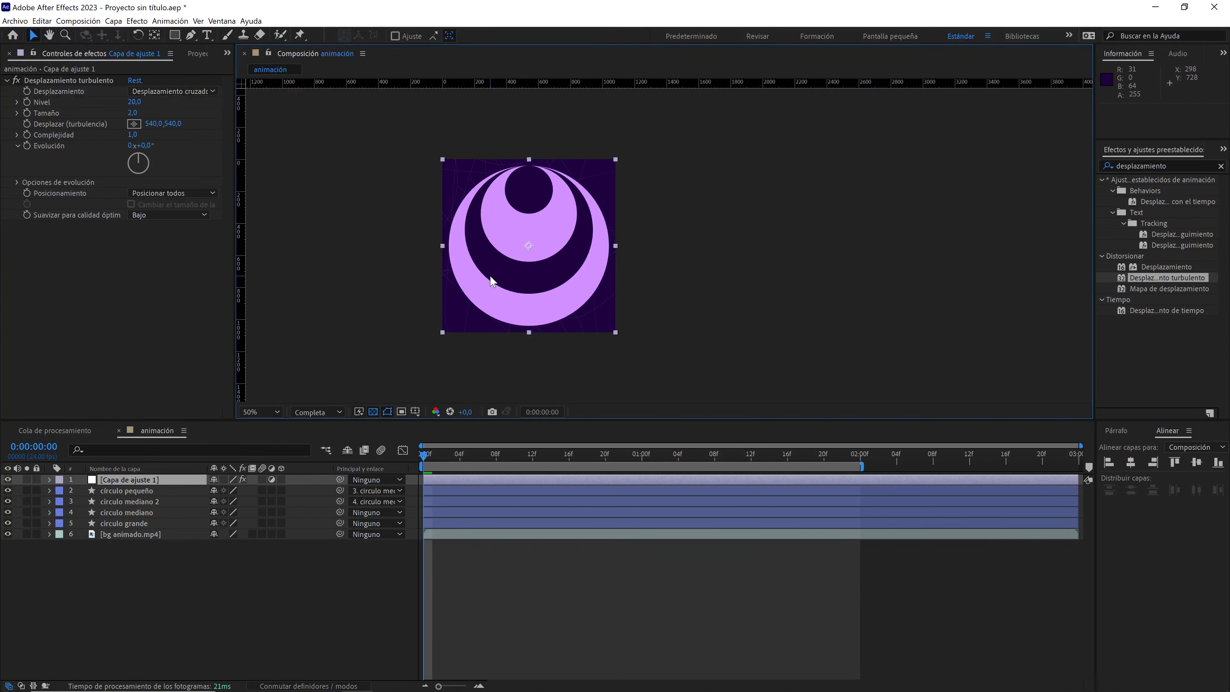
pyautogui.moveTo(490, 275); pyautogui.dragTo(624, 281)
pyautogui.click(277, 412)
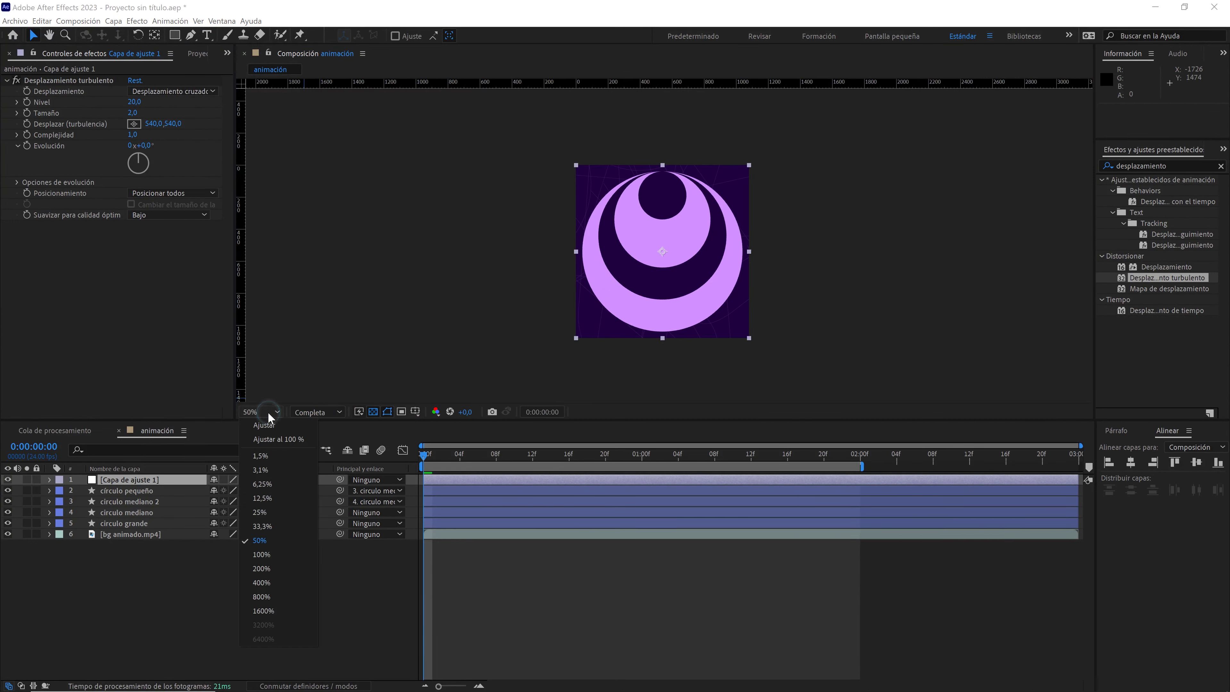
pyautogui.click(270, 426)
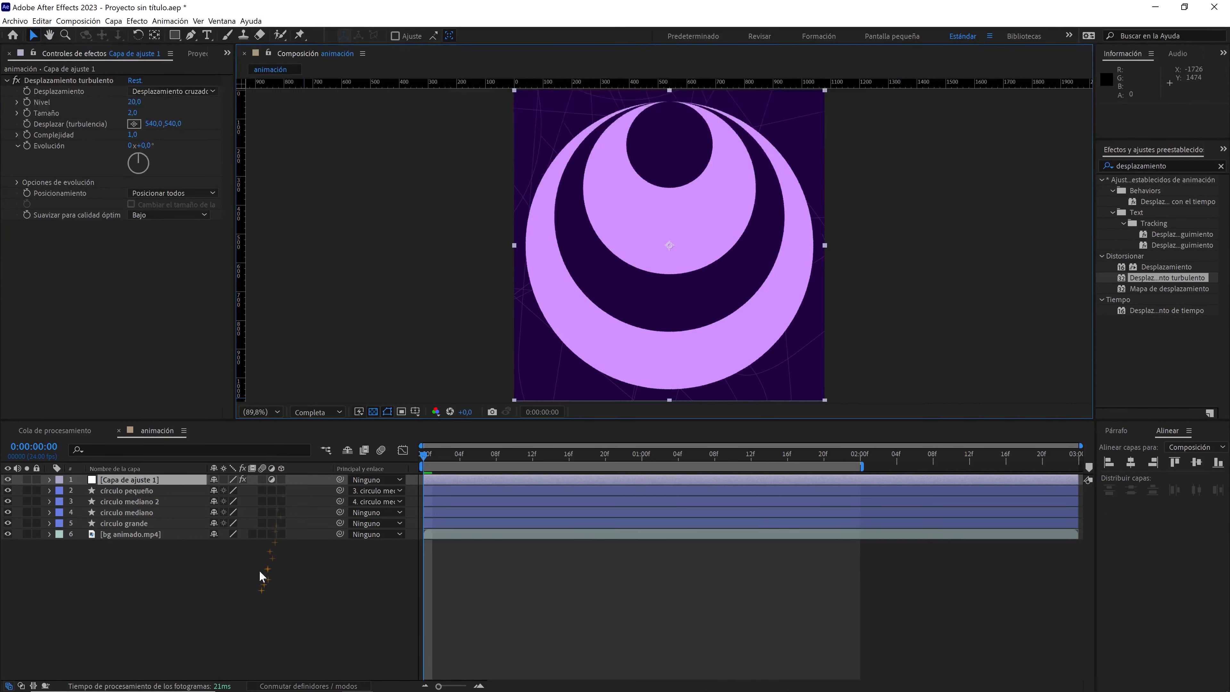
pyautogui.click(260, 572)
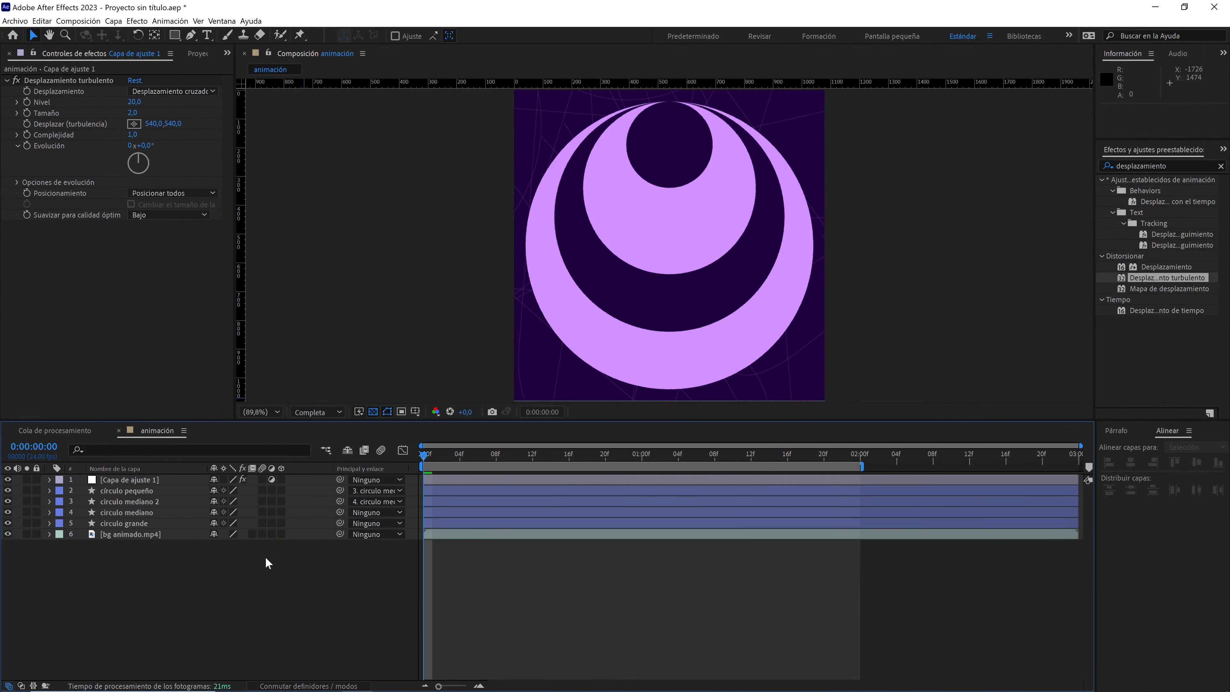
pyautogui.press('space')
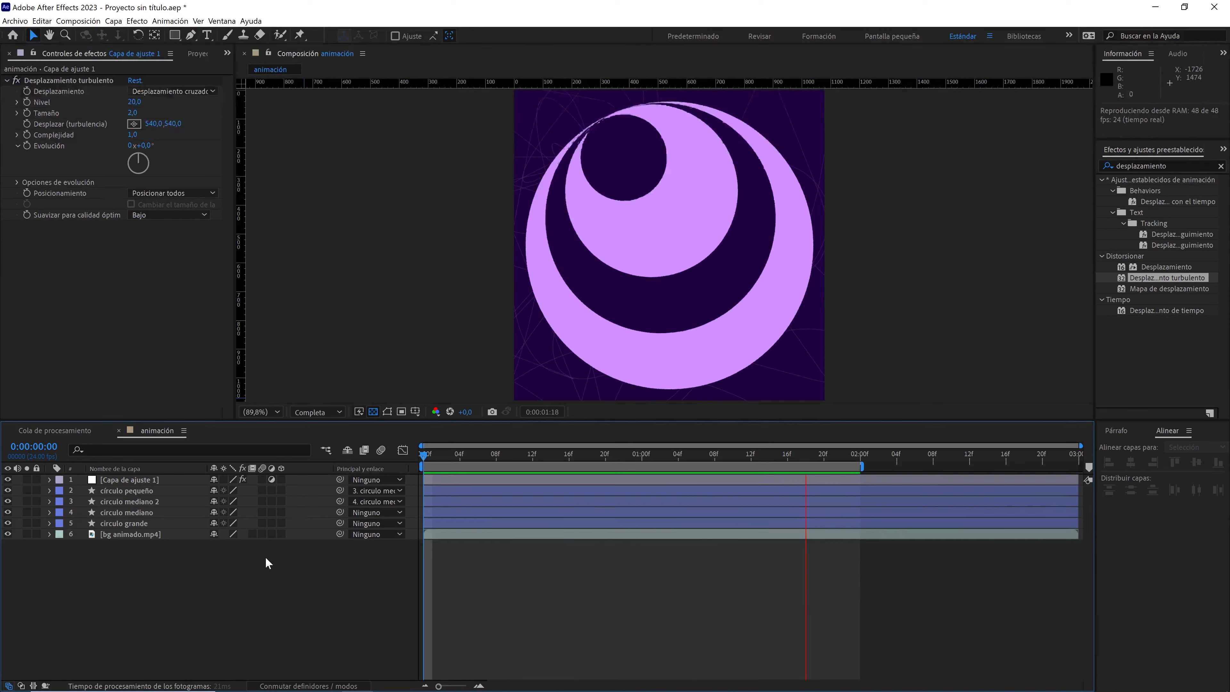